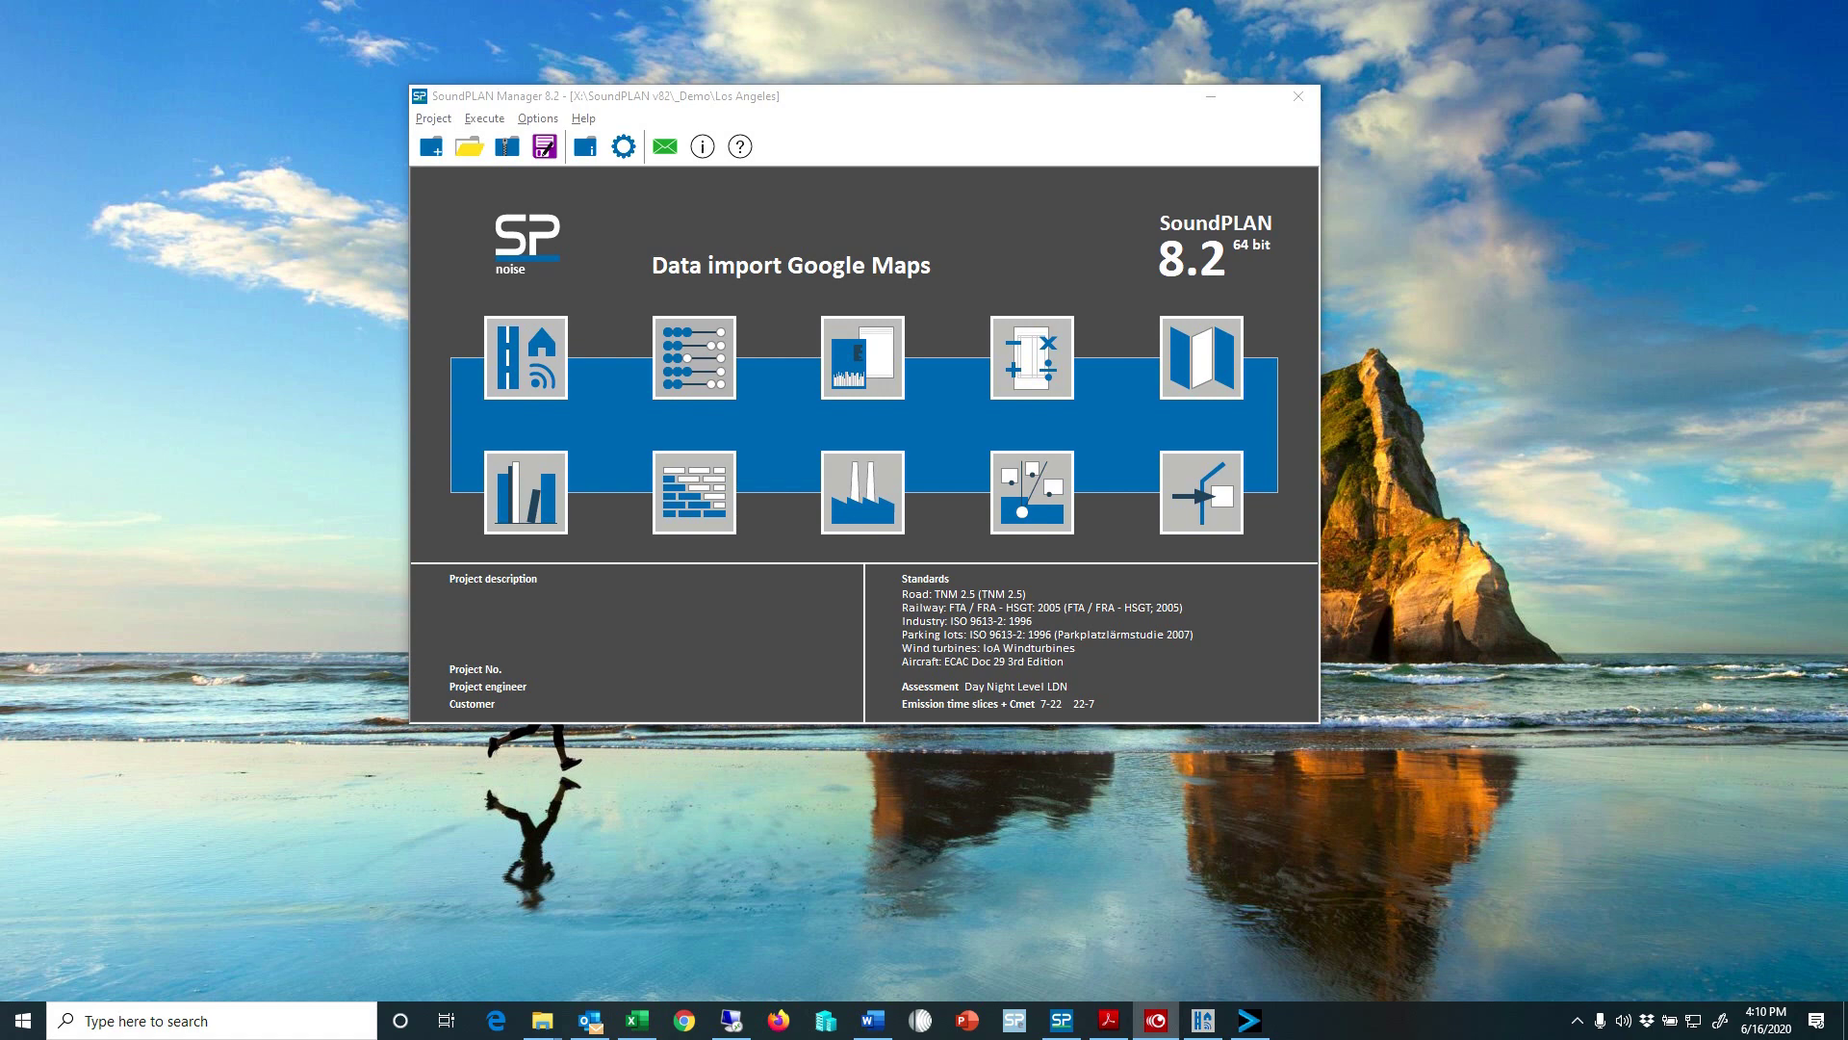
Open the 002 Century City situation with its empty 003 Century City geo-file in the Geo-Database.
left_click(527, 354)
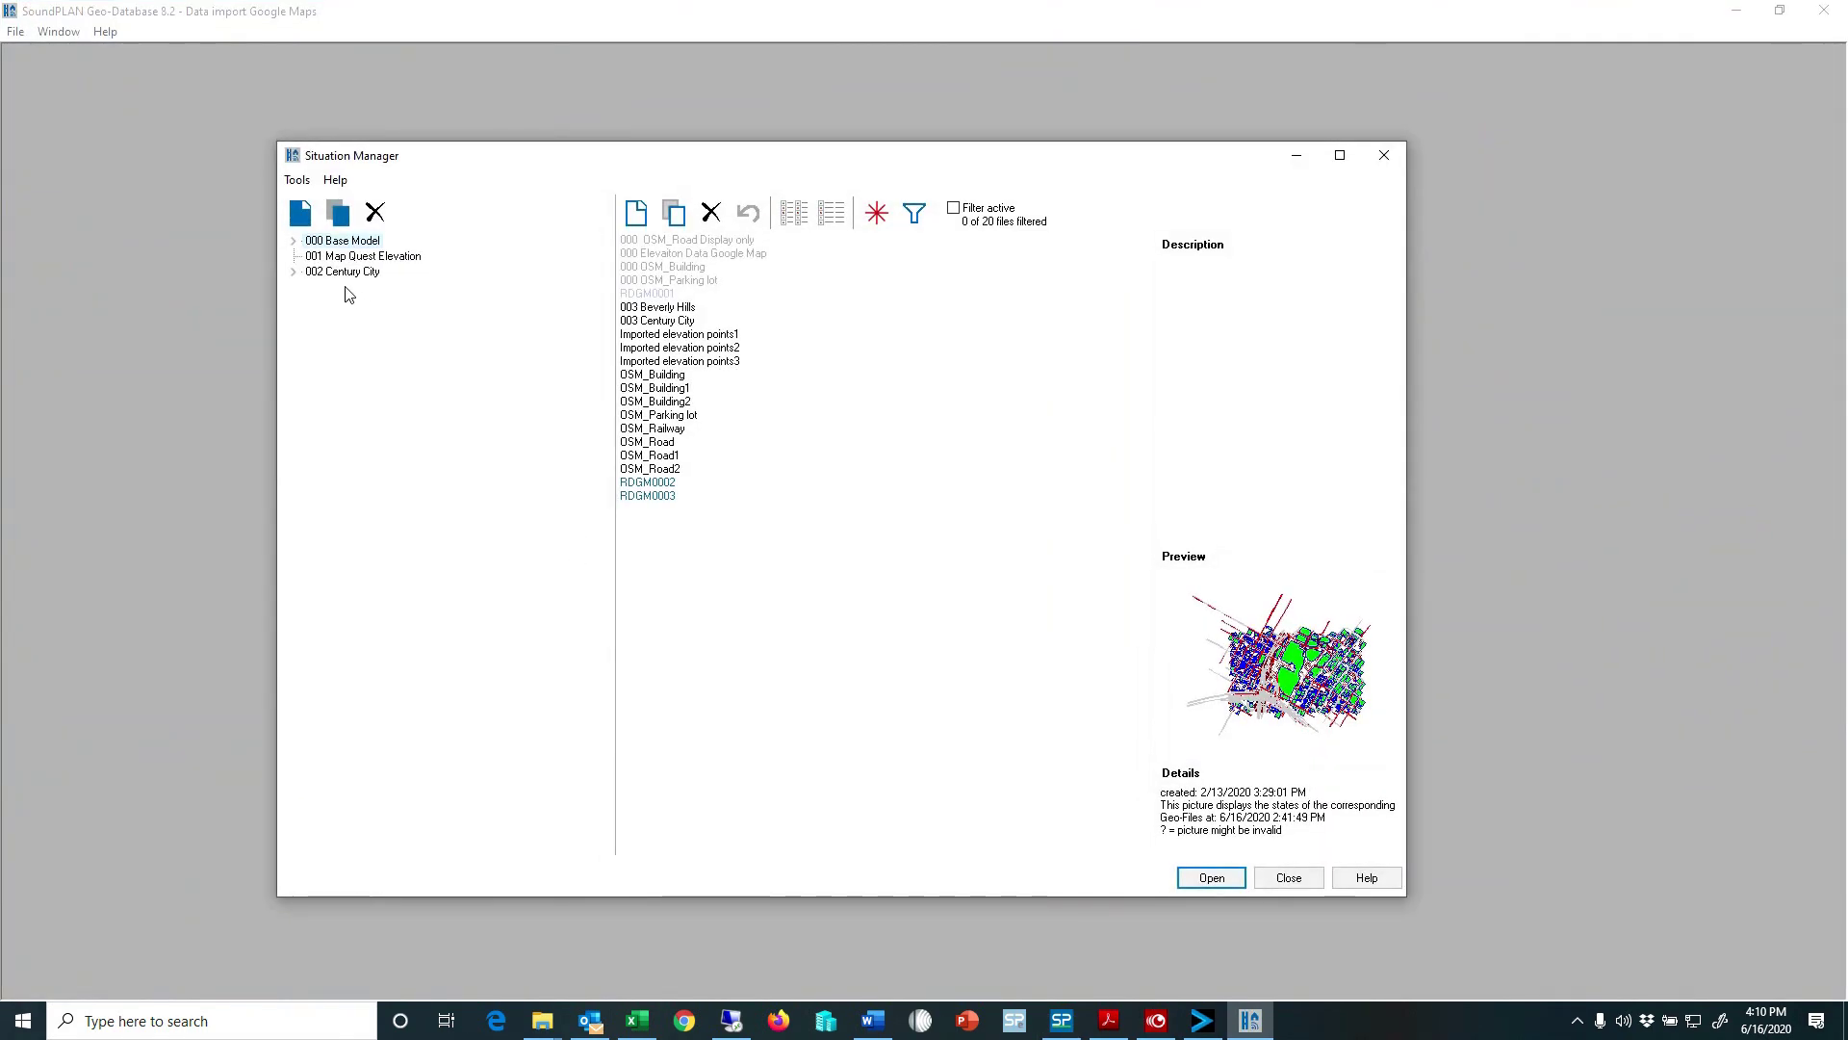
double_click(310, 273)
left_click(361, 287)
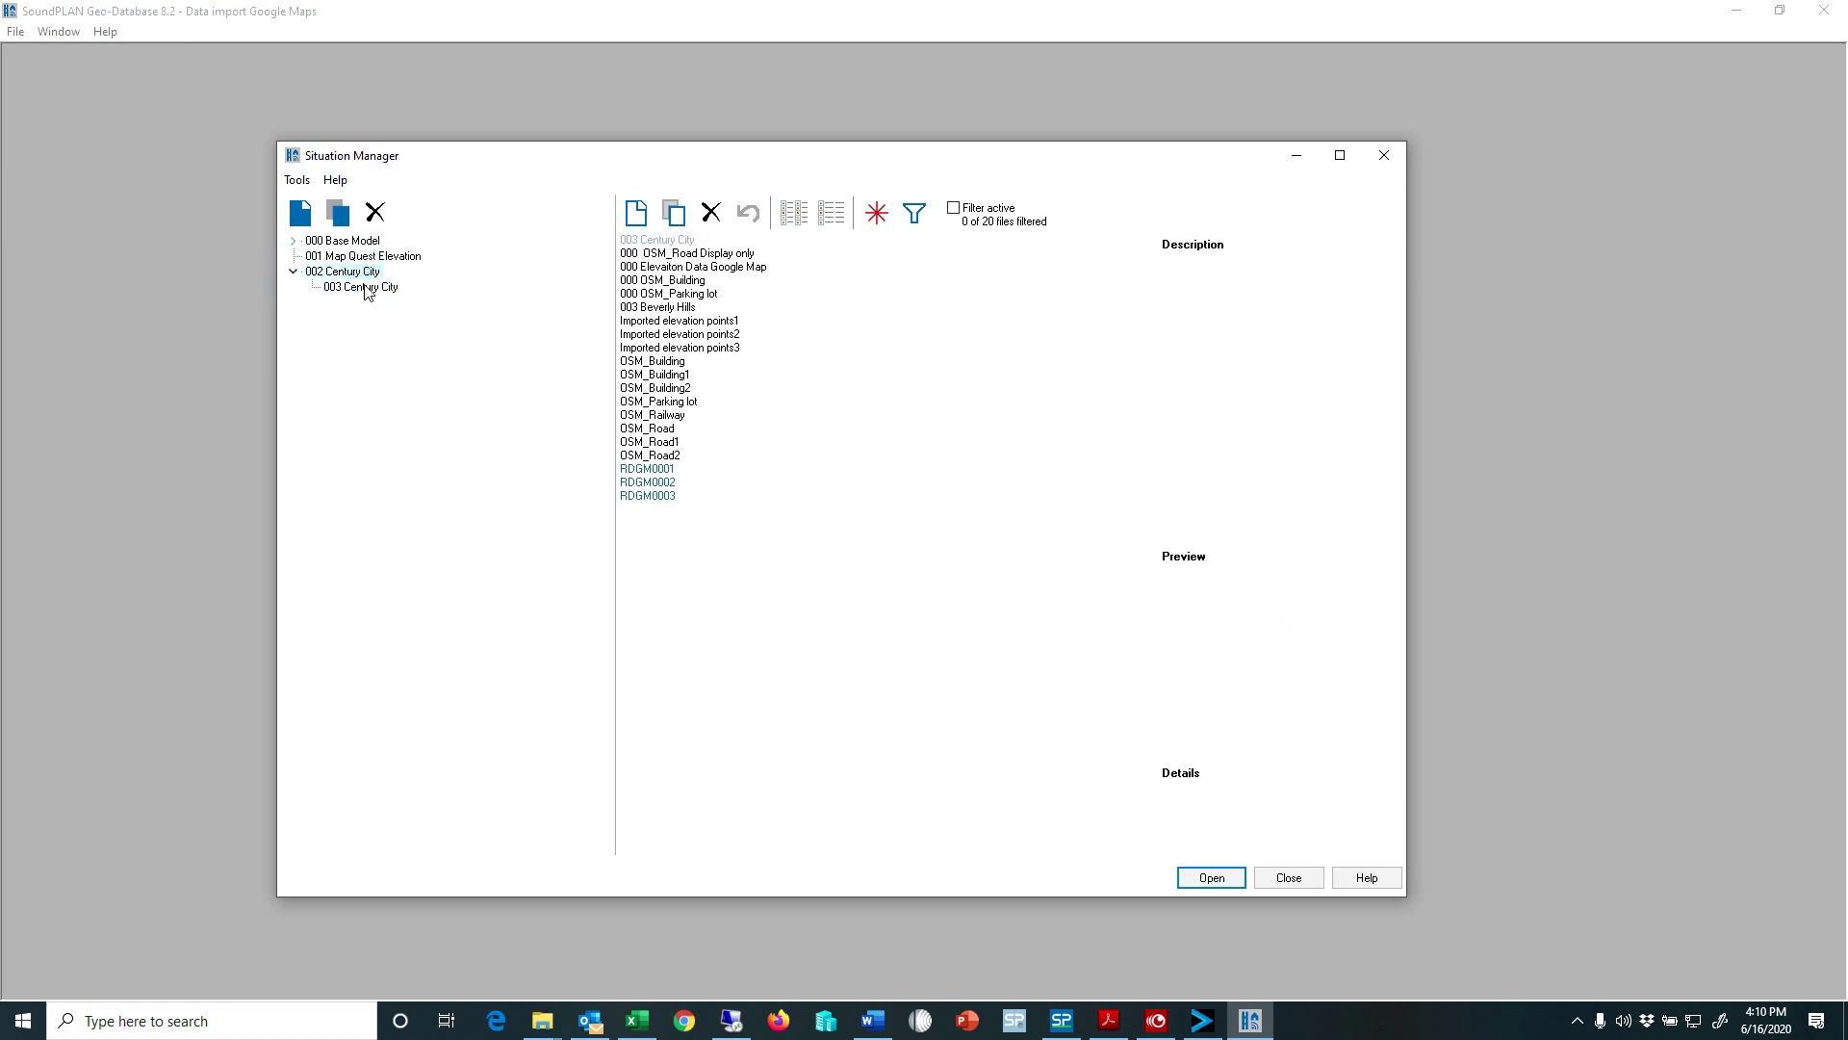
left_click(1208, 876)
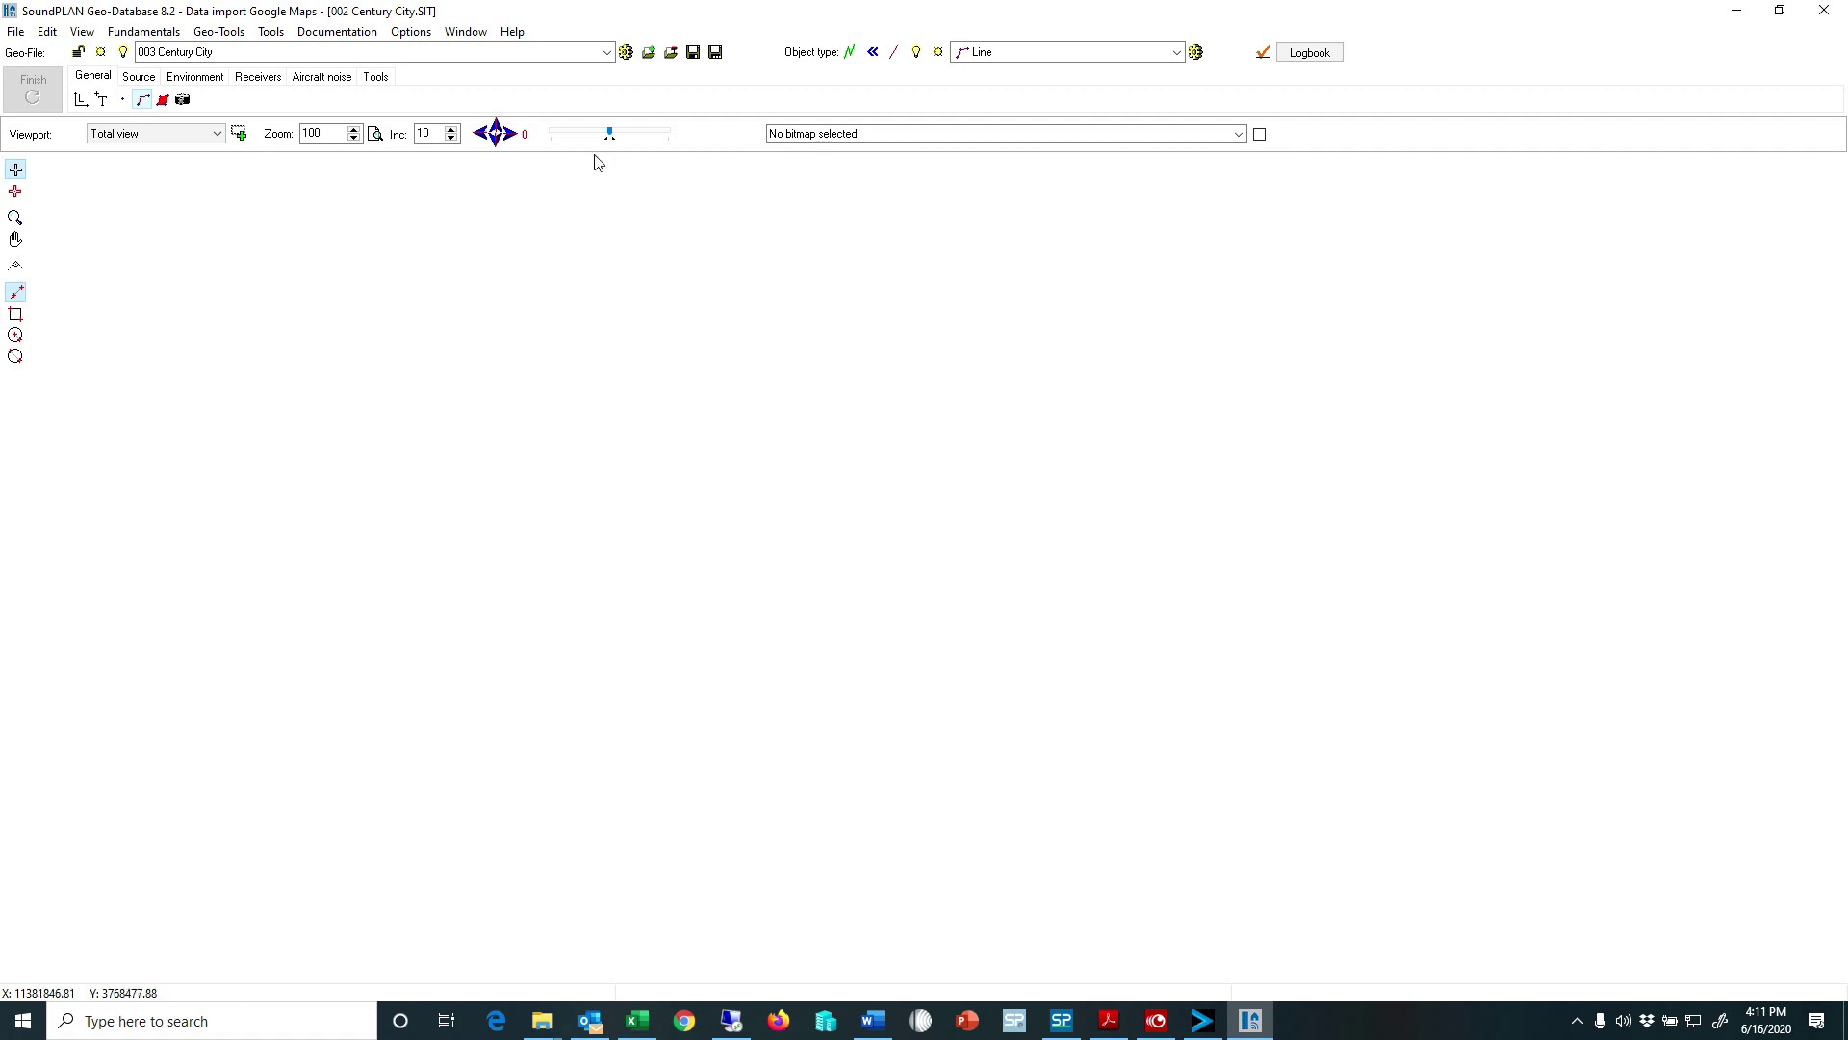
Open the Online map services window via Fundamentals > Connection to OSM & Google Maps.
left_click(159, 35)
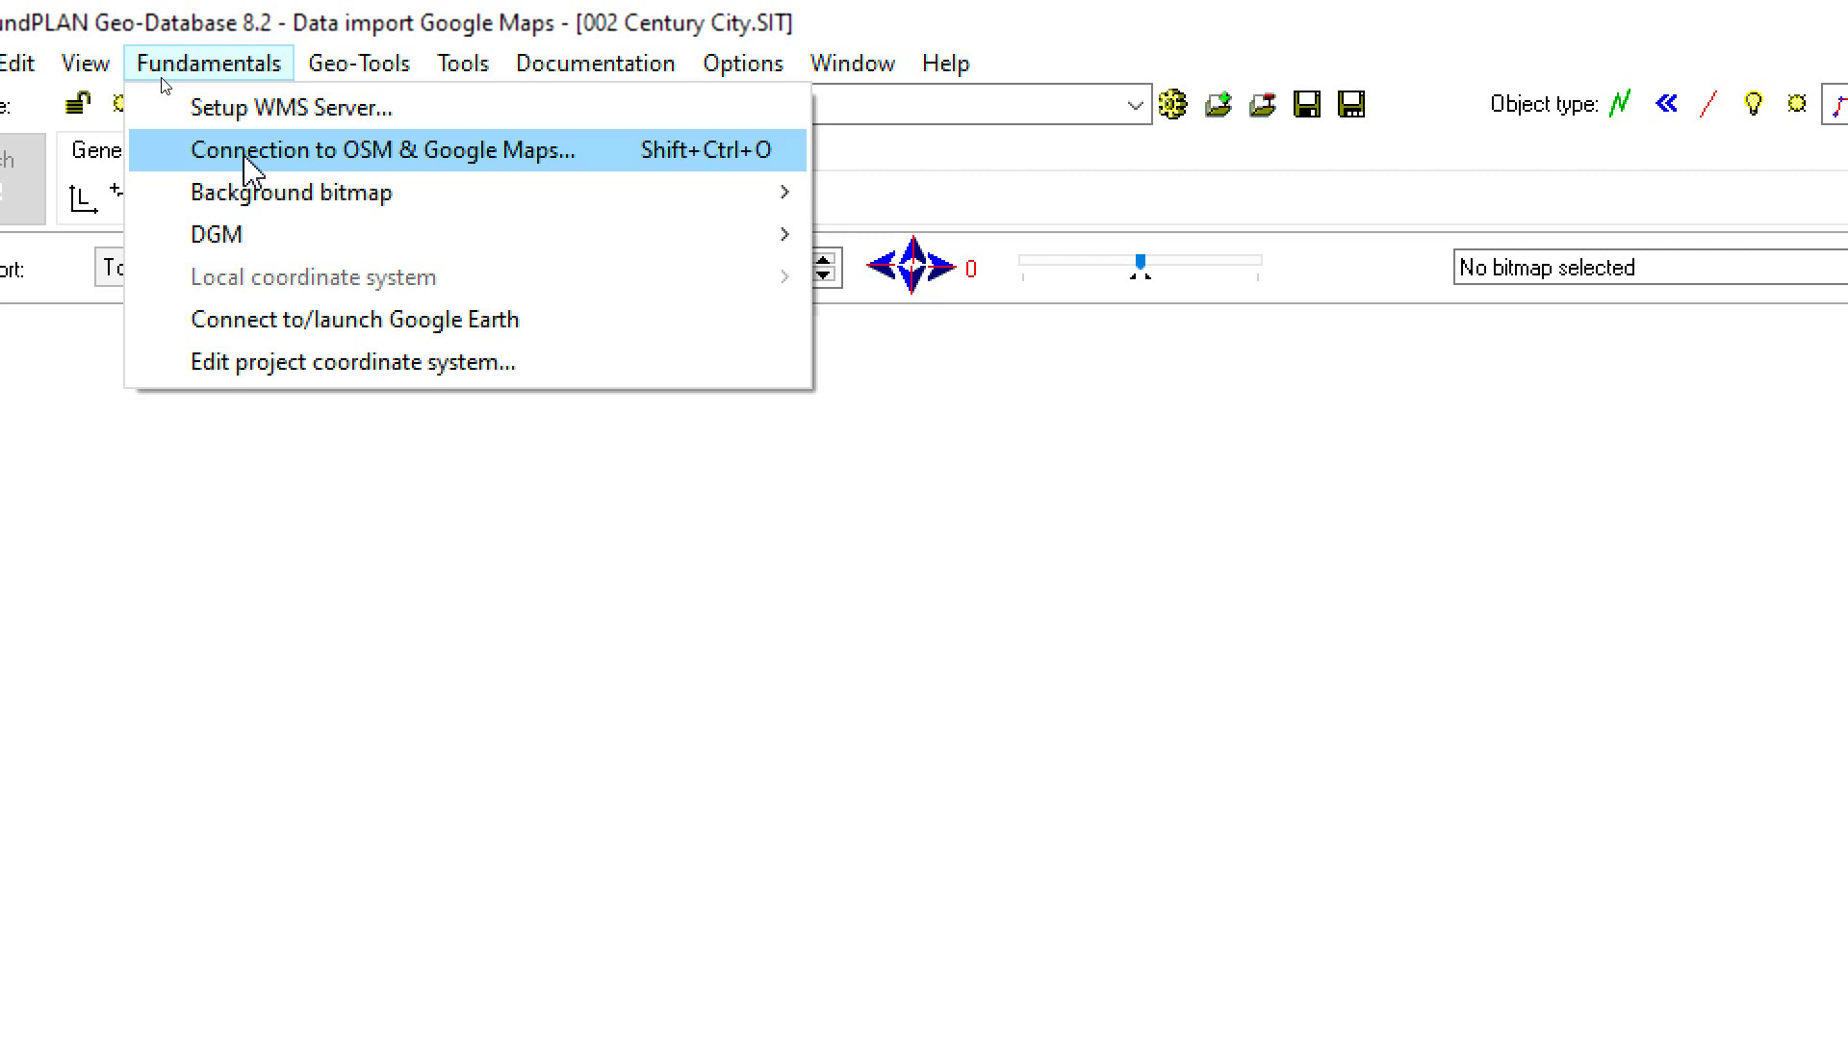
left_click(252, 169)
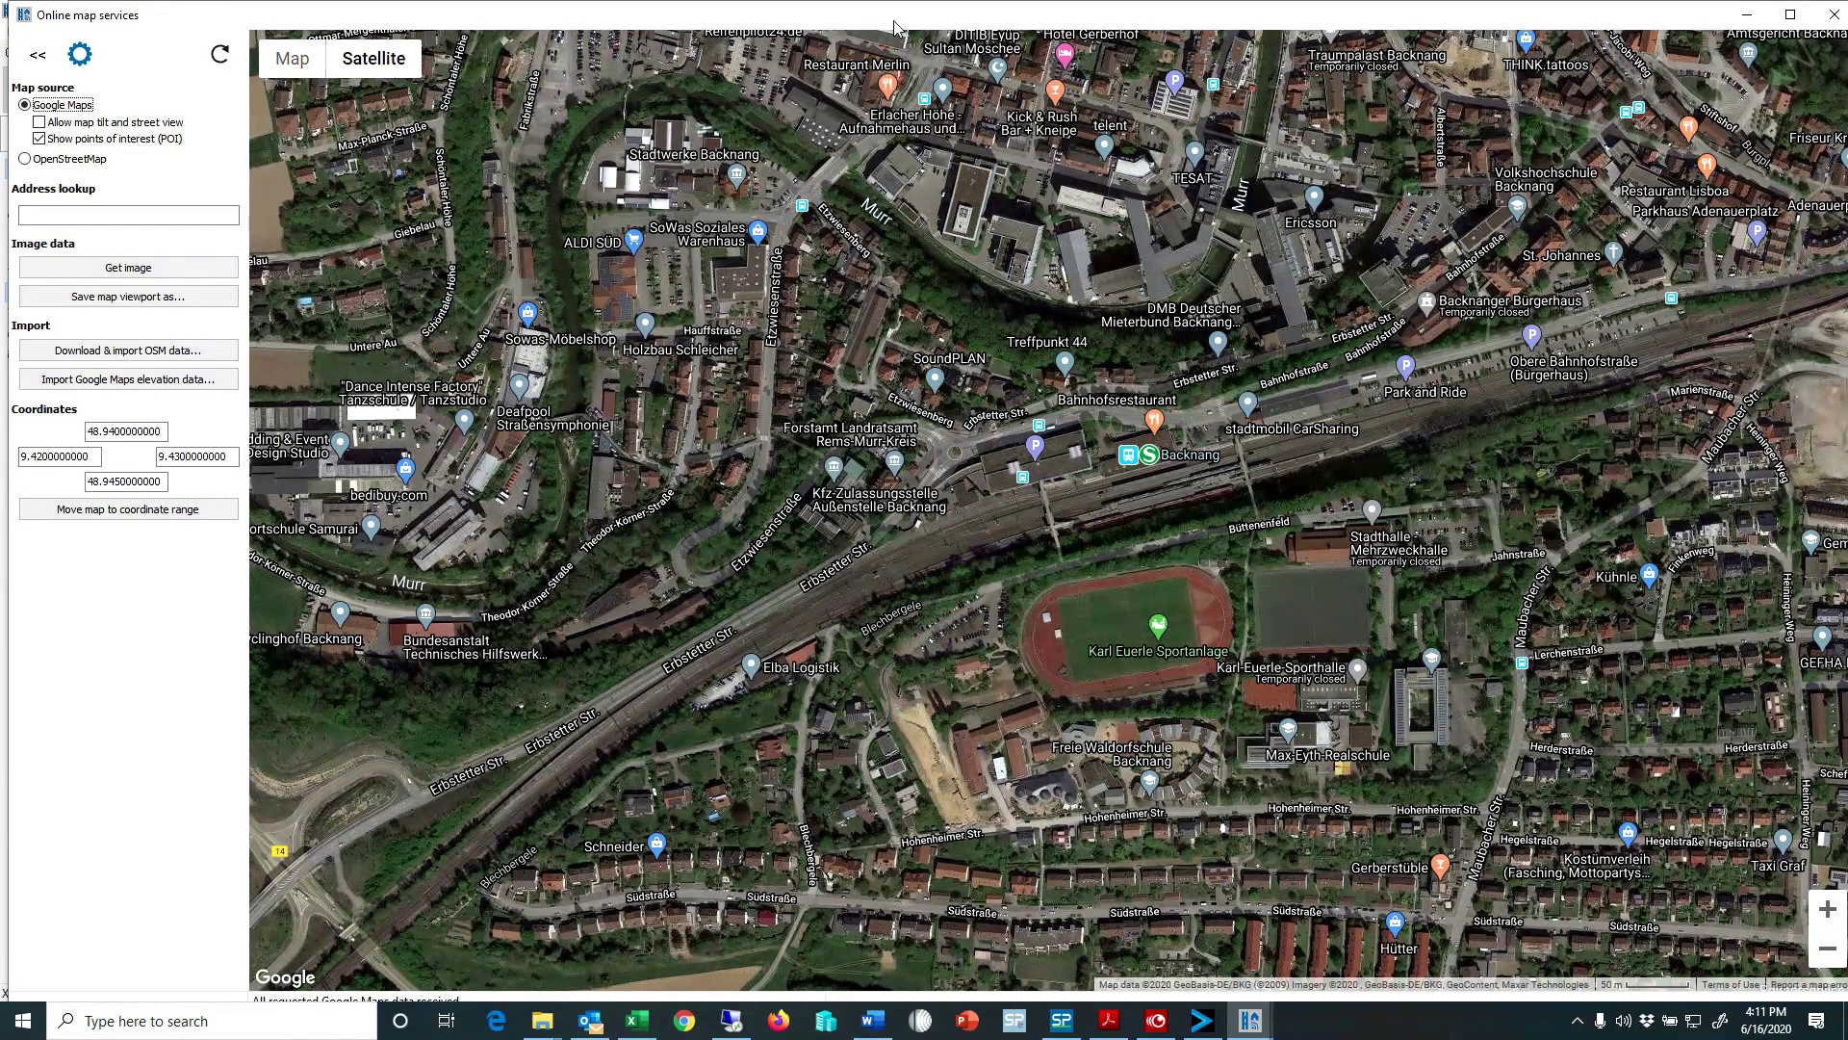
Look up the address 'century city california usa' in the online map.
mouse_move(900, 29)
left_mouse_down()
mouse_move(972, 154)
mouse_move(1534, 276)
mouse_move(883, 16)
left_mouse_up()
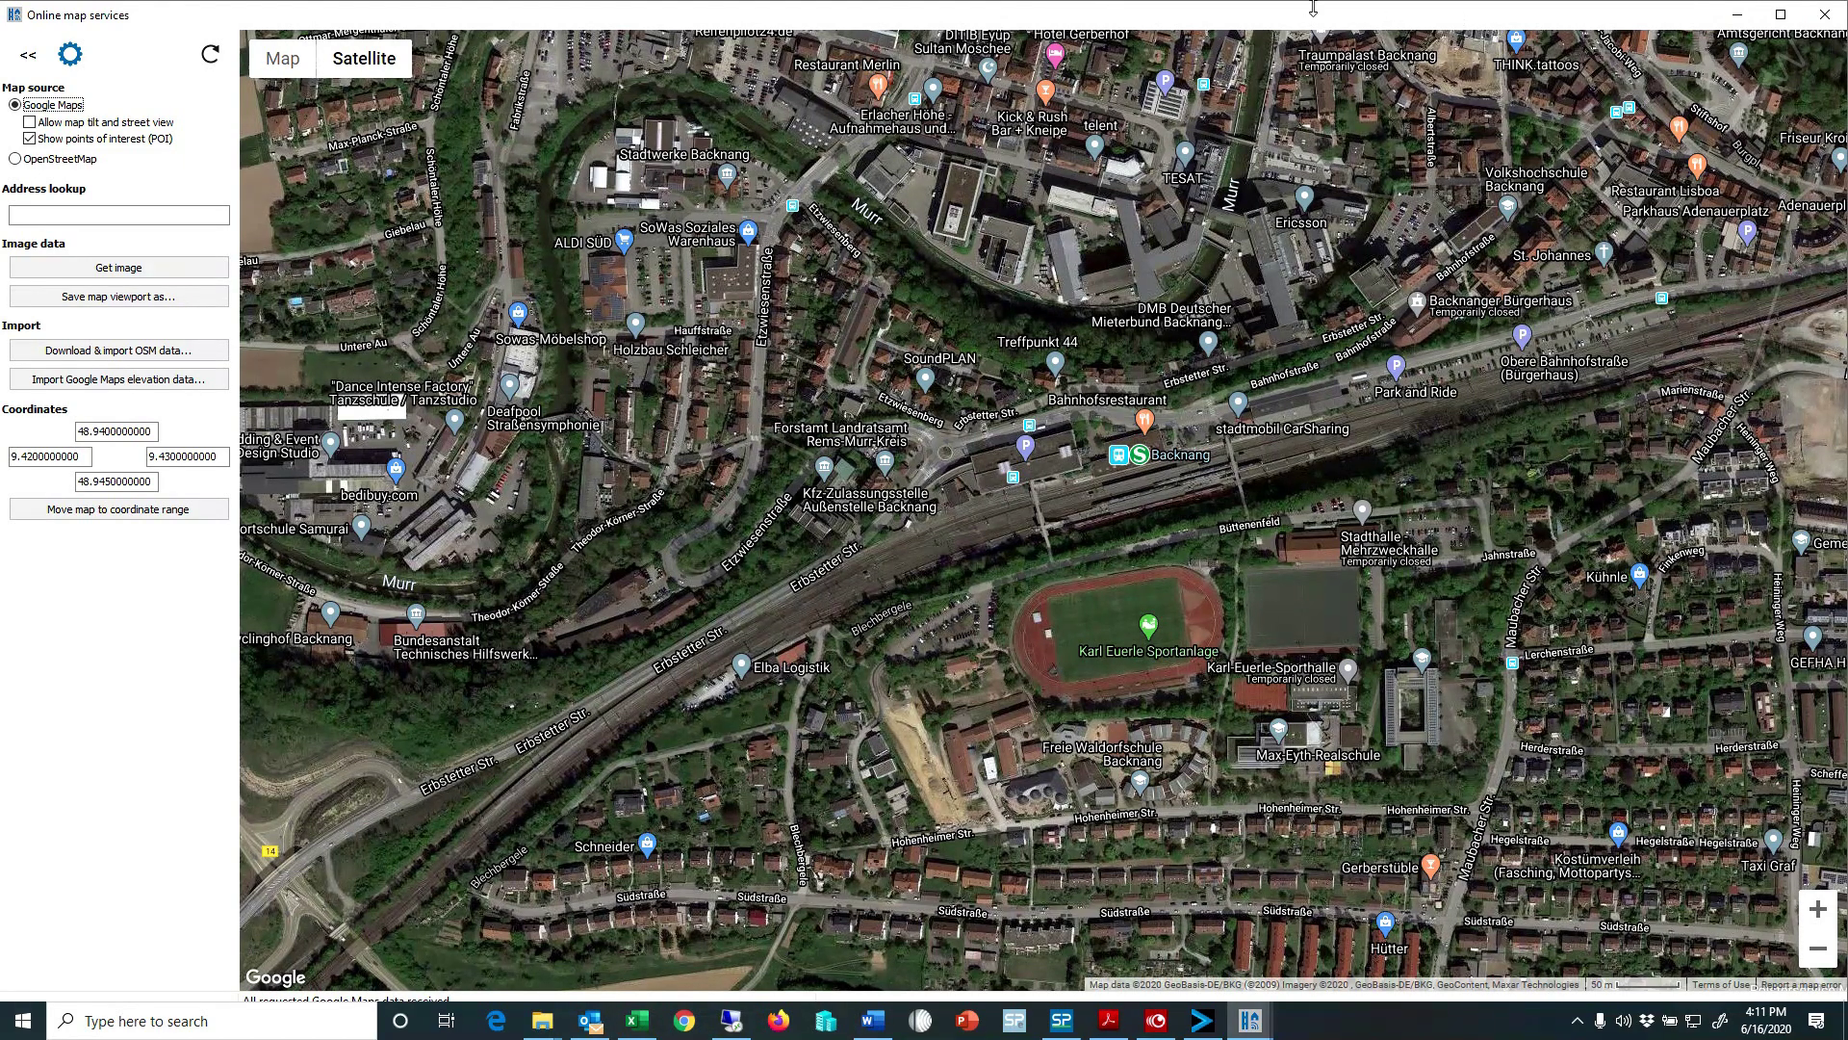
left_click(99, 213)
type("centr")
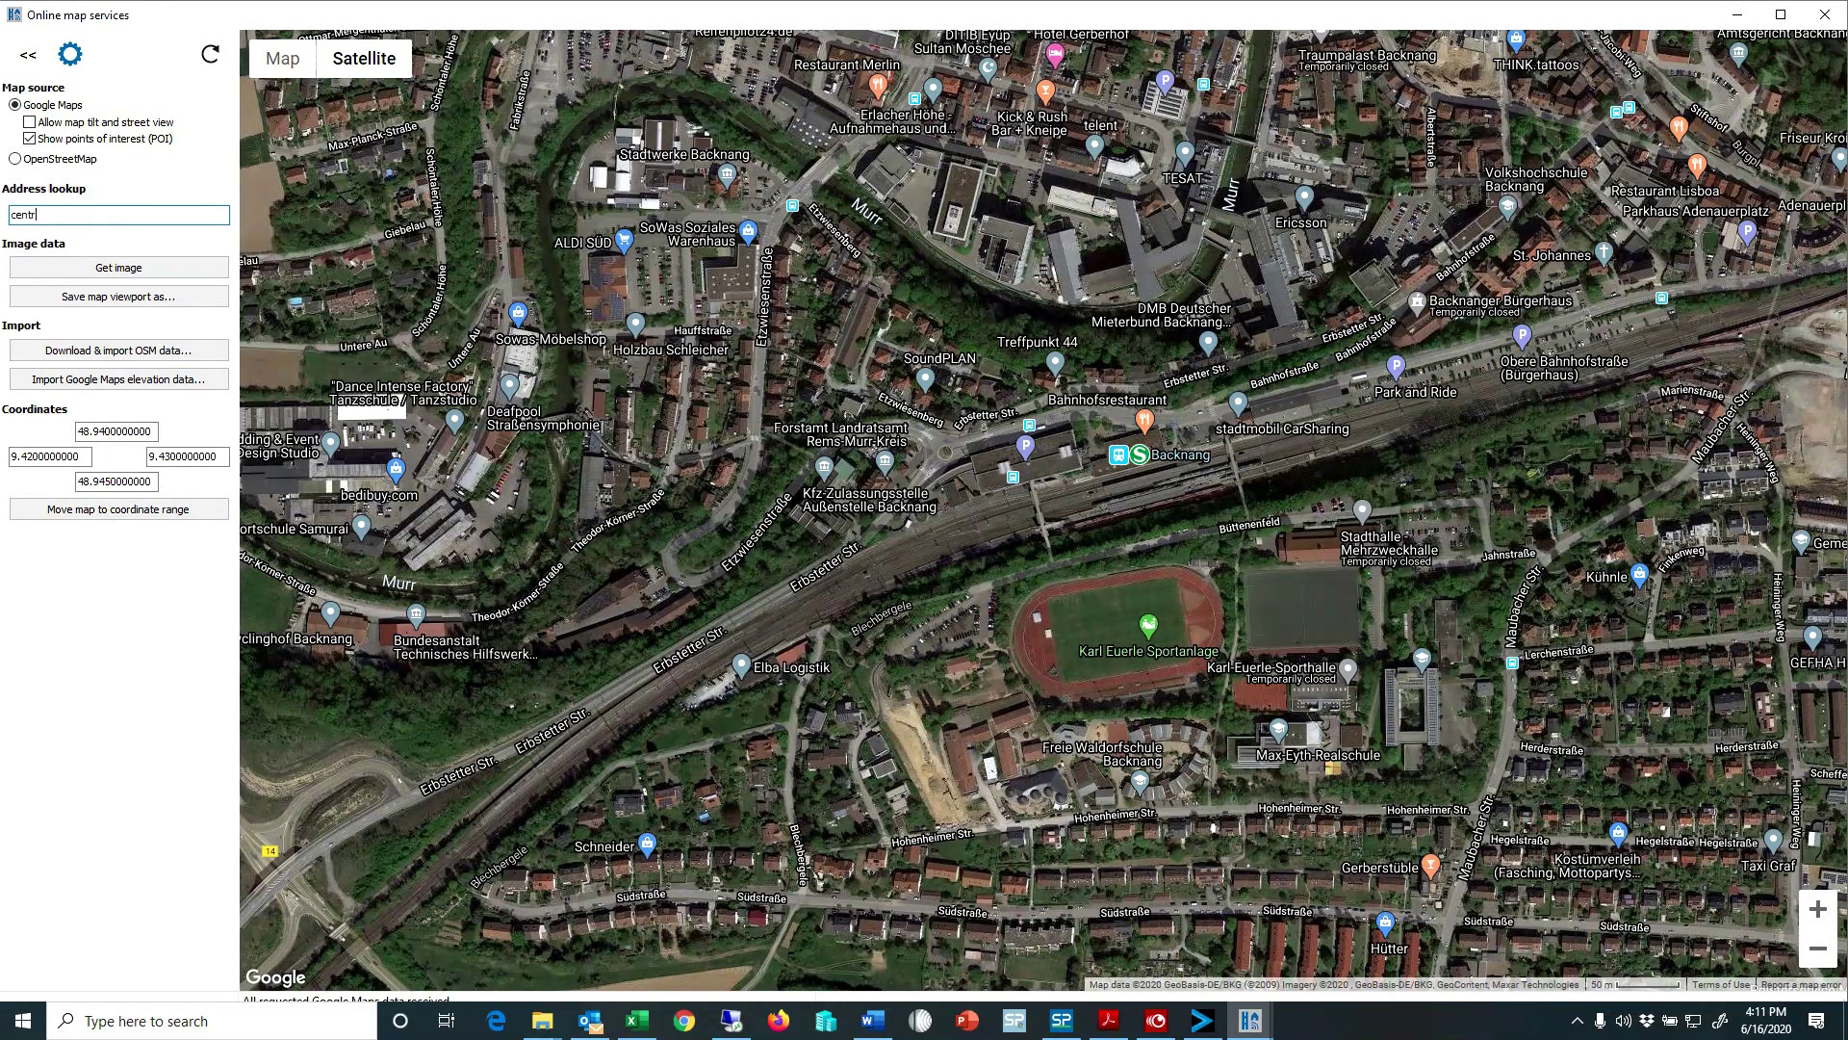
type("yury city californai")
key("BackSpace")
key("BackSpace")
type("ia usa")
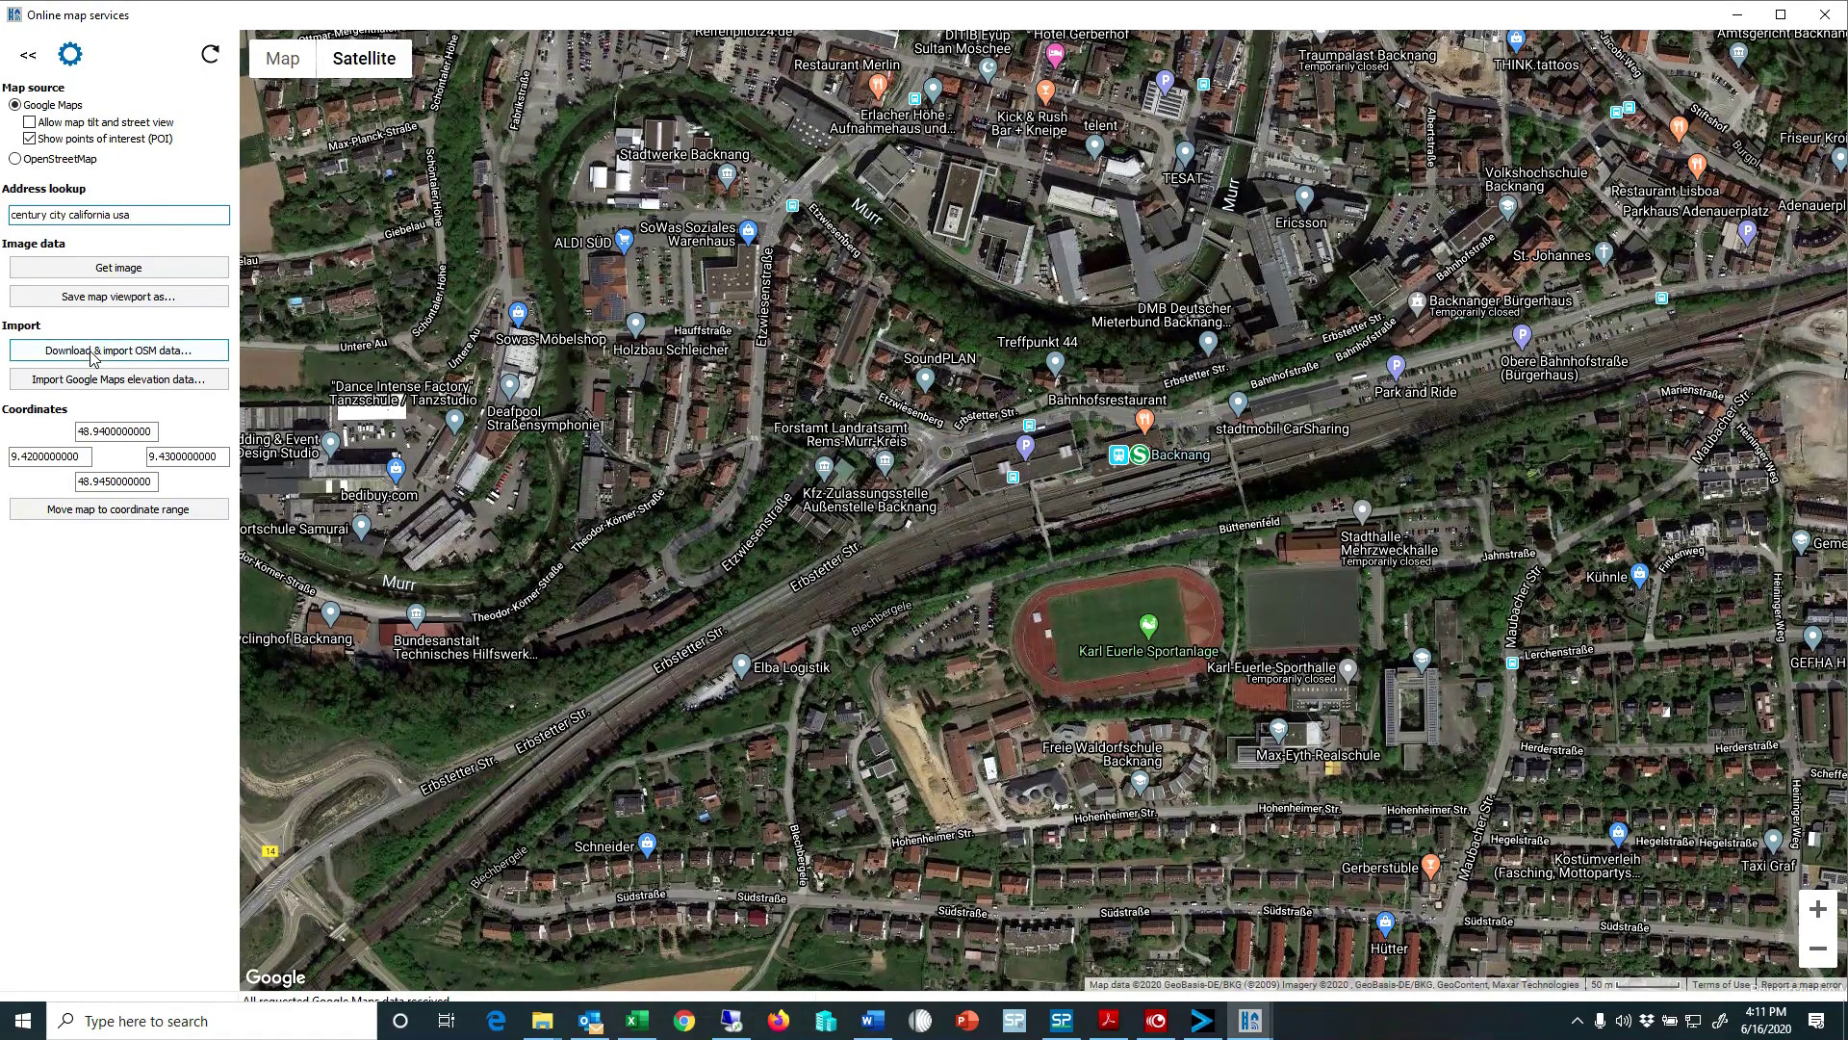
key("Return")
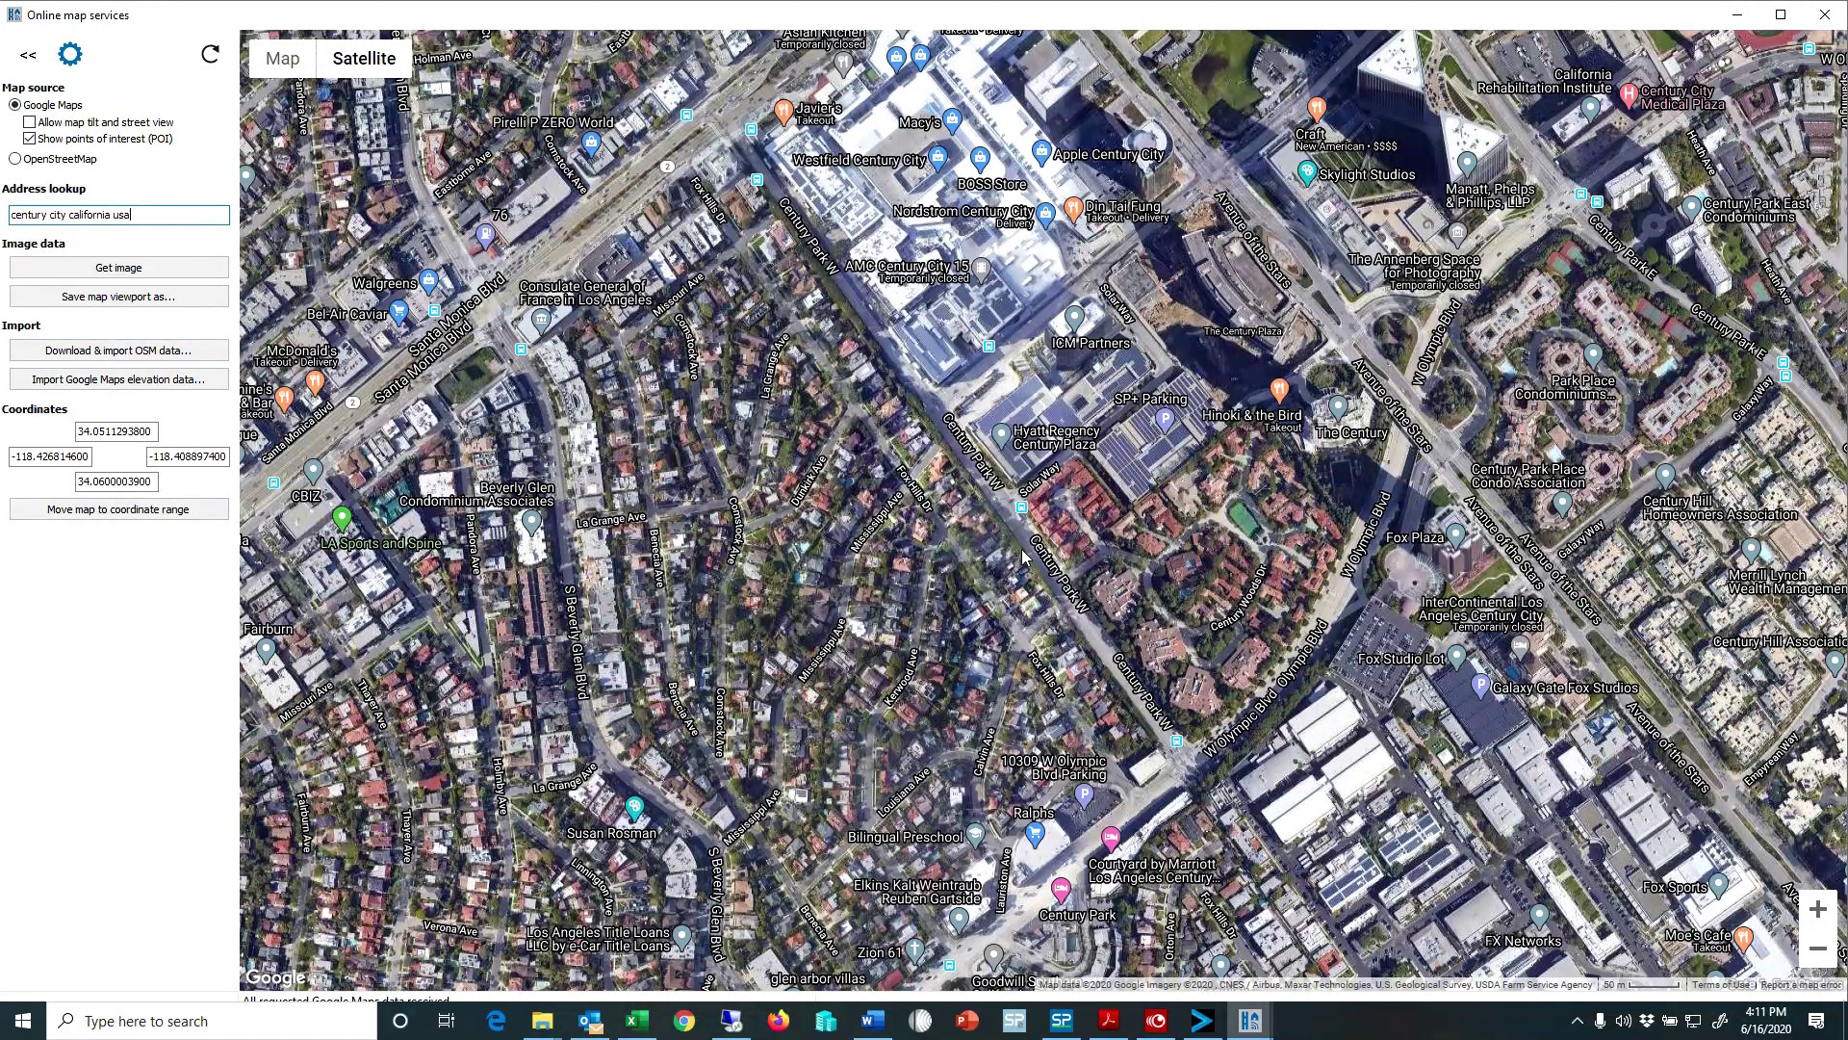
Centre and zoom out on Century City, and hide the points-of-interest markers.
left_click_drag(1022, 556, 741, 838)
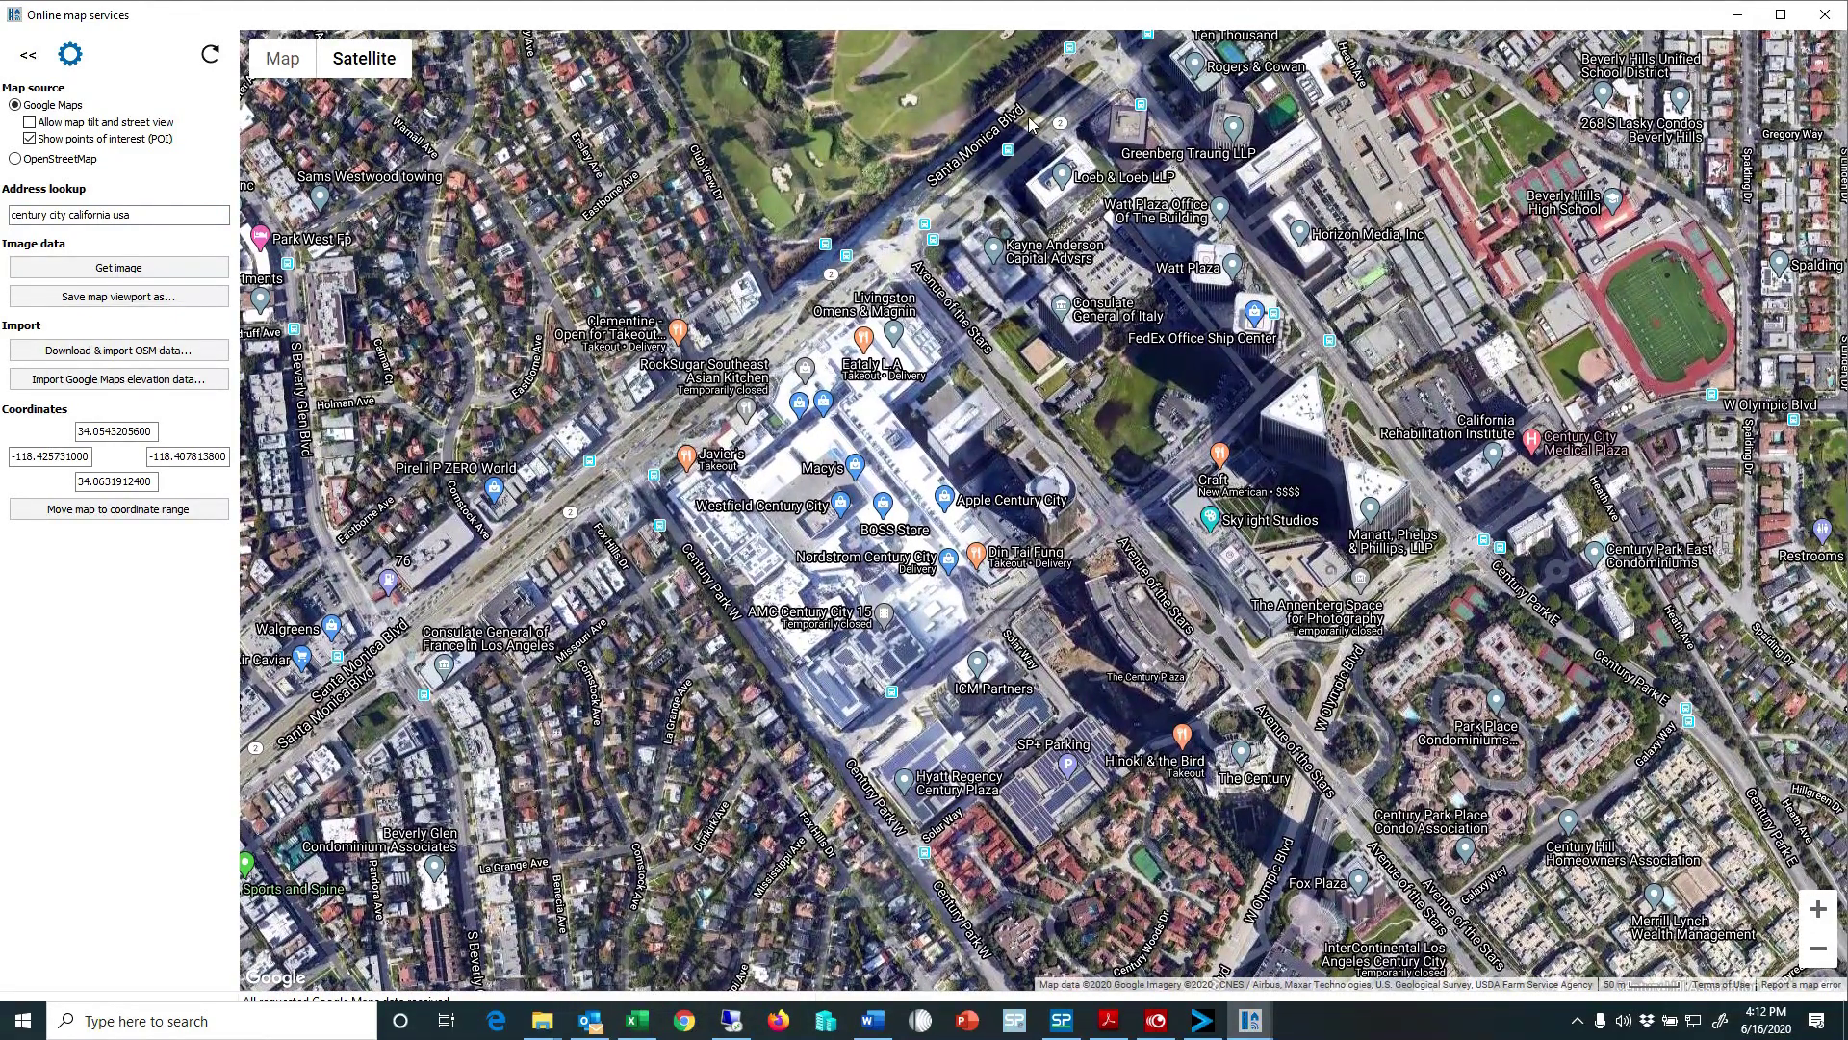
scroll(1126, 320, "down", 1)
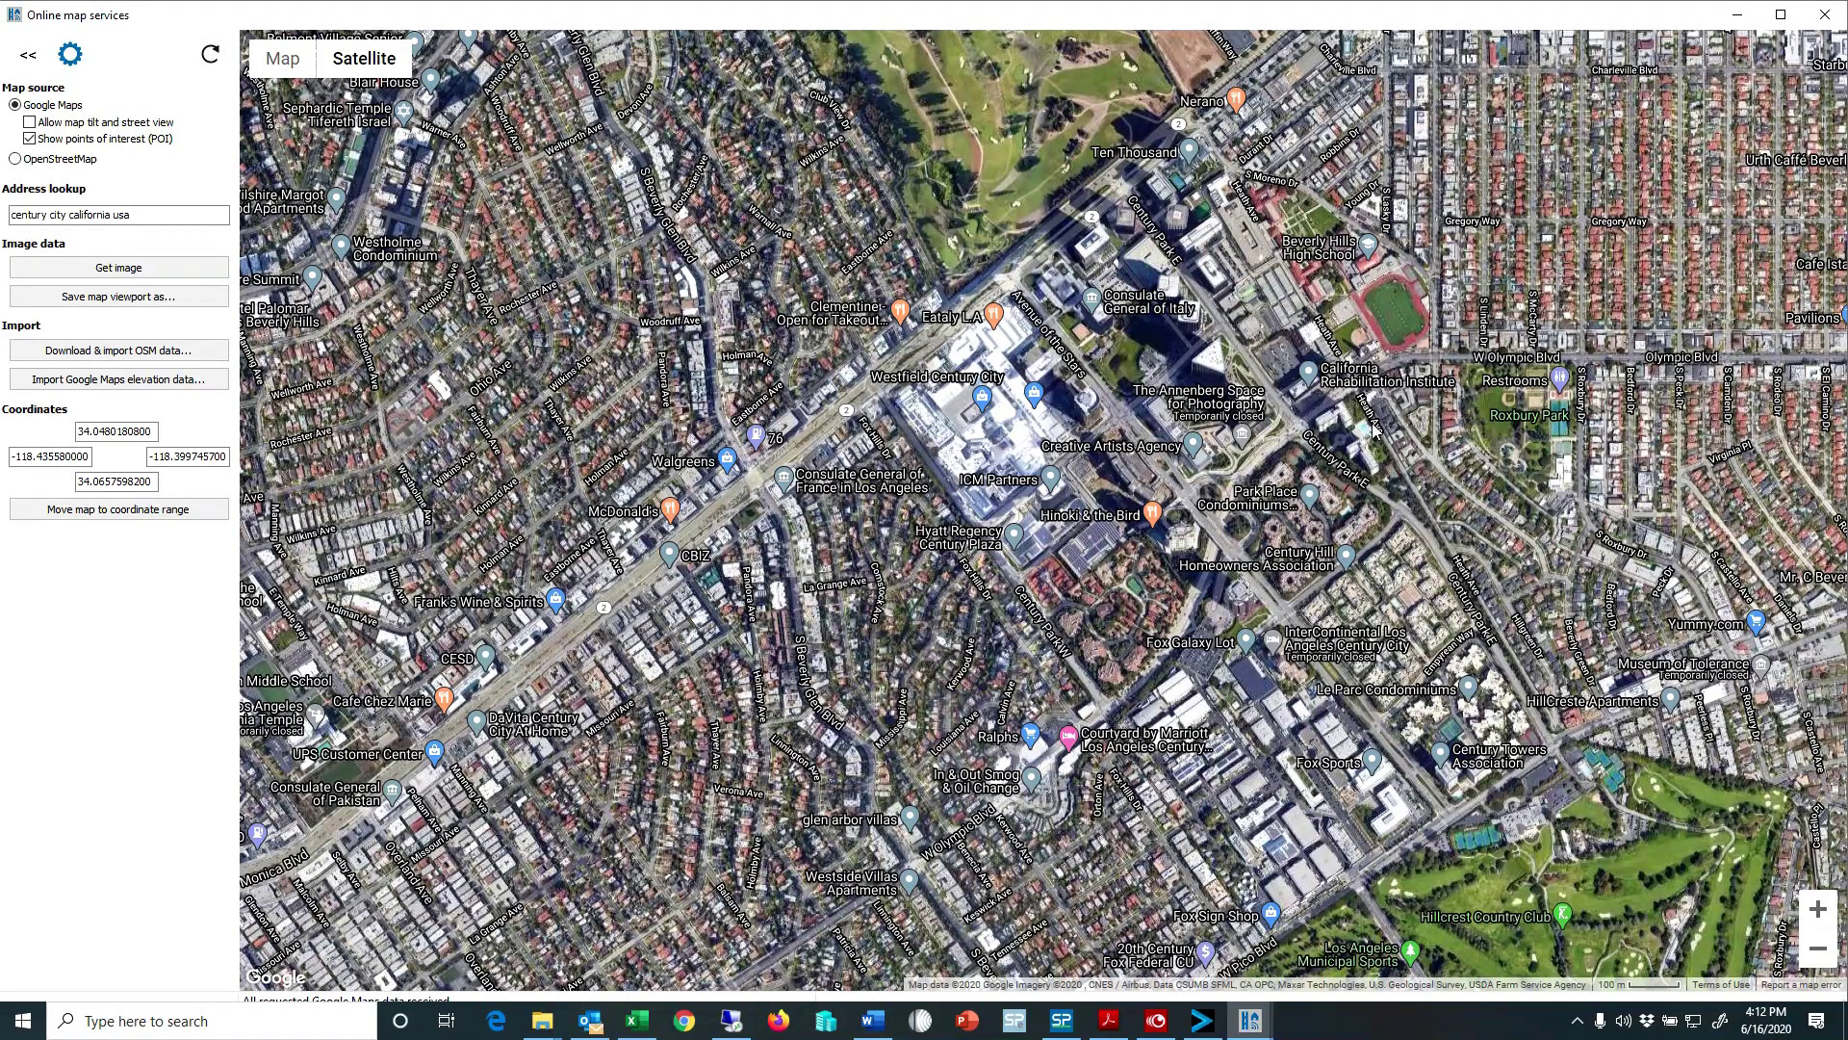
left_click(48, 141)
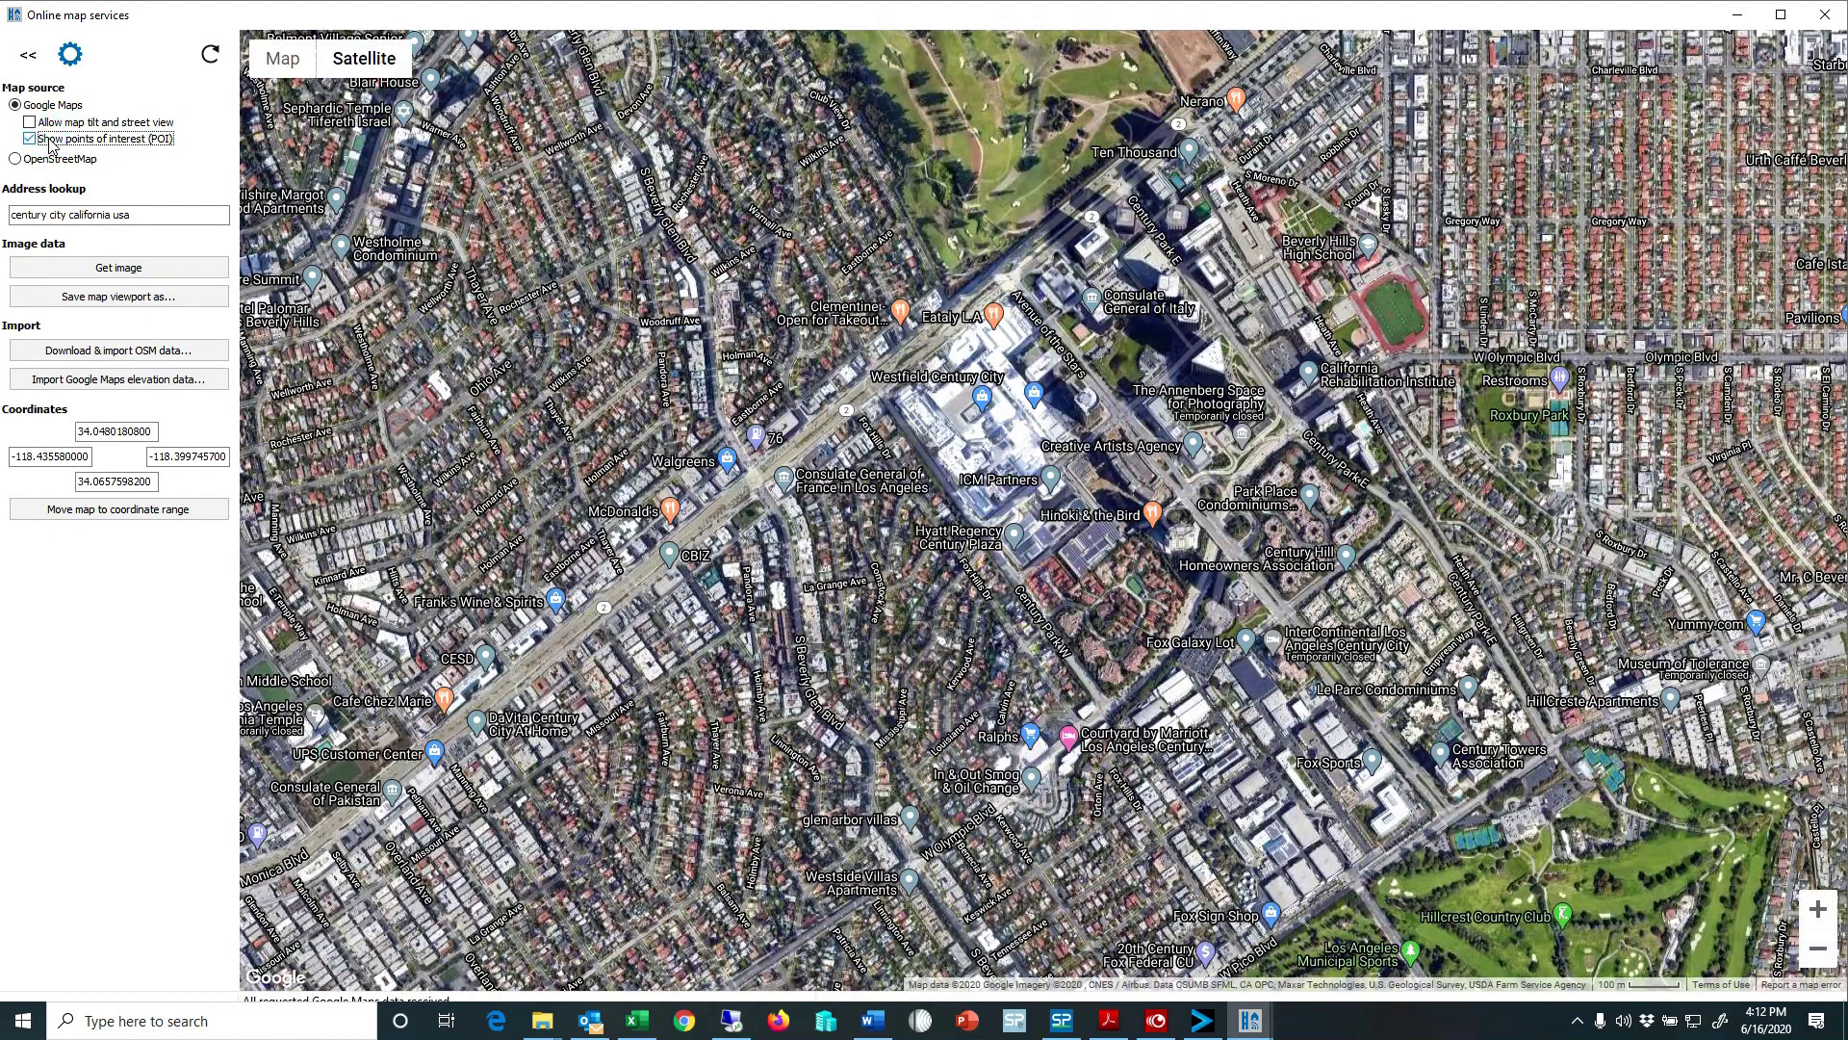
left_click(29, 138)
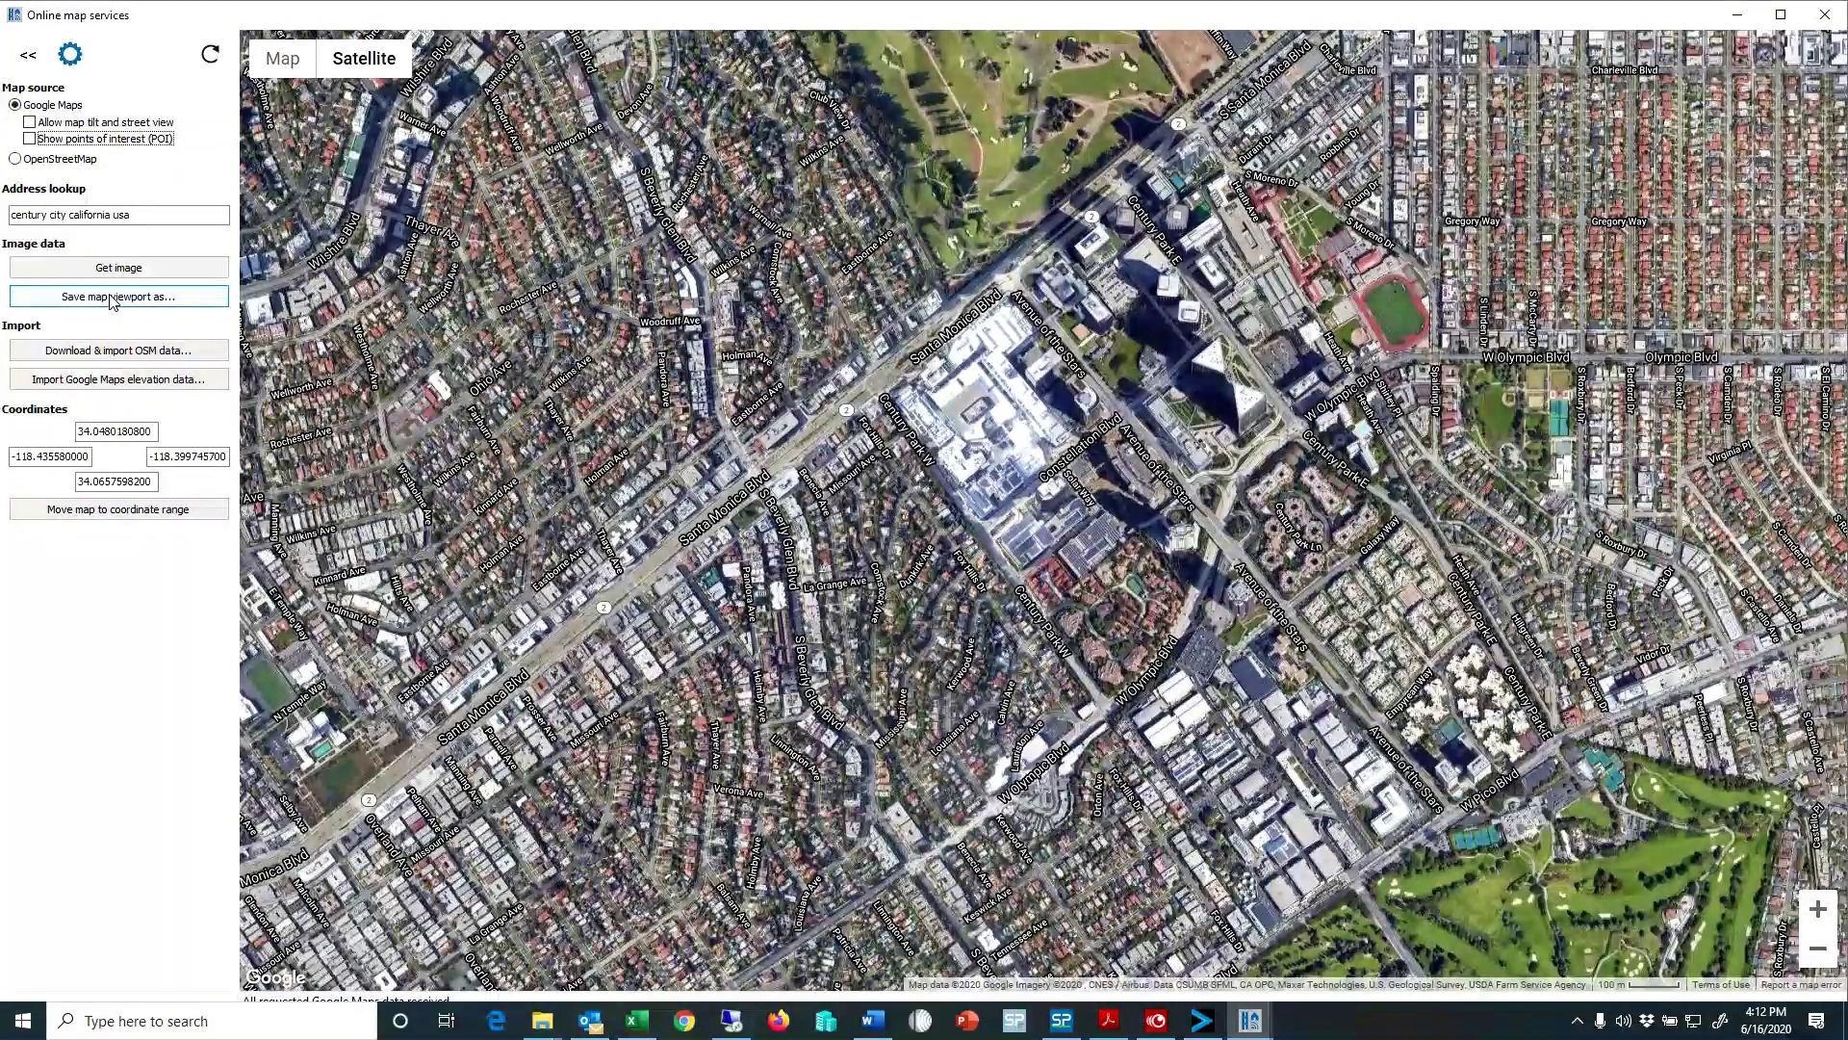
Save the map viewport as the JPEG image '003 Century City.jpg' in the Los Angeles folder.
left_click(223, 298)
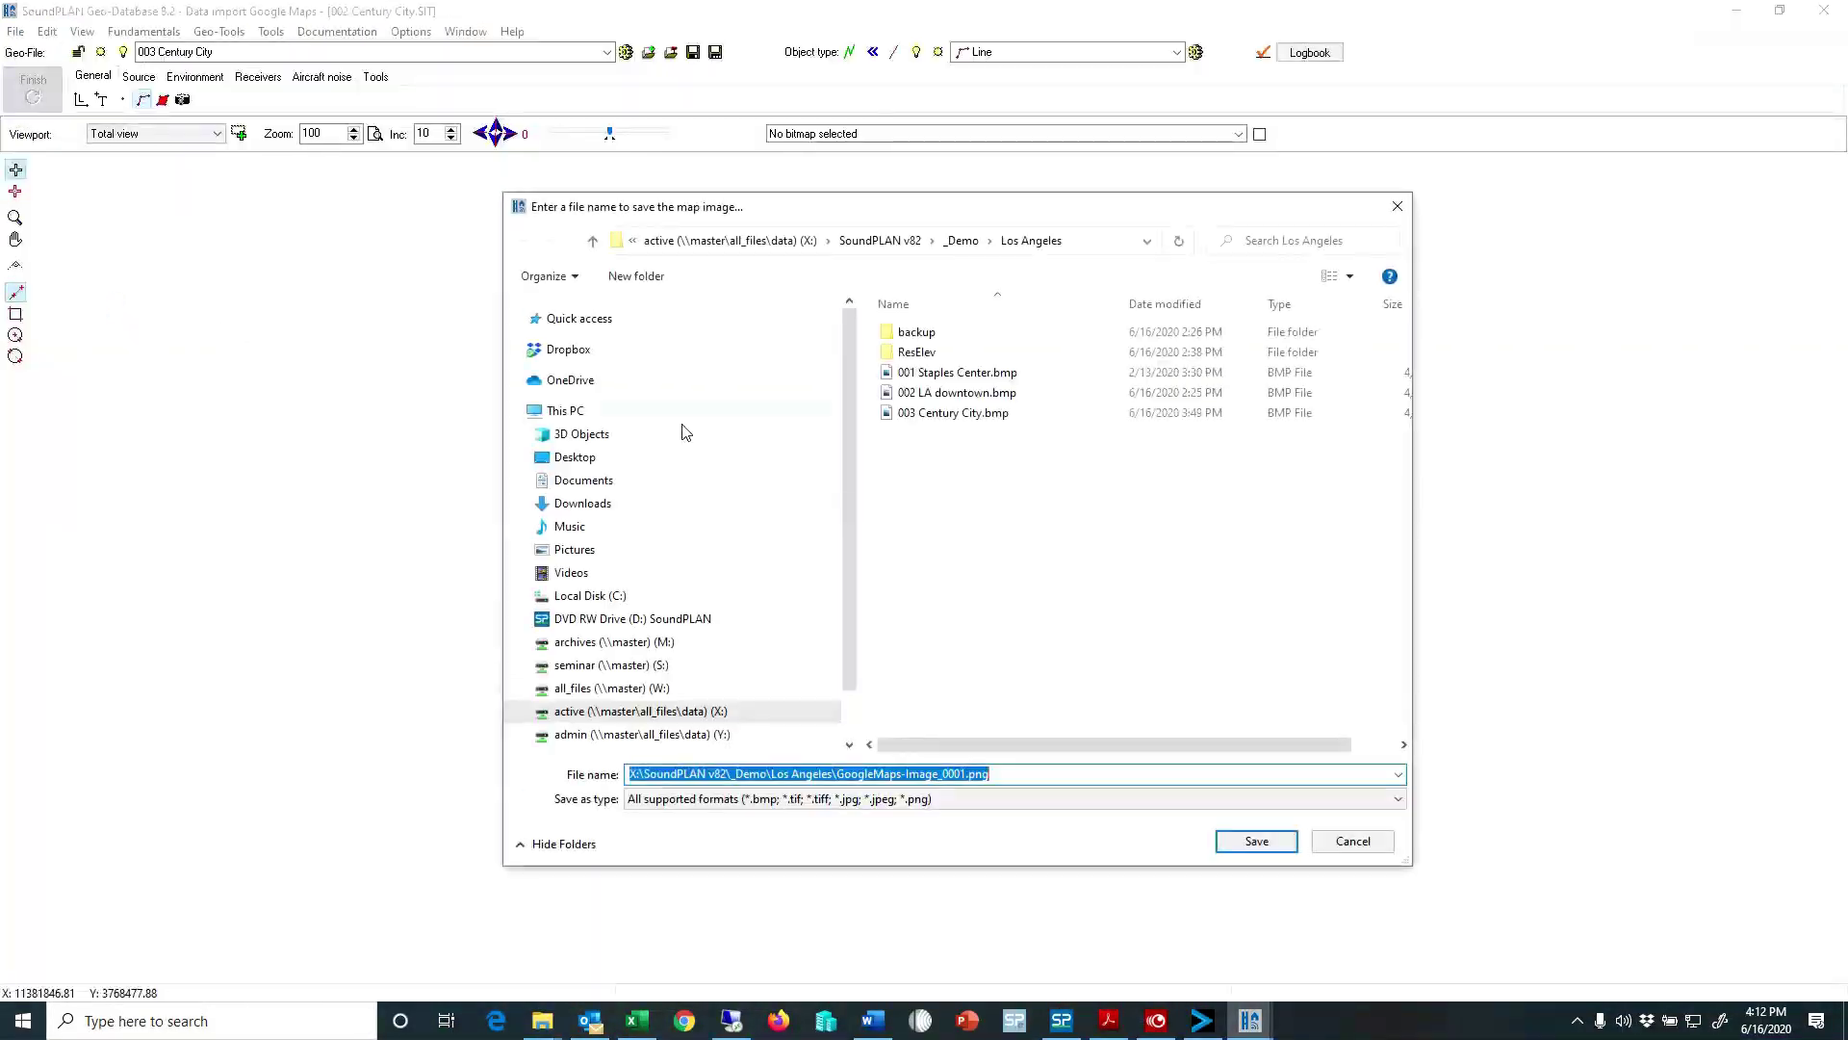
left_click(934, 421)
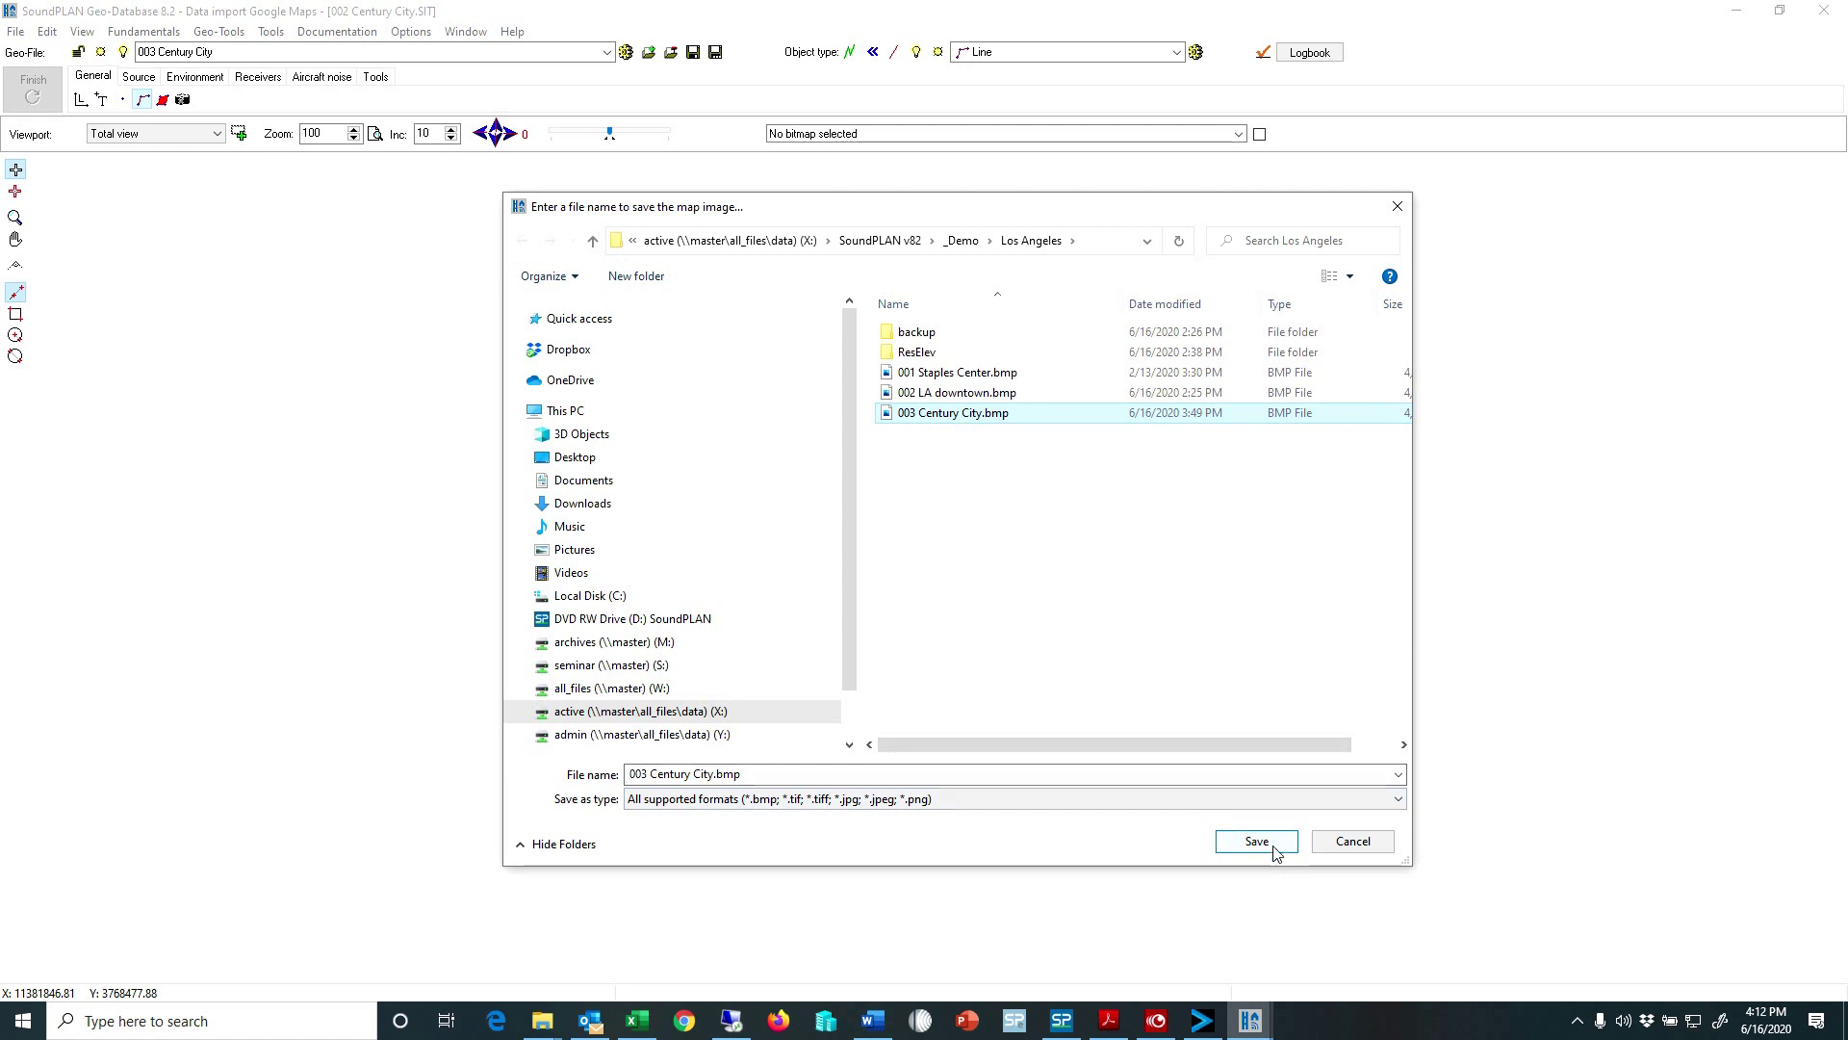
left_click(991, 798)
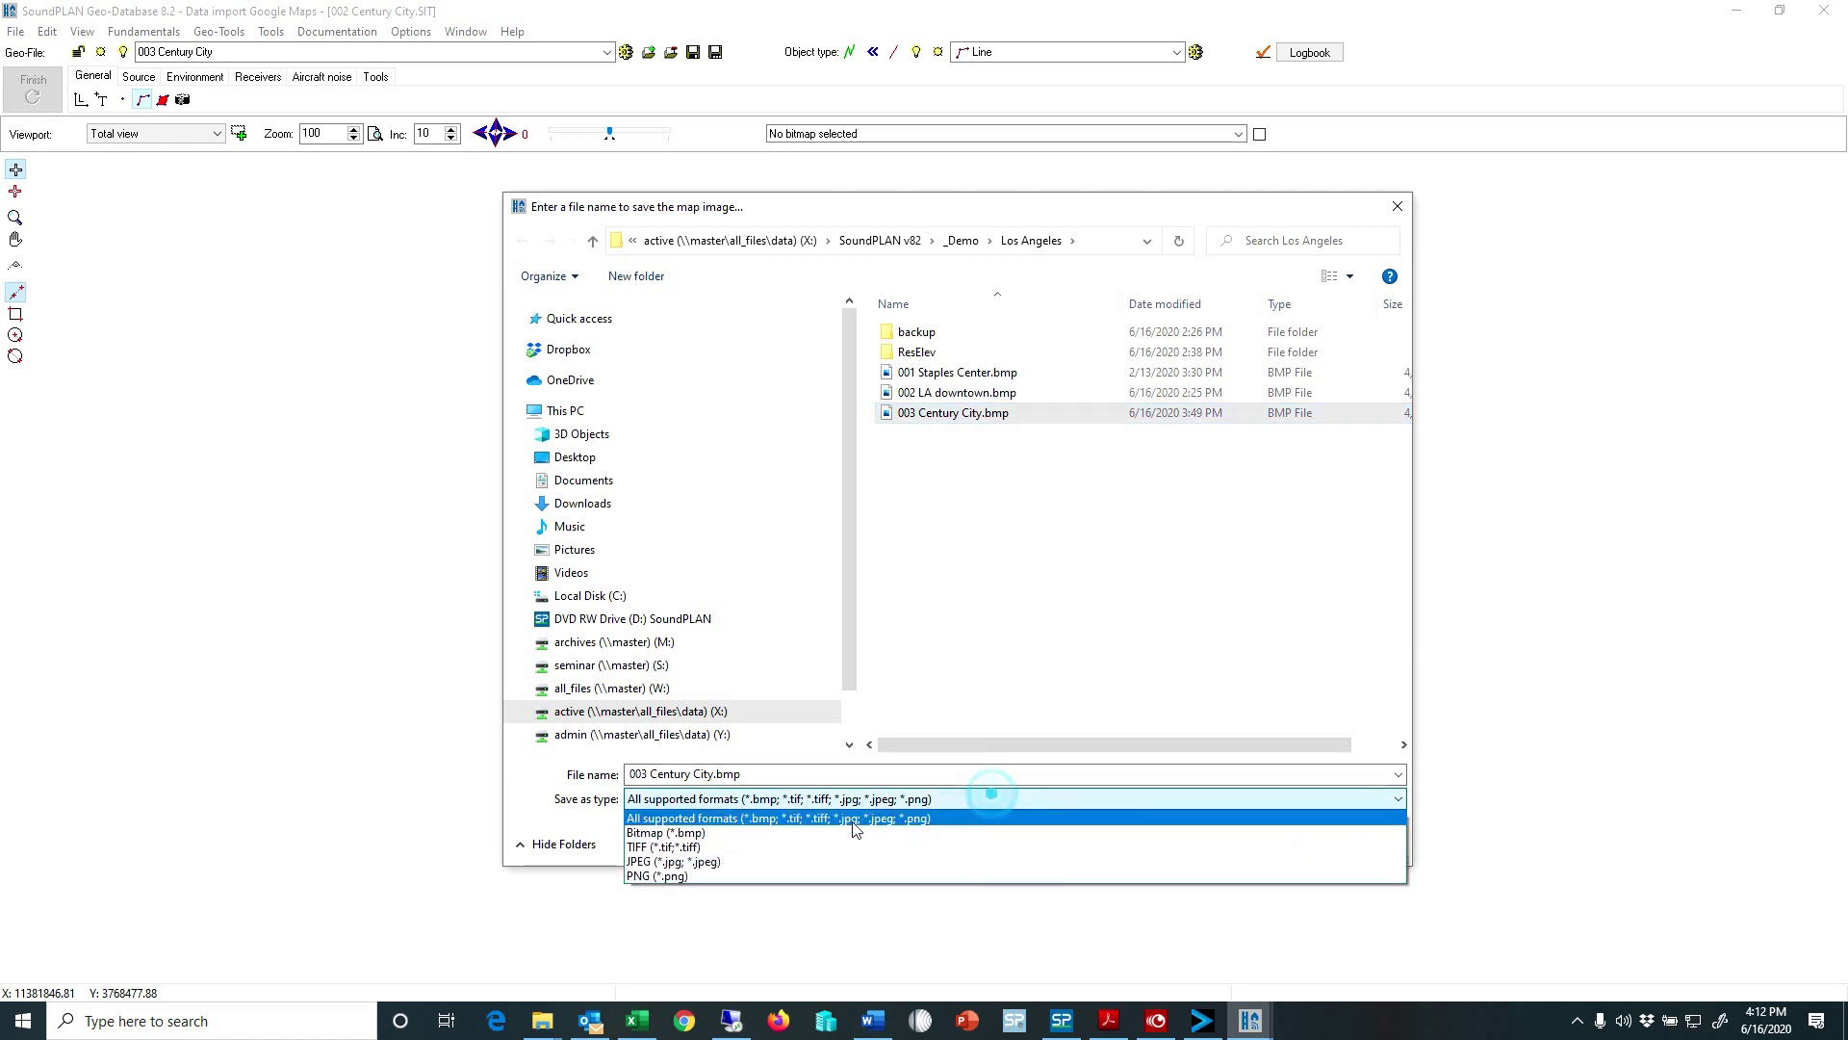
left_click(706, 862)
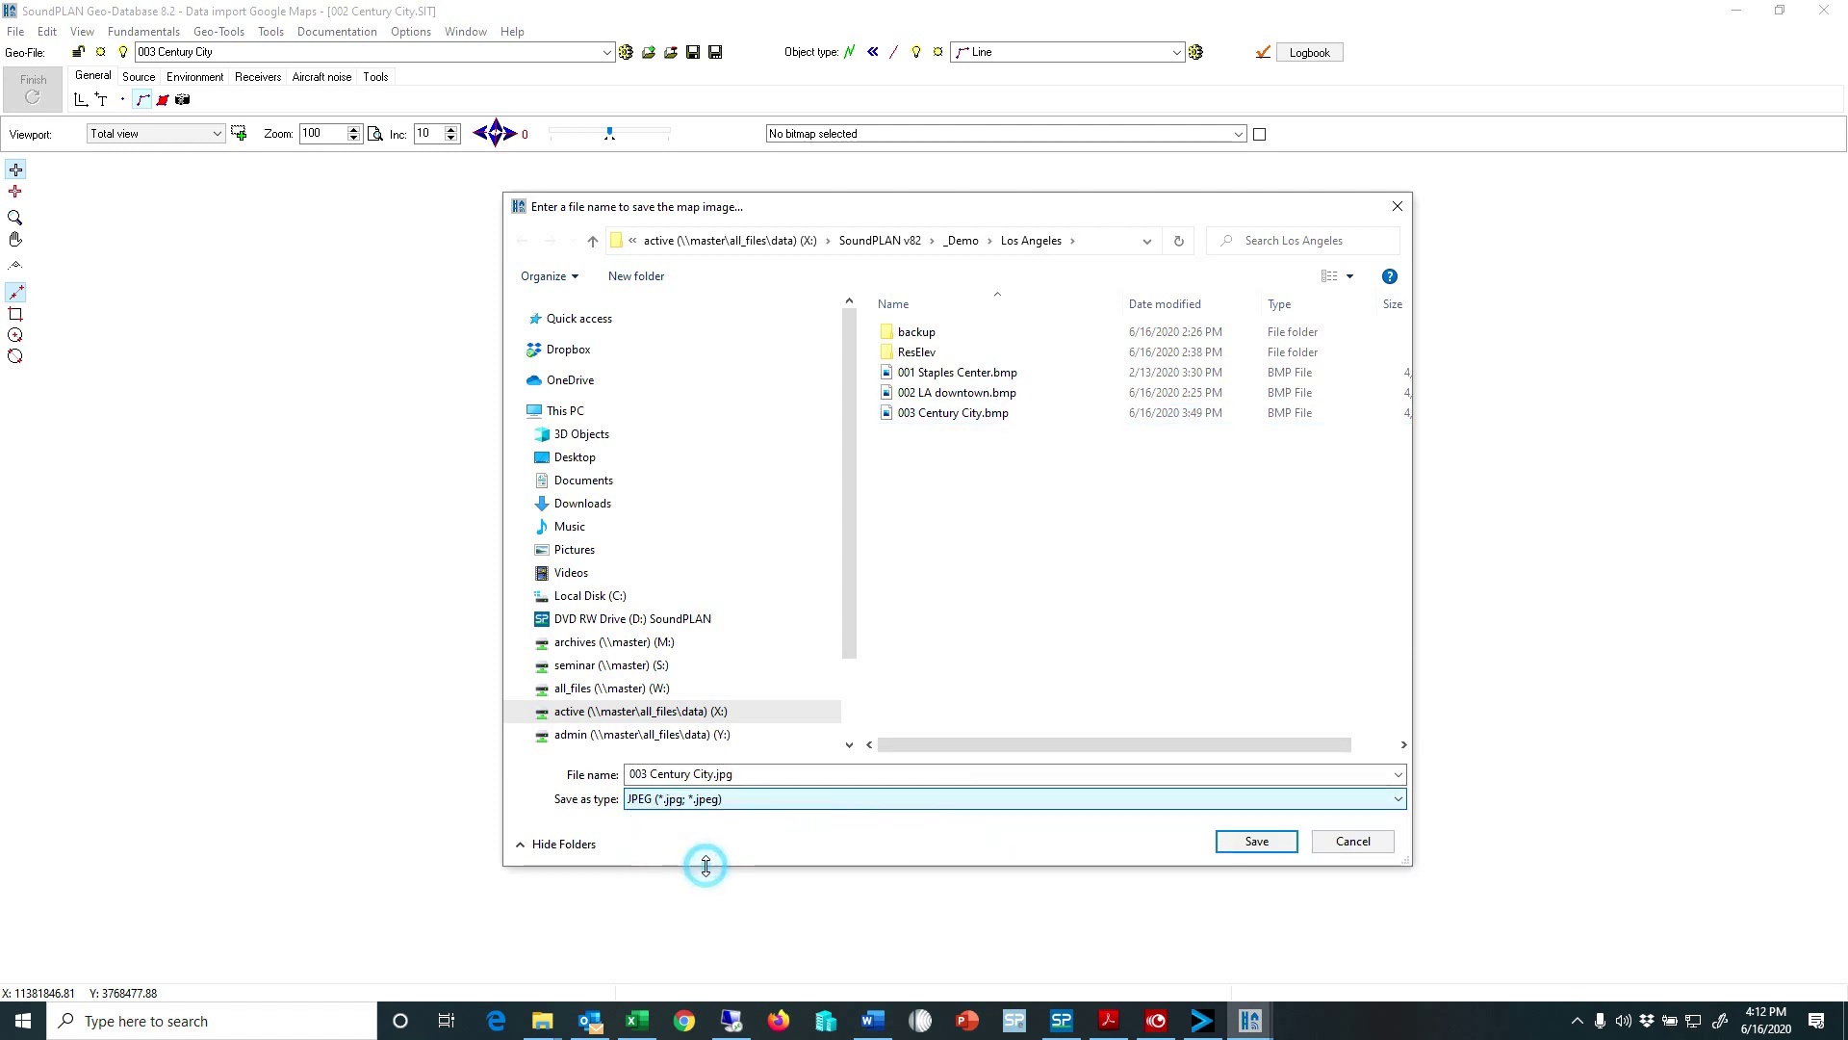
left_click(1250, 834)
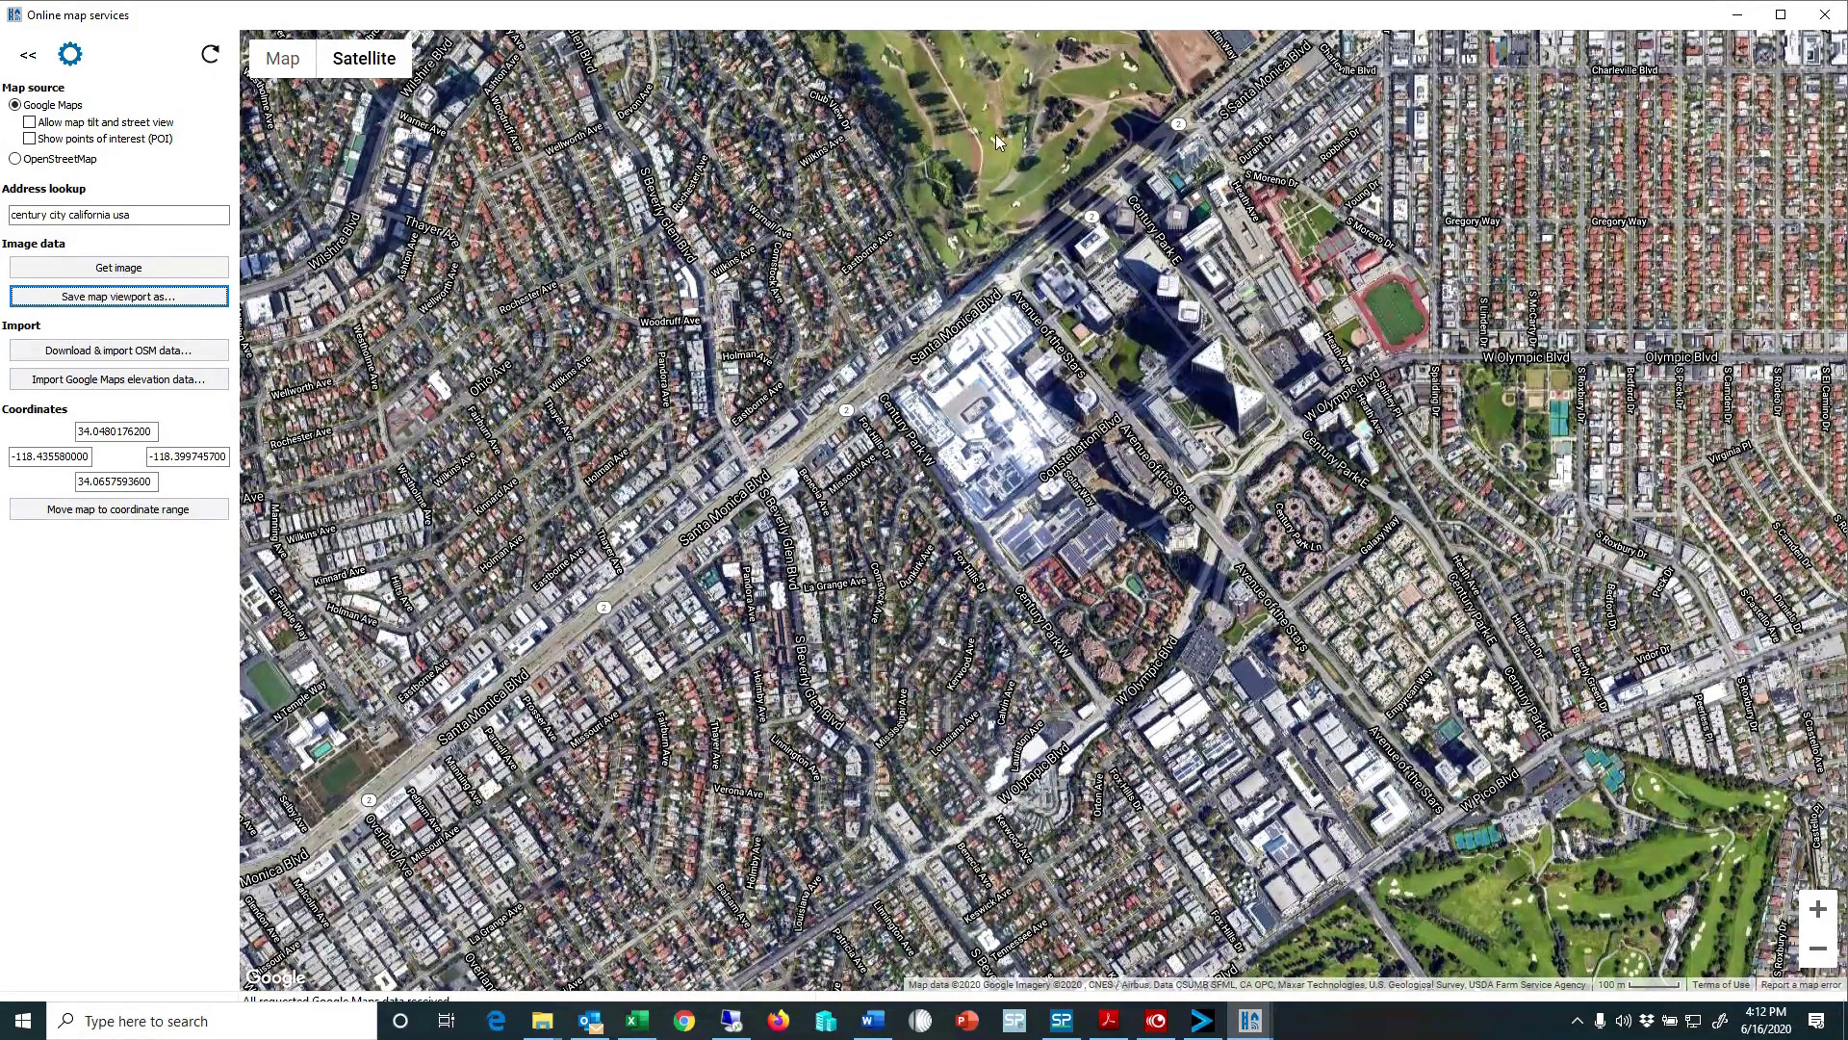
left_click_drag(909, 20, 1083, 306)
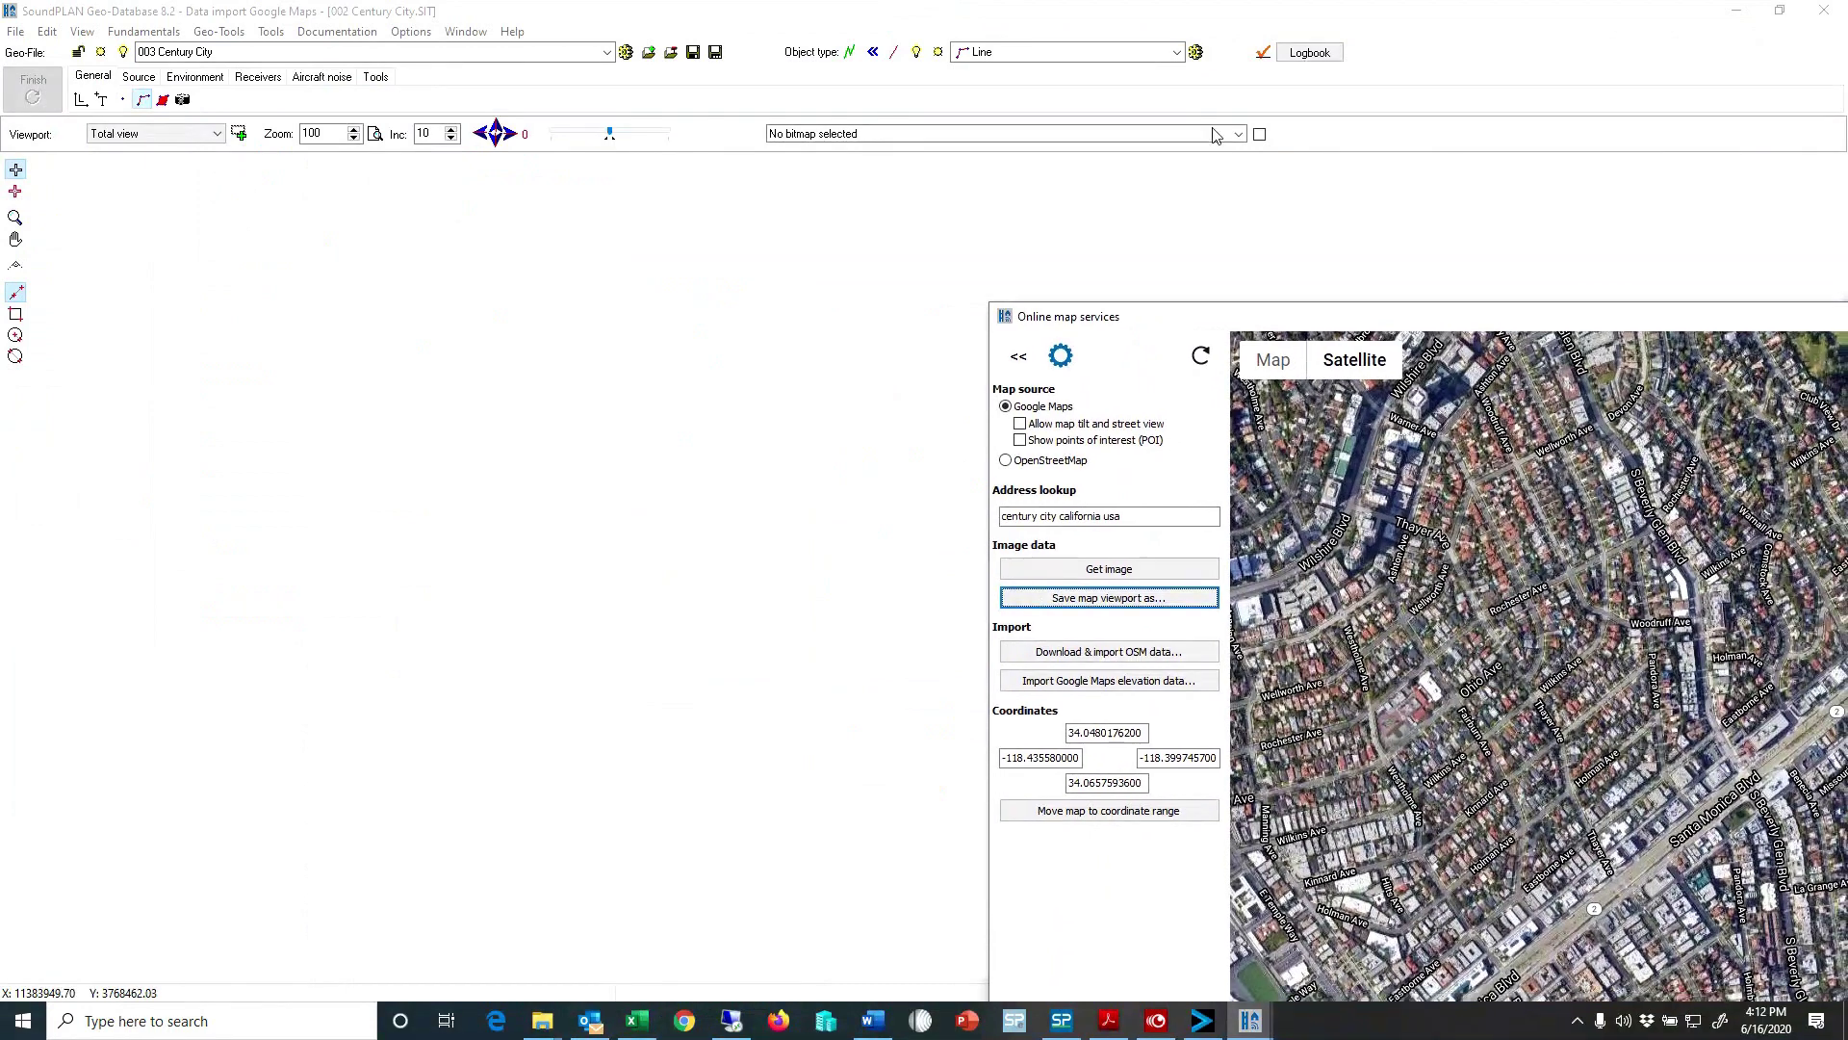
Load 003 Century City as the background bitmap and restore the online map window full-screen.
left_click(936, 136)
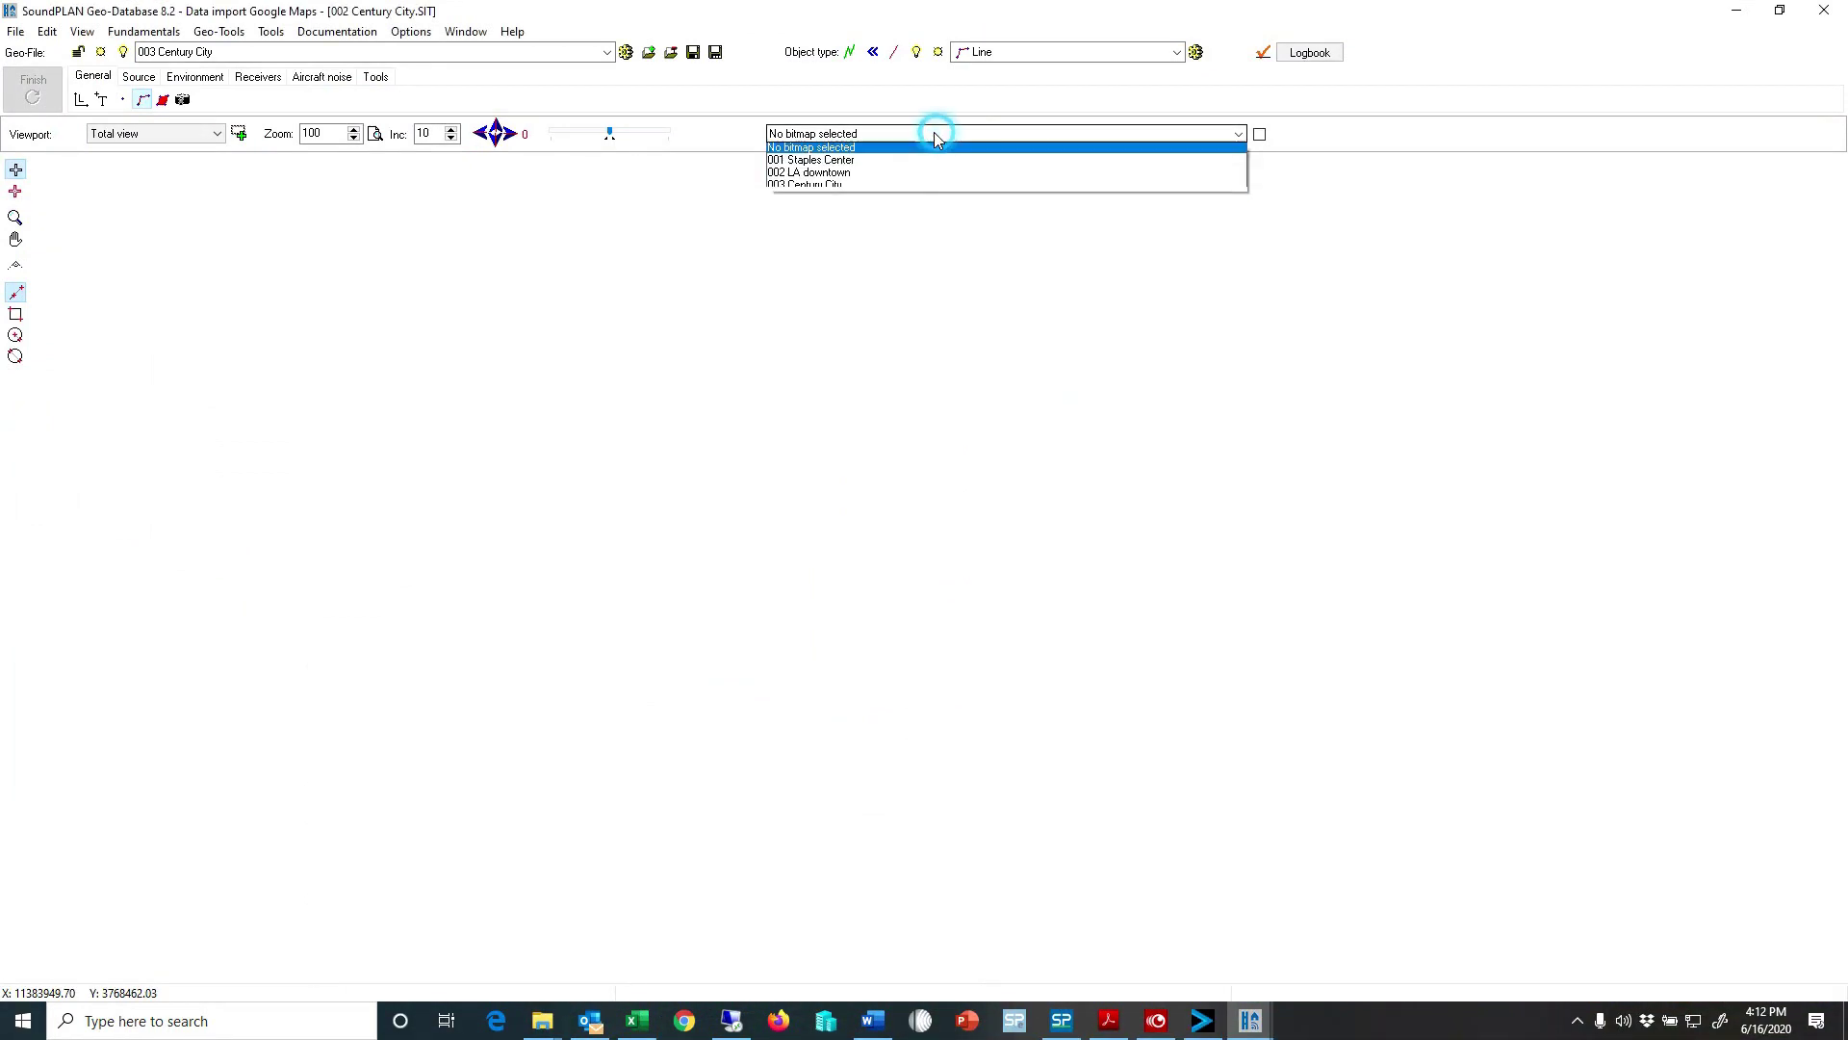
left_click(837, 187)
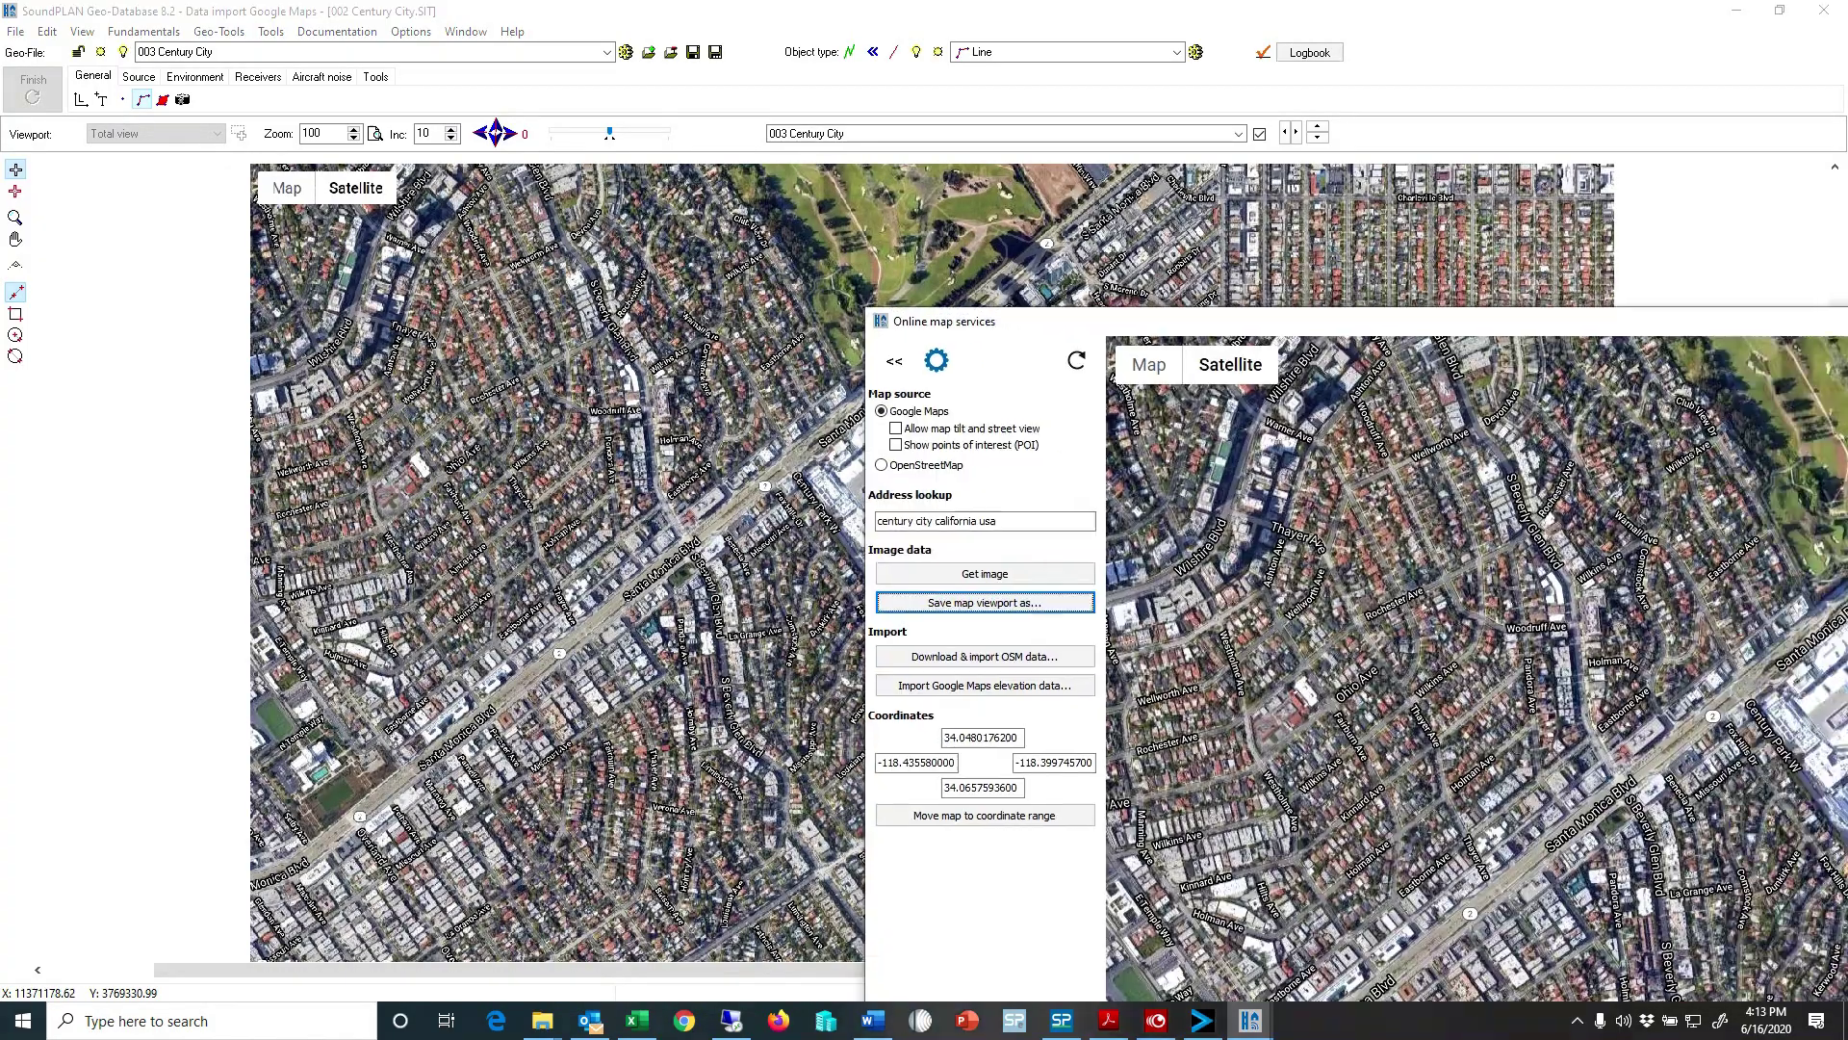
left_click_drag(1107, 301, 1357, 8)
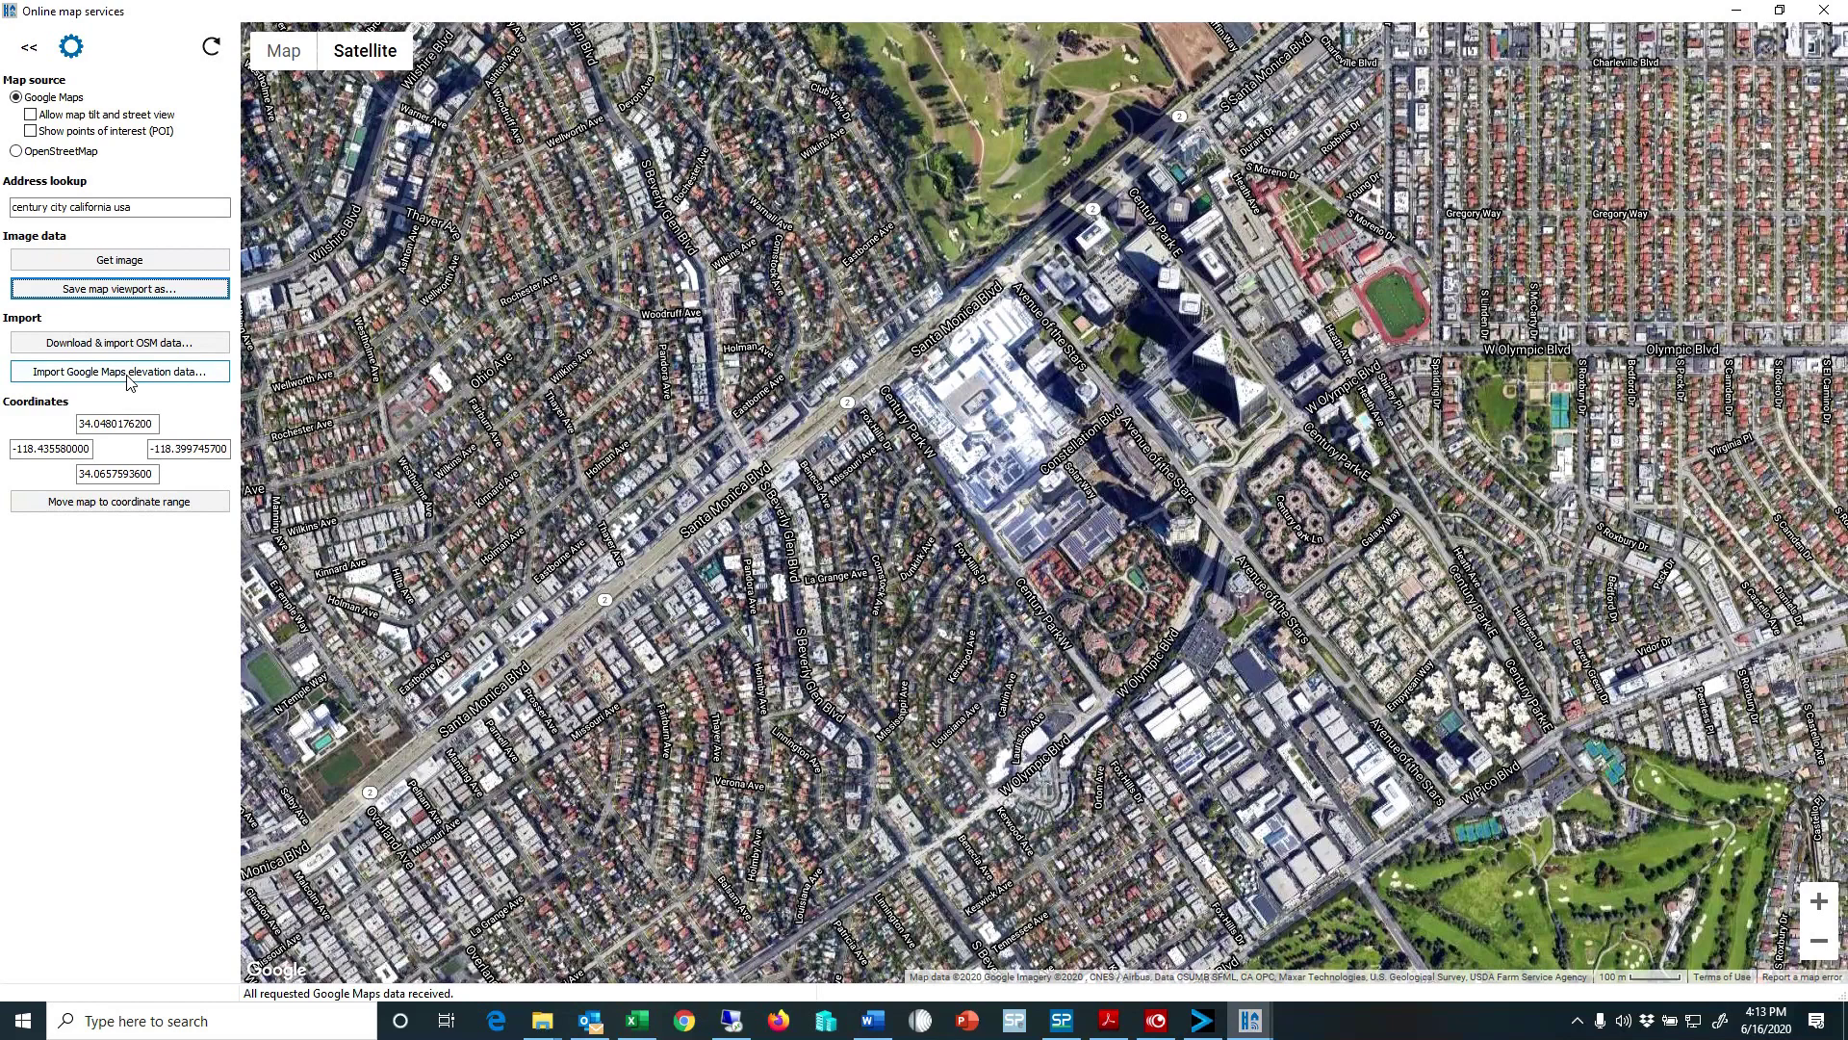
Import Google Maps elevation data and toggle the satellite background to check the elevation points.
left_click(127, 373)
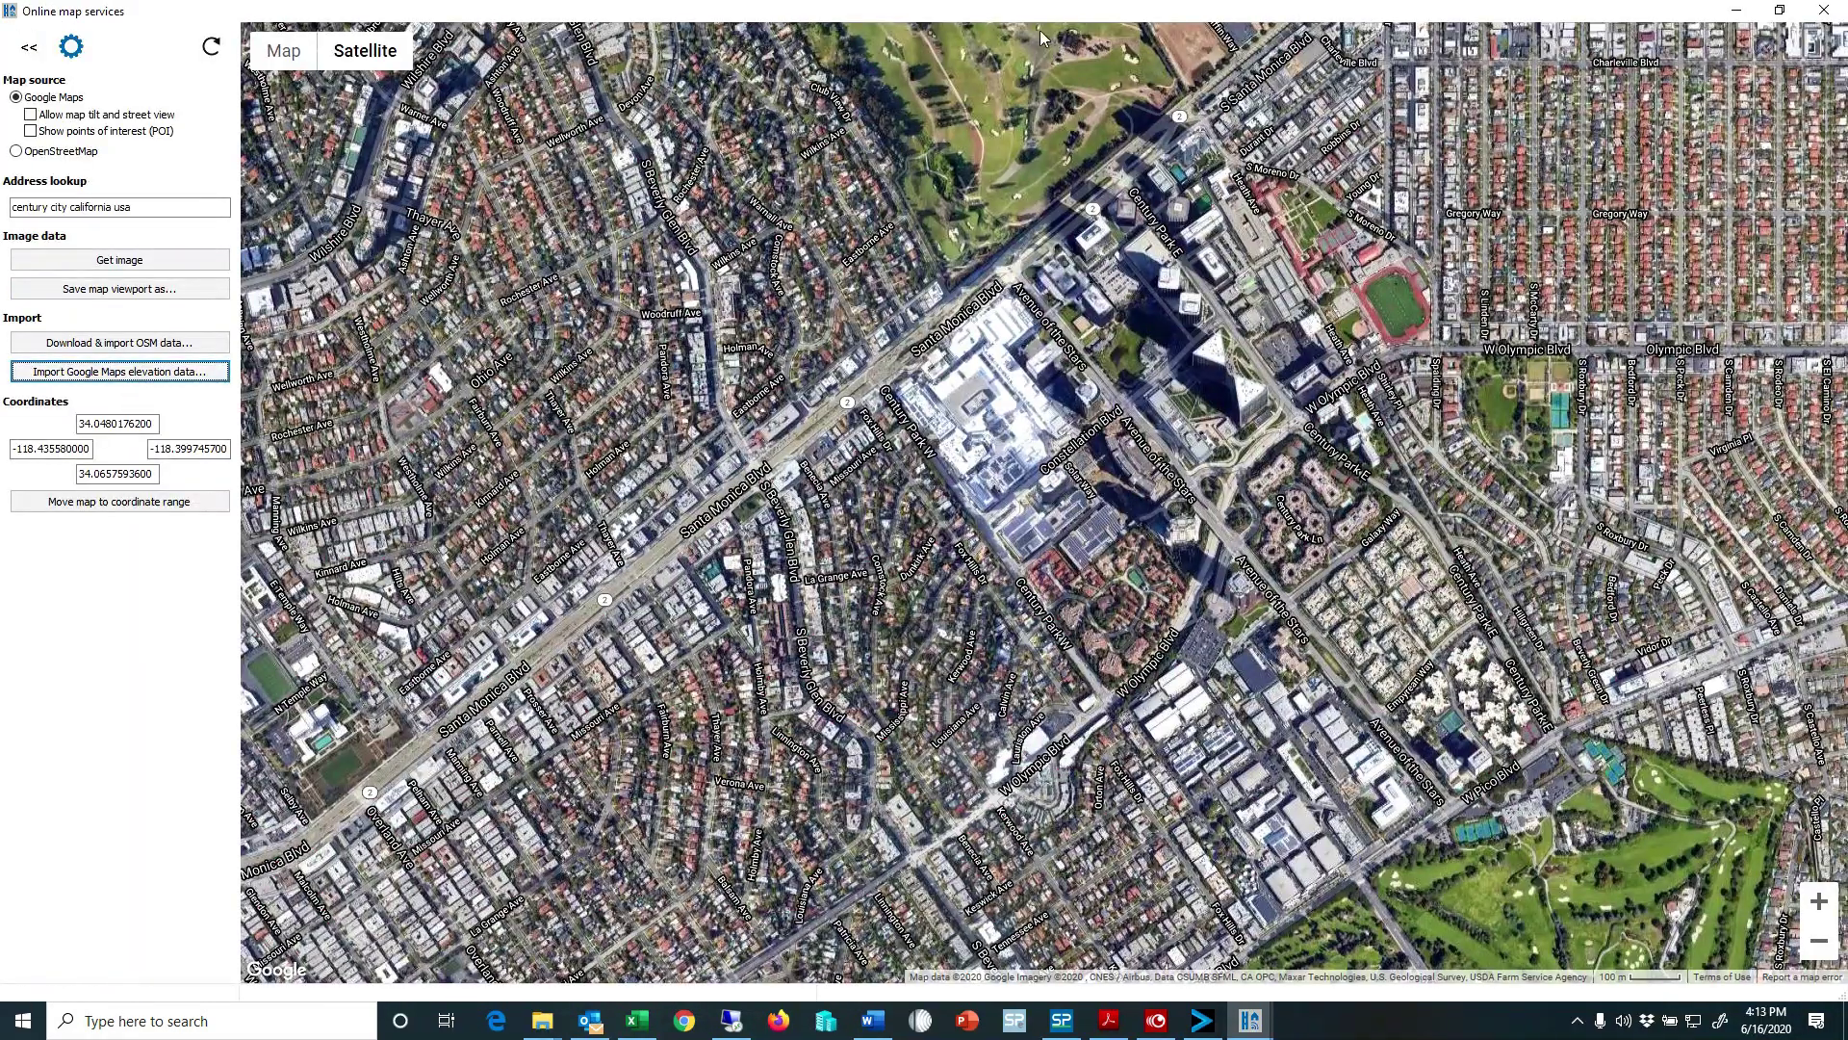
left_click(1736, 11)
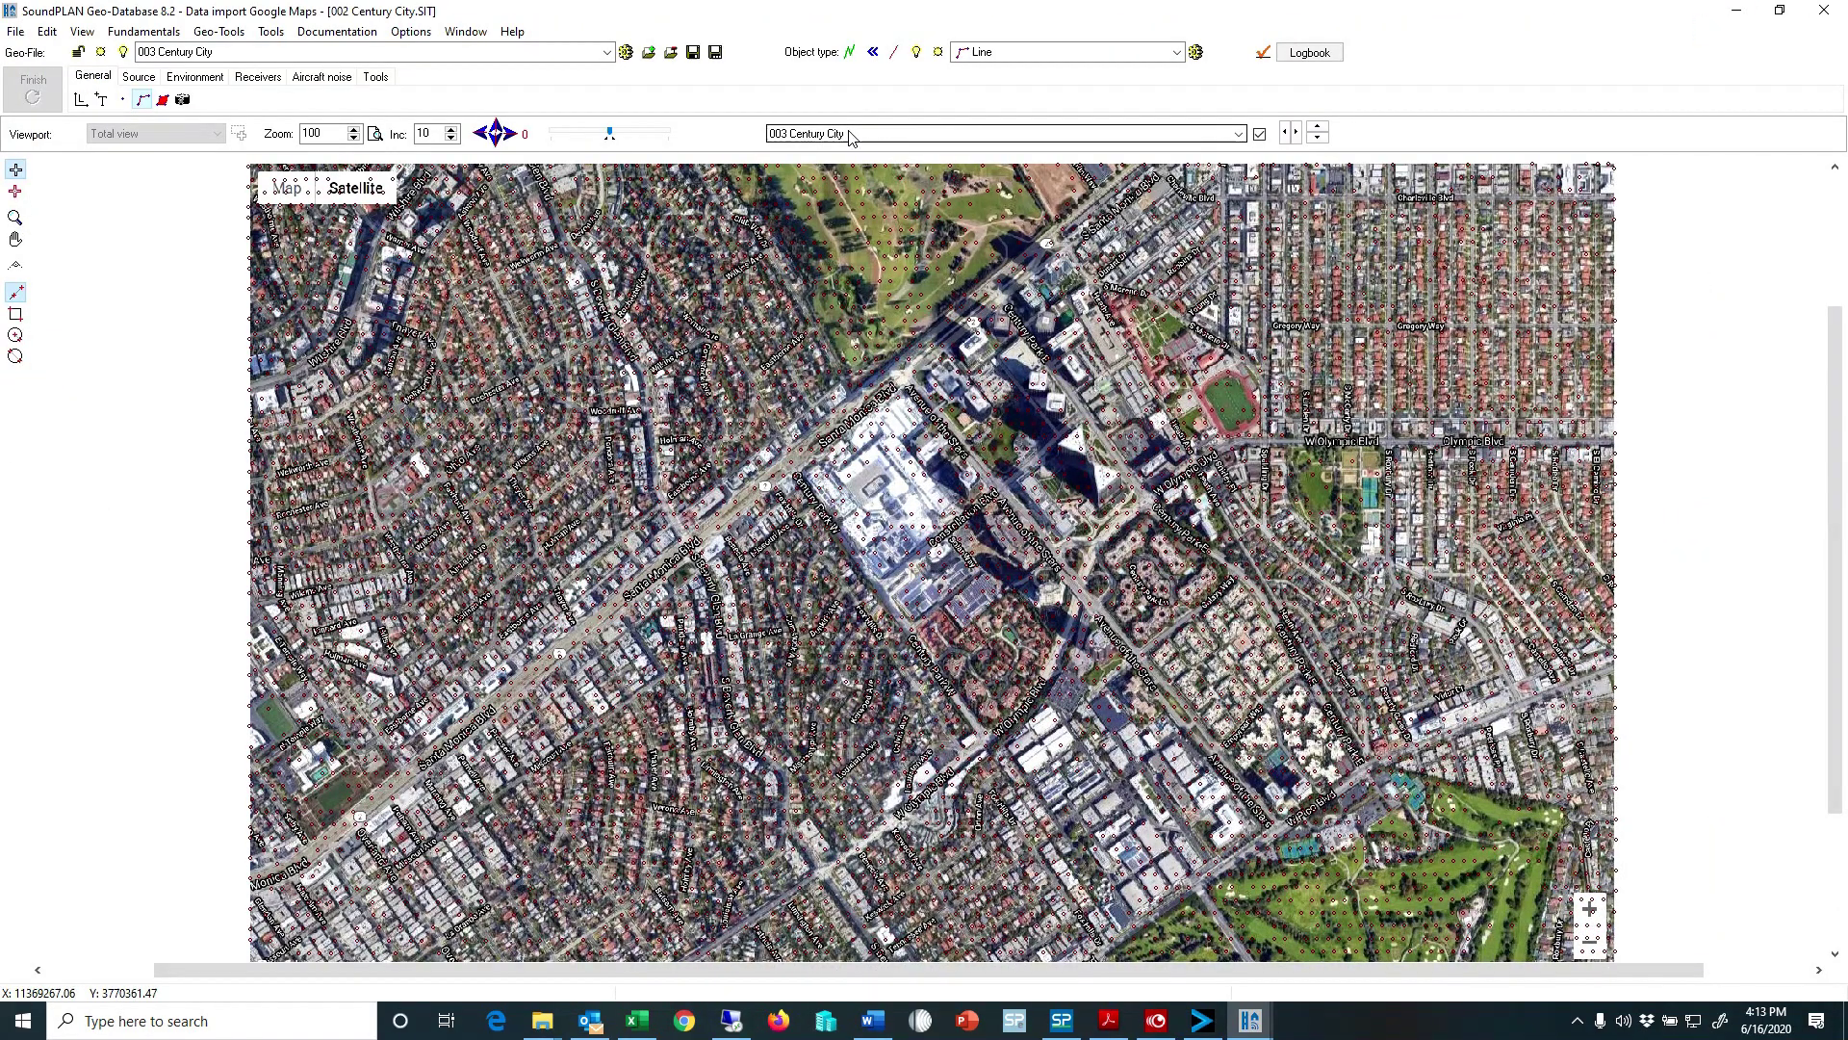
left_click(1261, 135)
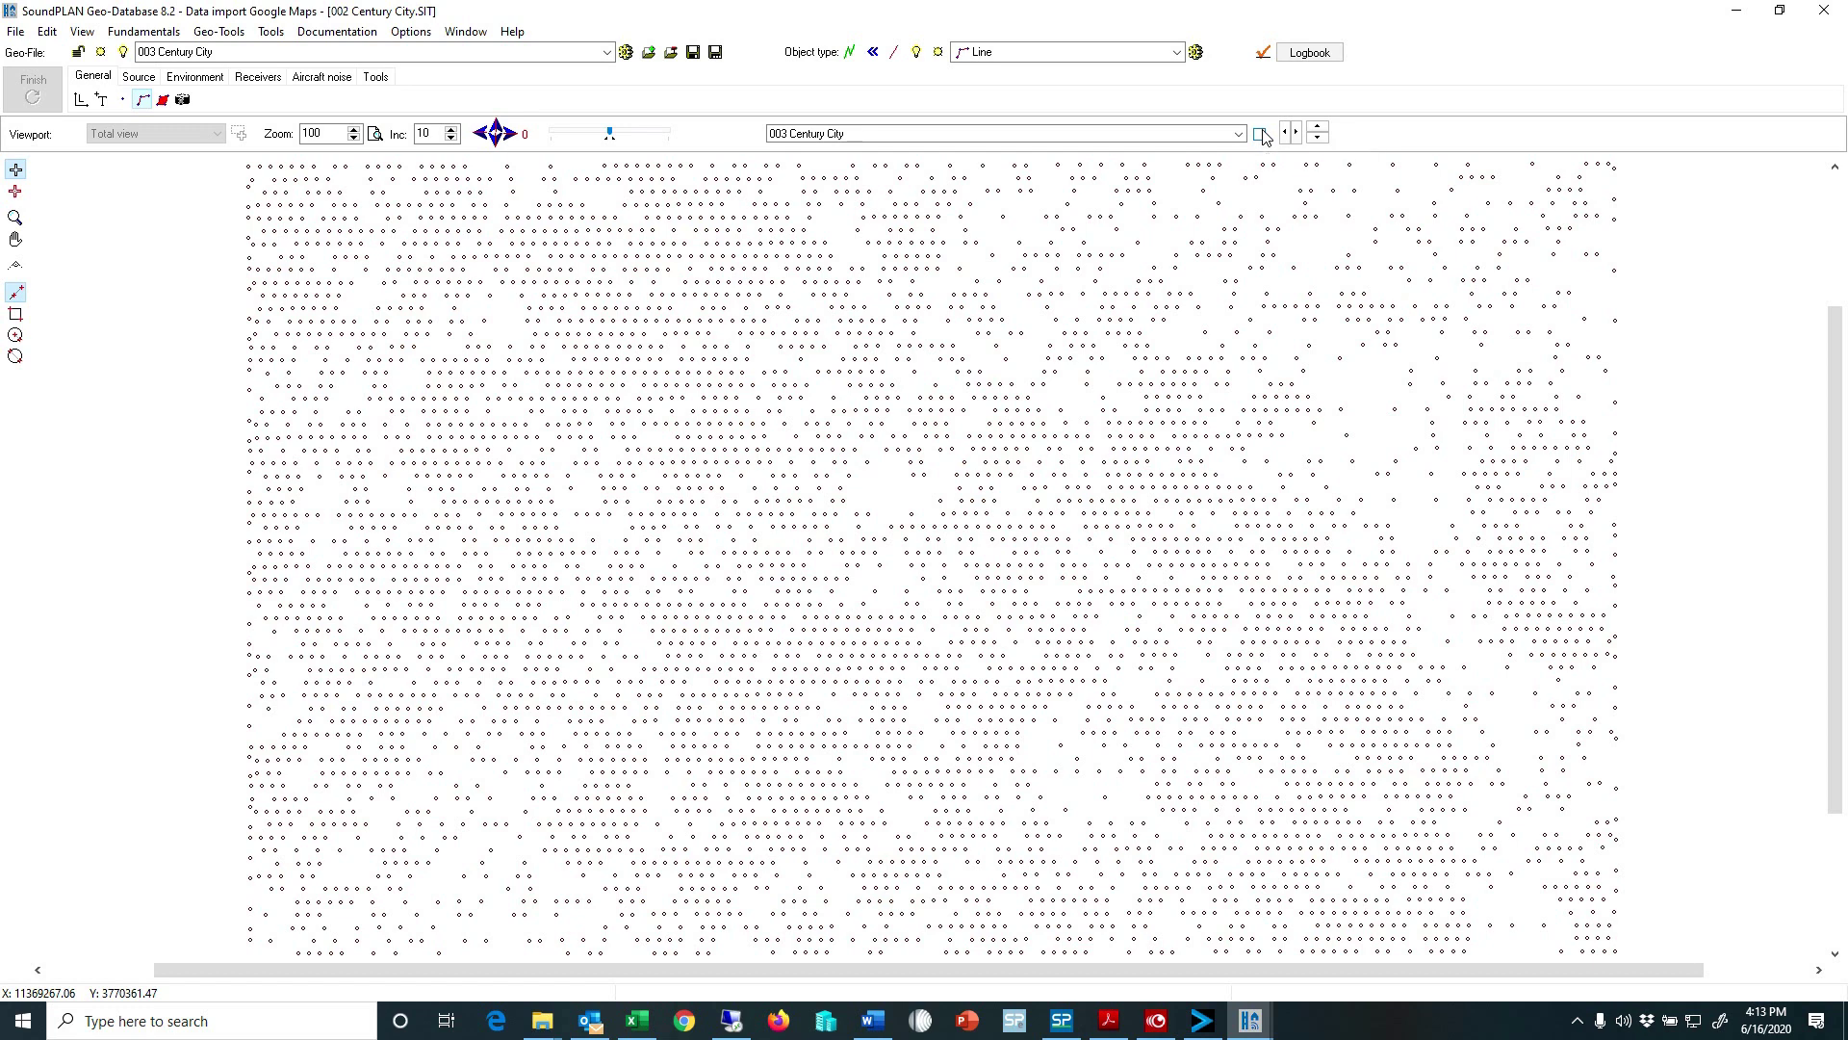
left_click(1261, 134)
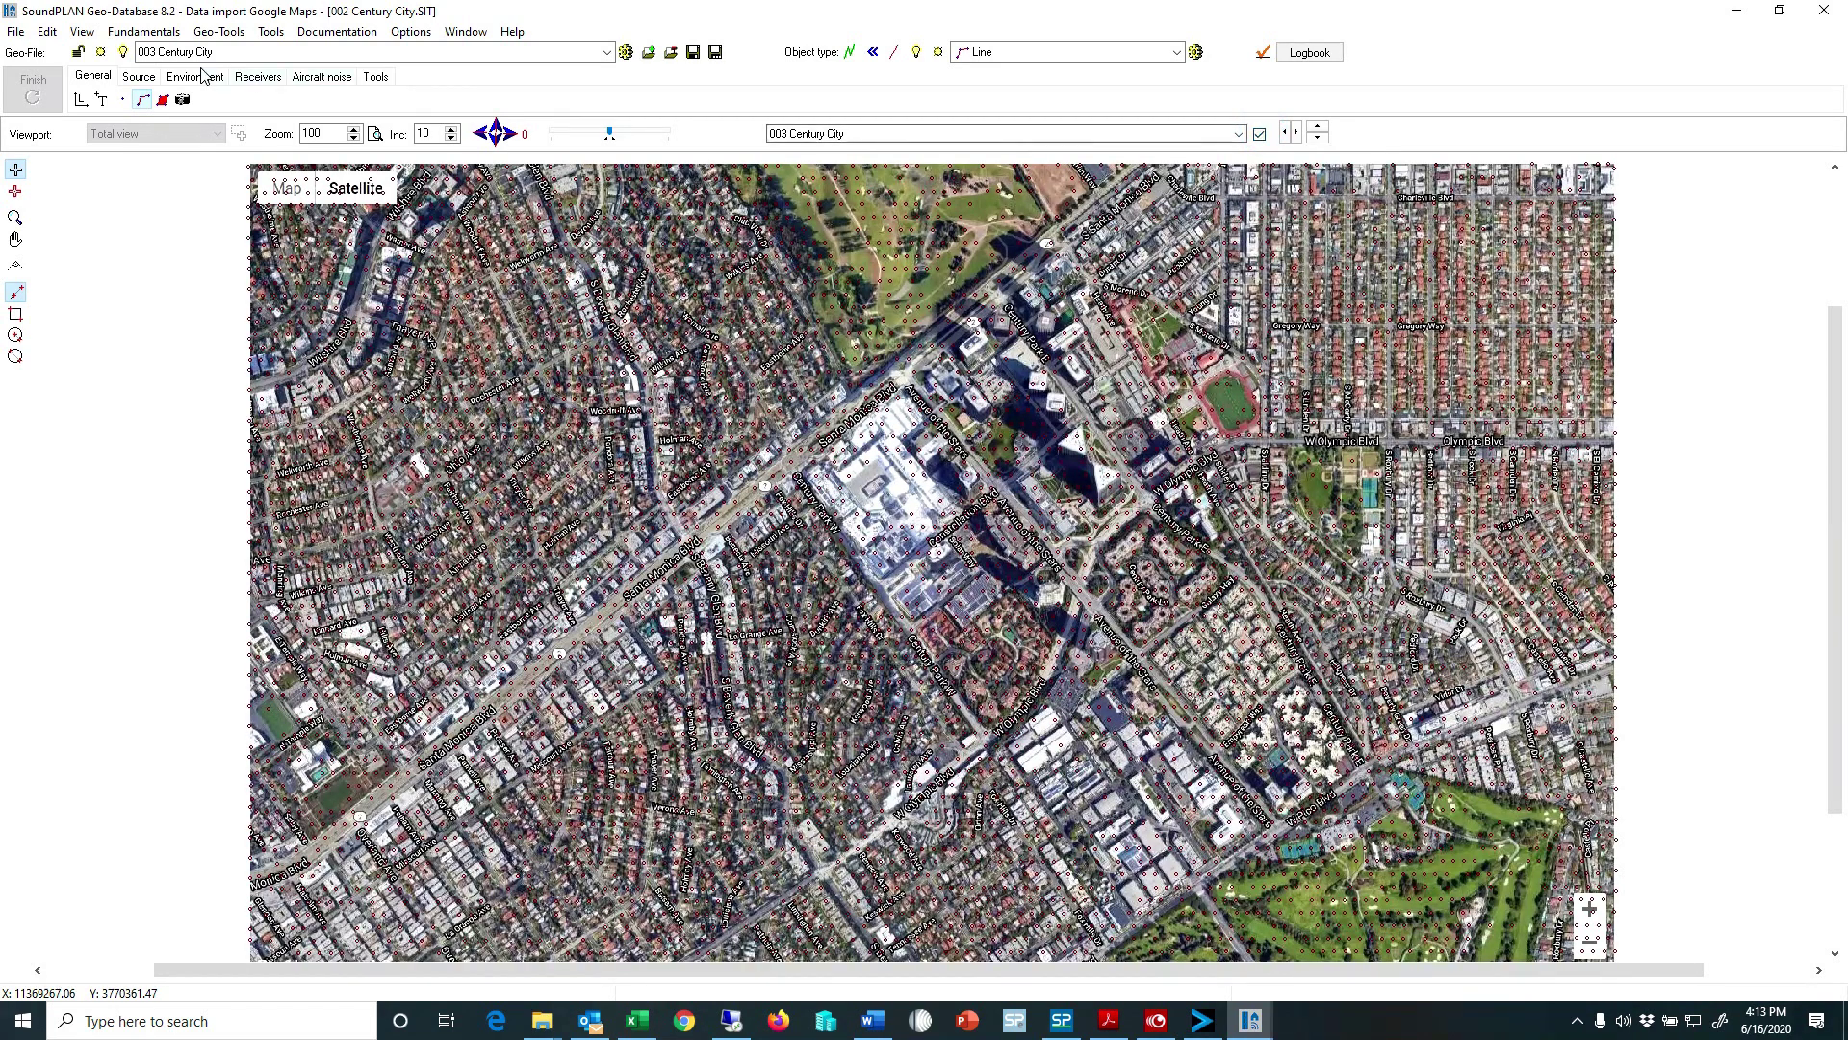
Calculate a terrain model named 'DGM century city' from the imported elevation points.
left_click(143, 32)
mouse_move(150, 117)
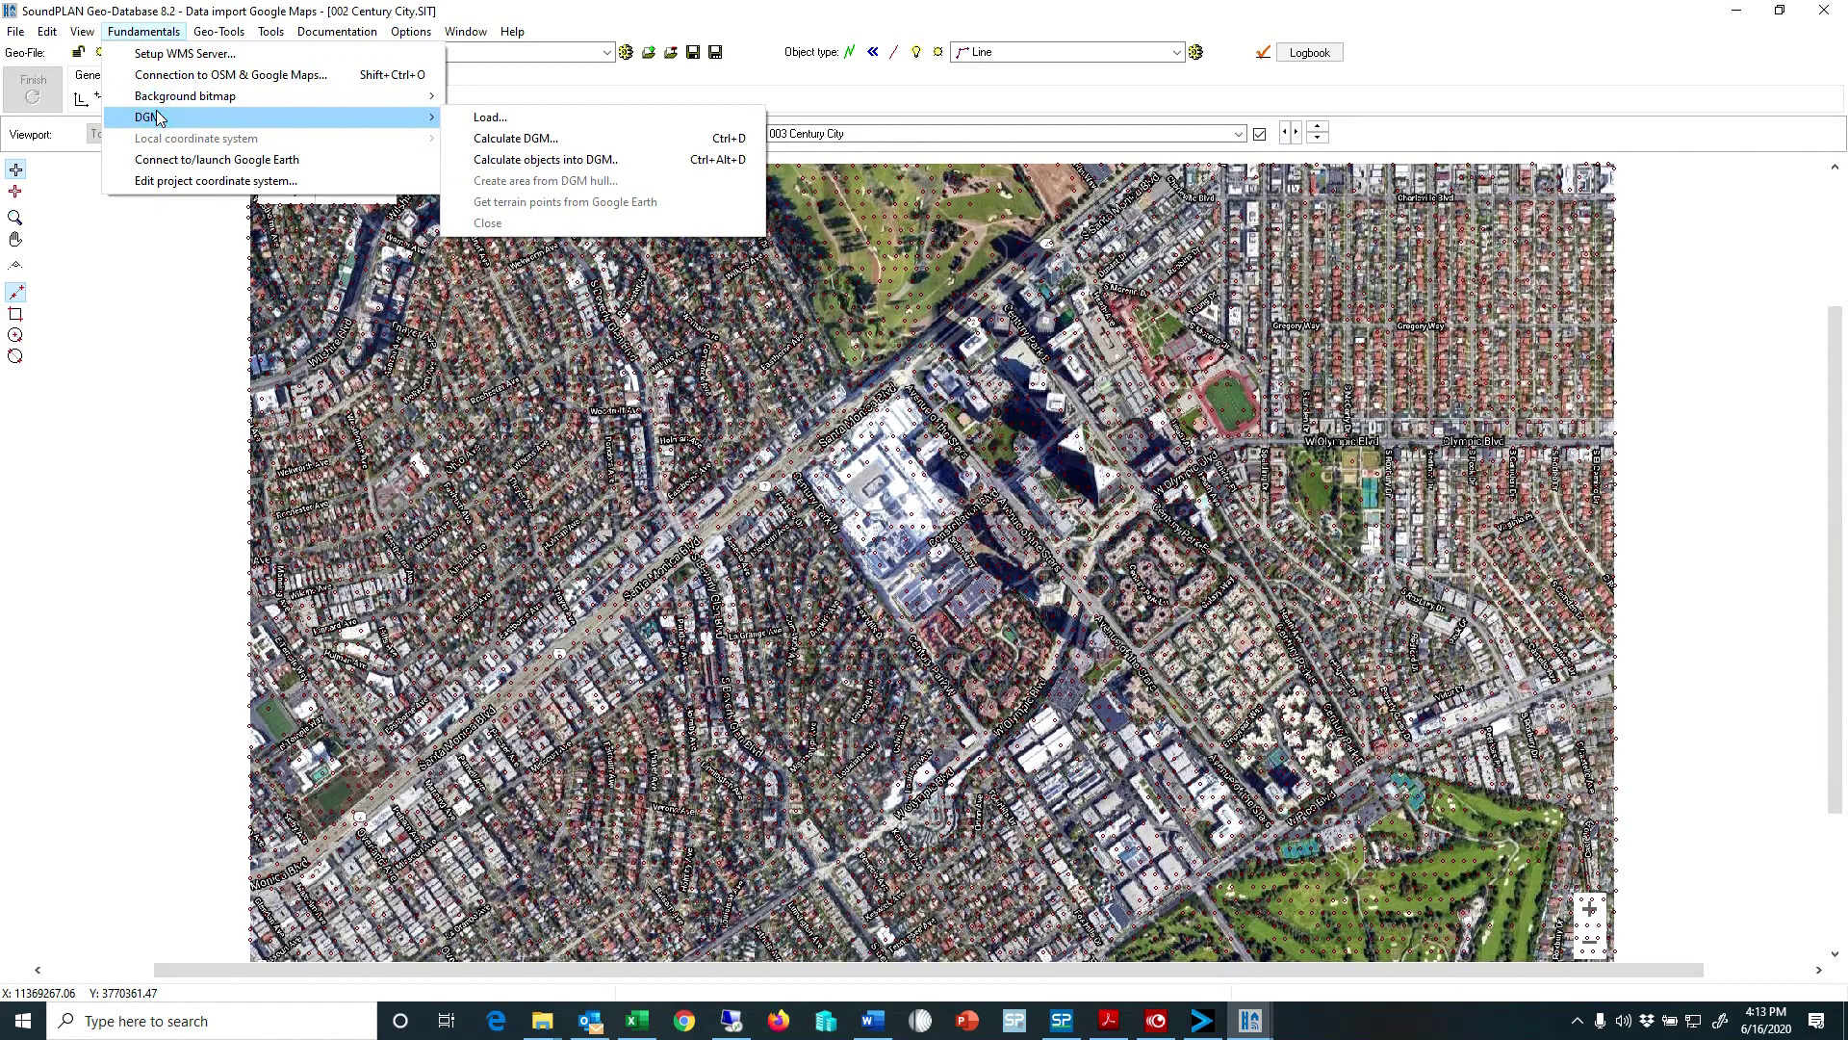
left_click(510, 137)
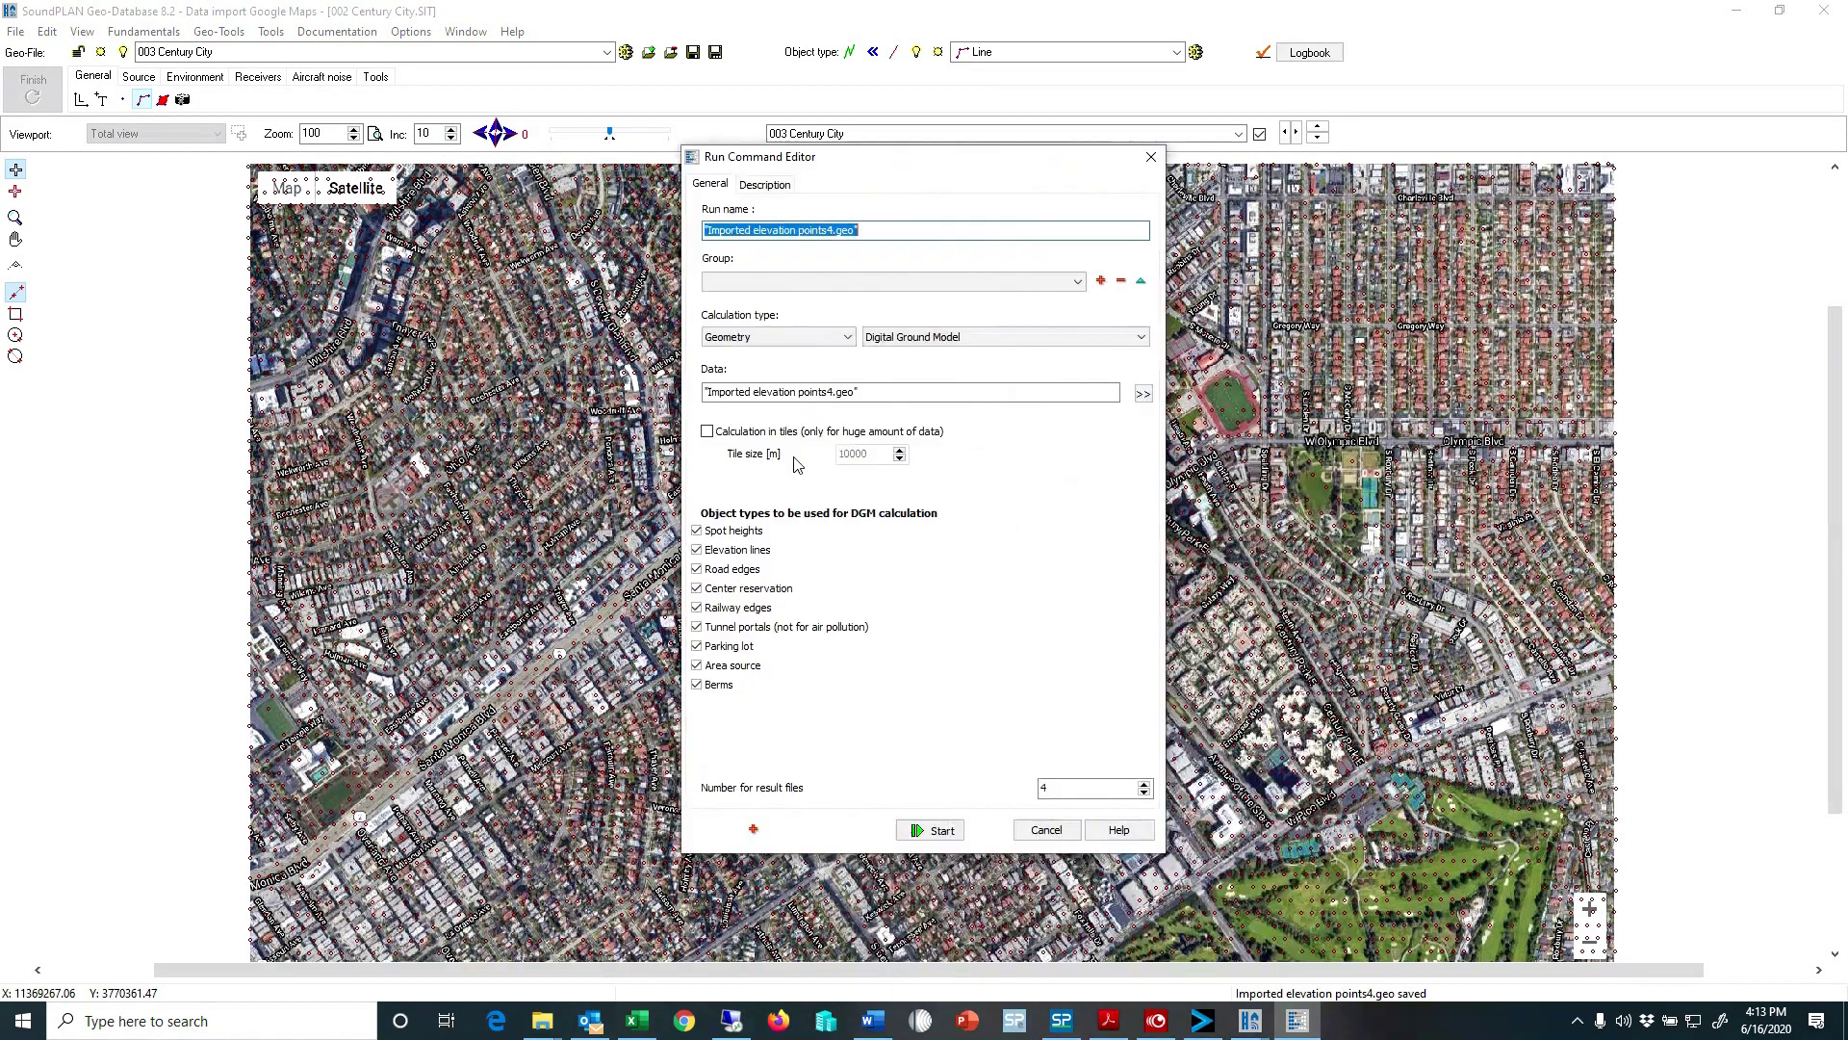
type("DG")
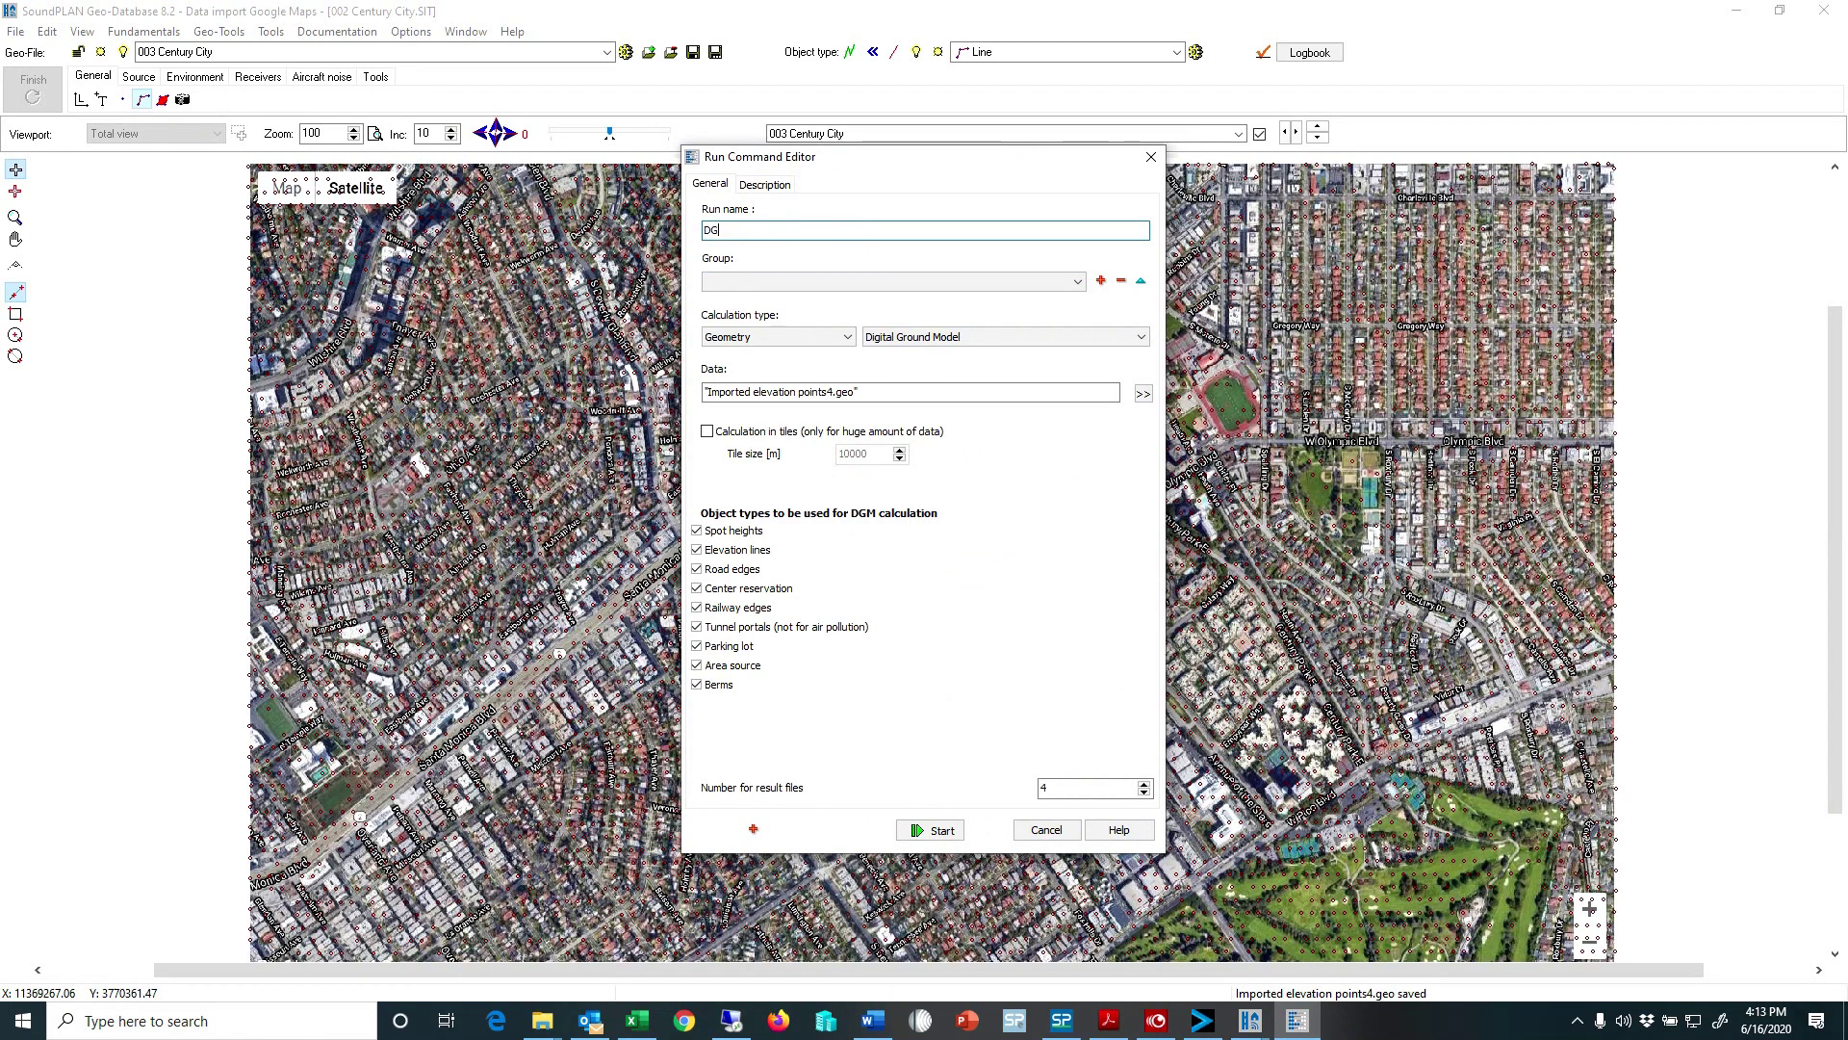
type("M century city")
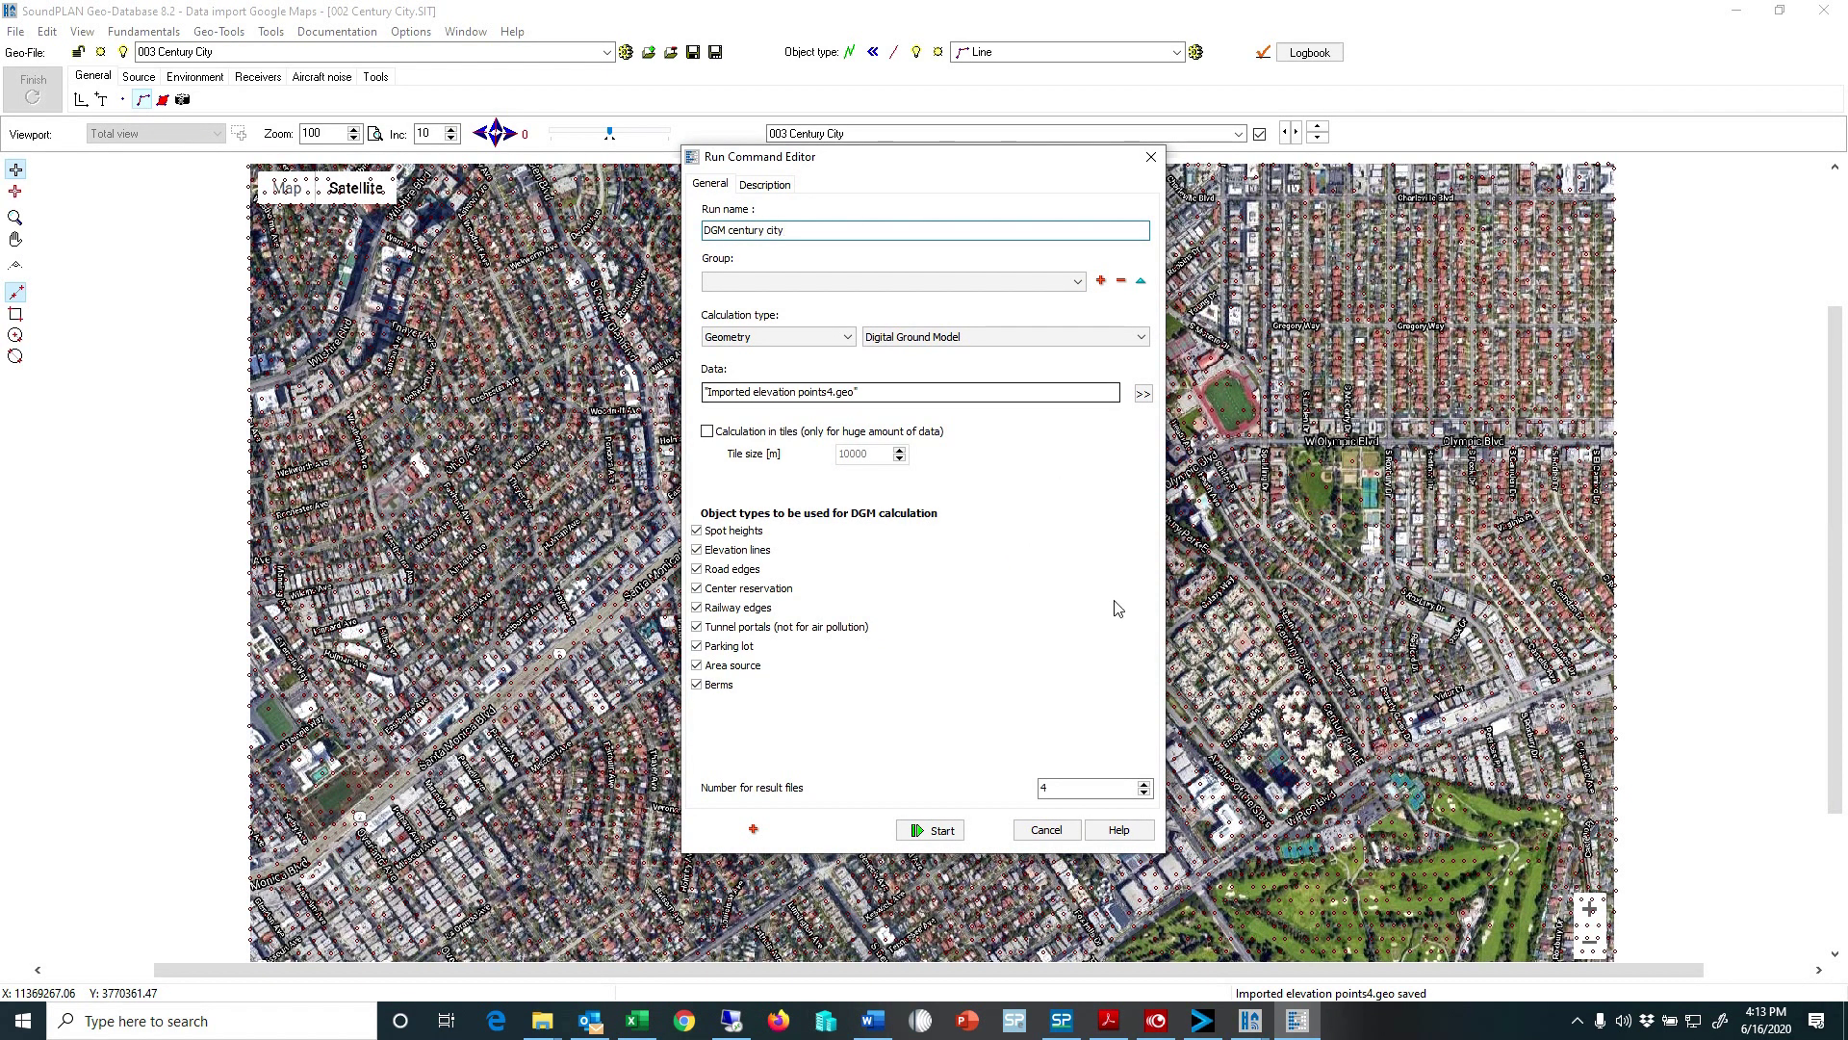
left_click(938, 830)
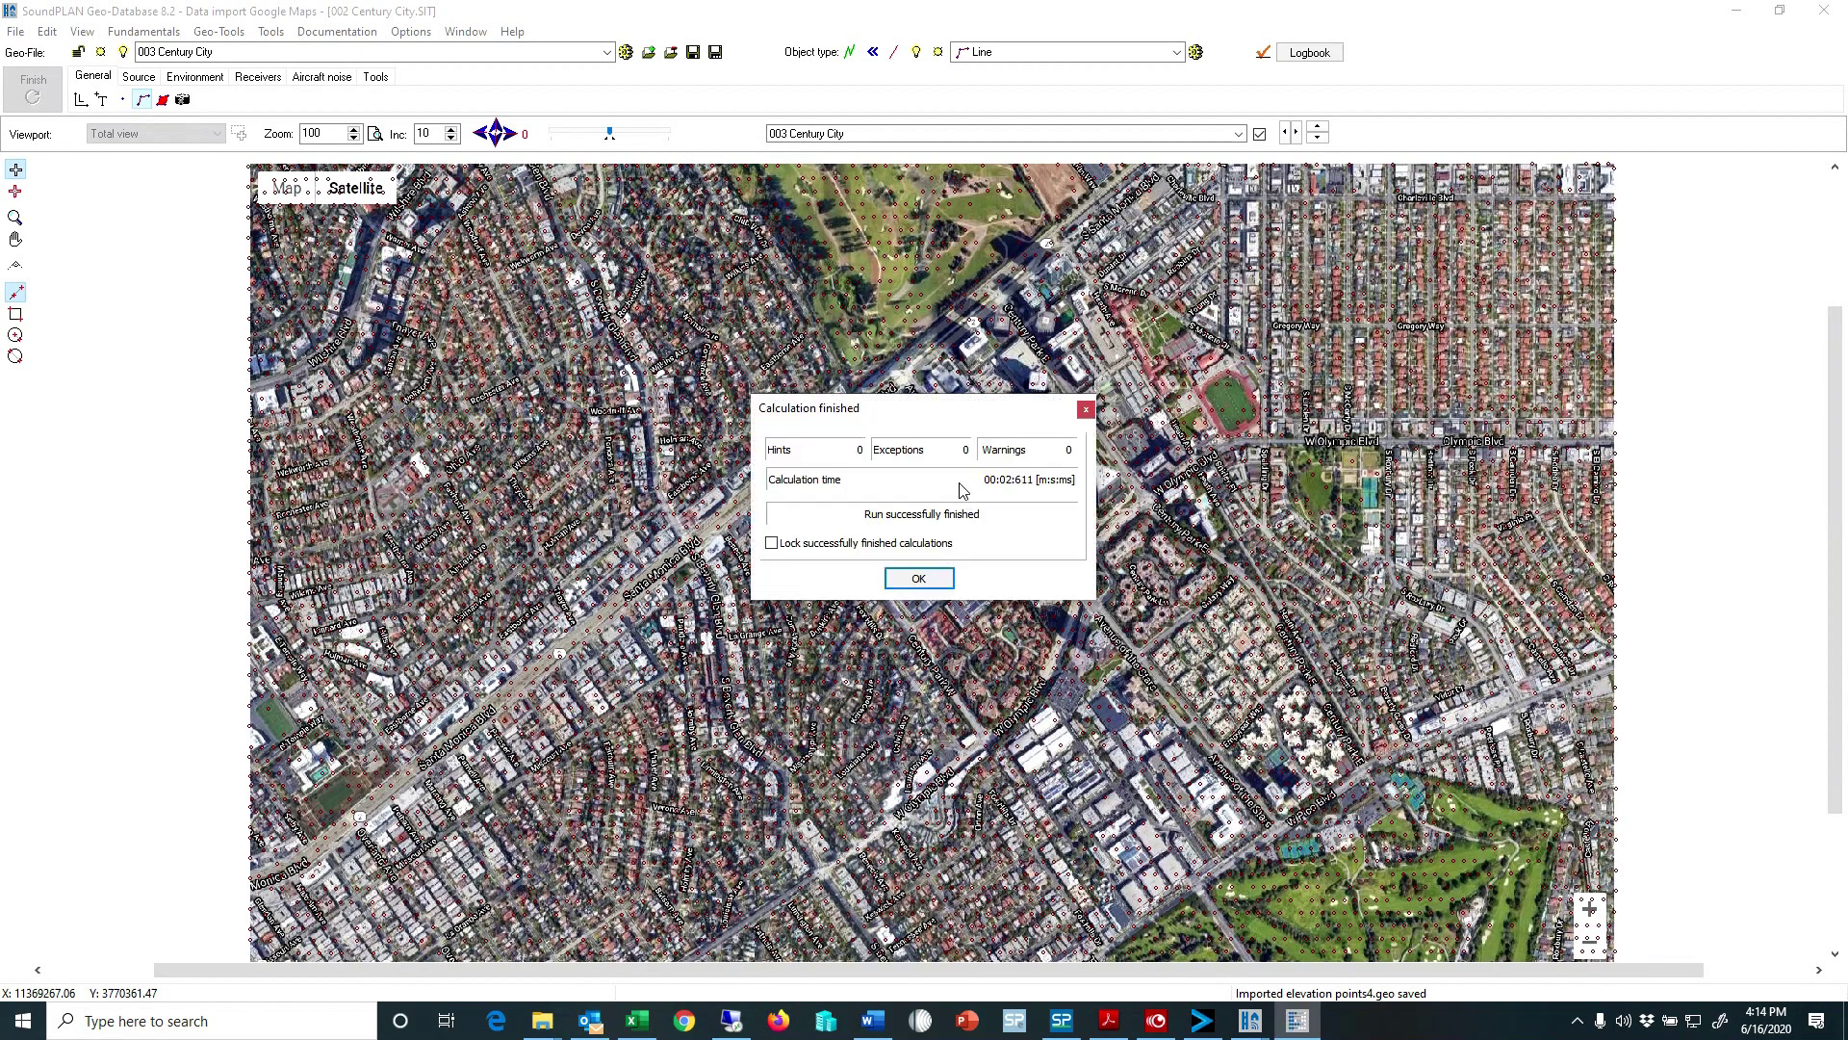
Acknowledge the finished calculation, inspect the DGM in the 3D Map view, then close it.
left_click(922, 576)
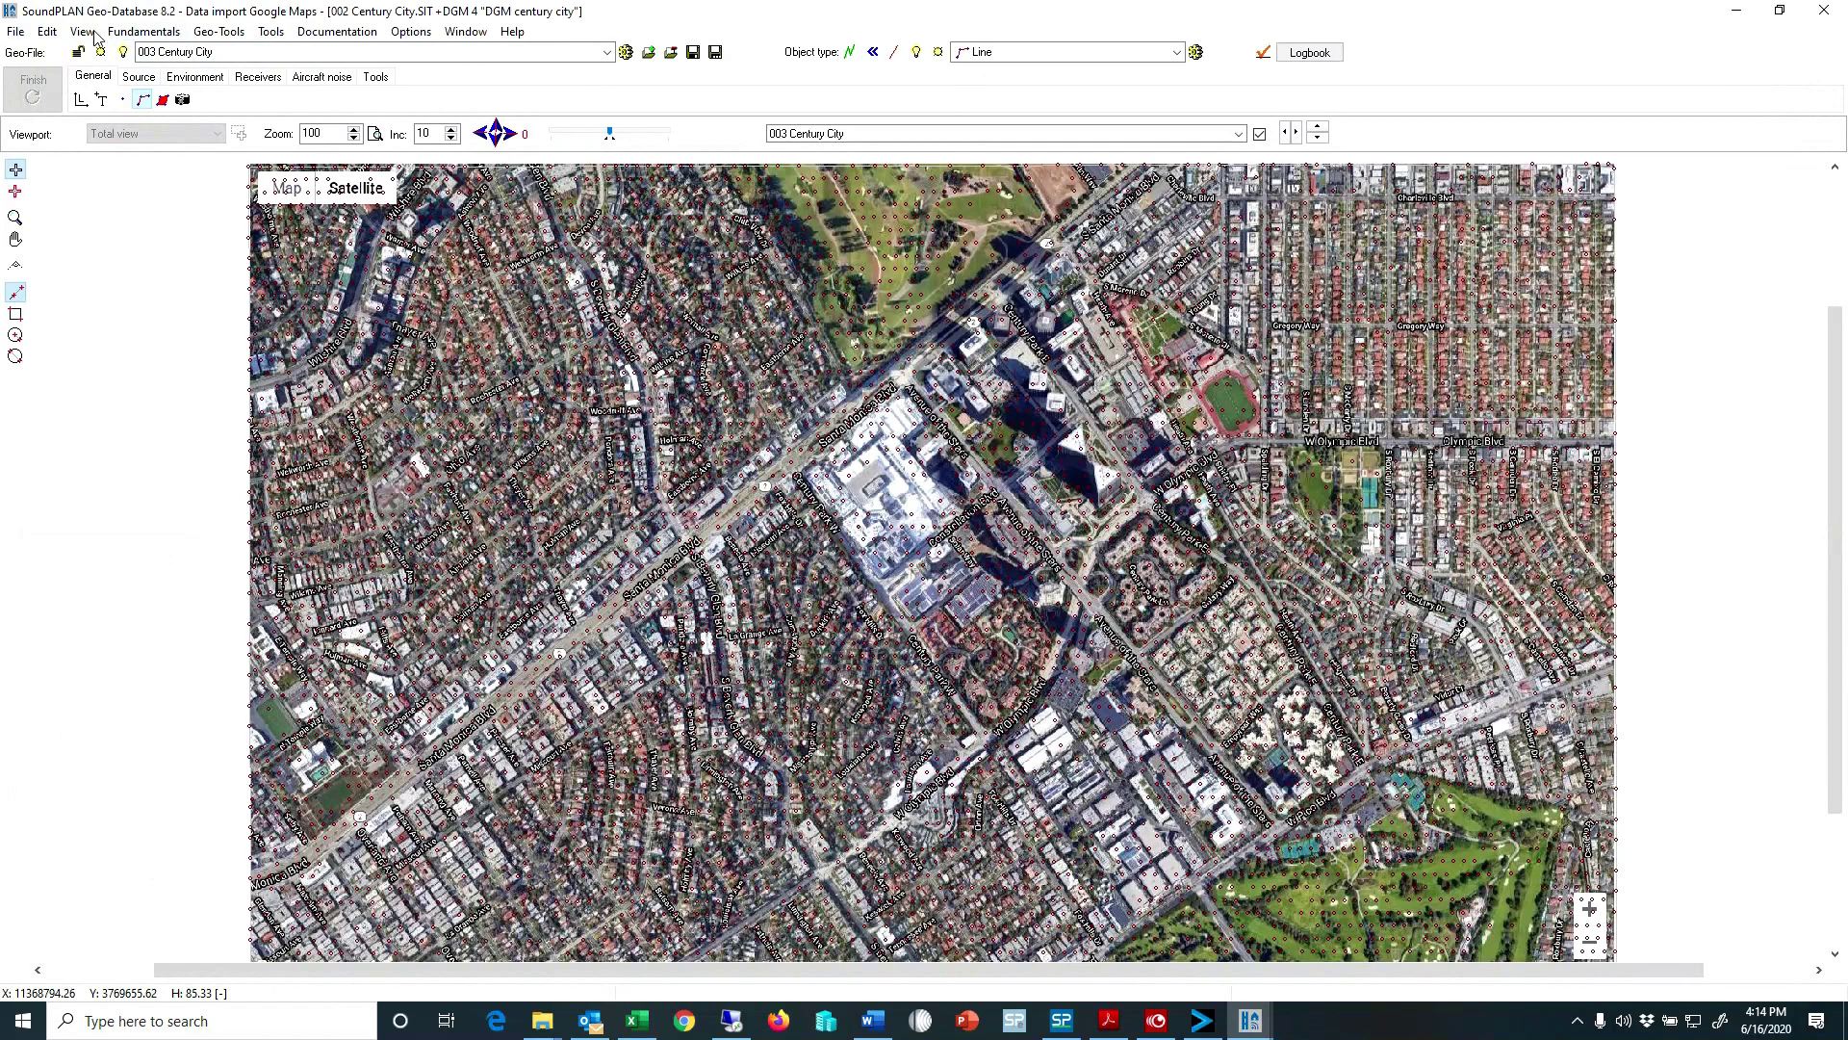
left_click(93, 29)
left_click(174, 261)
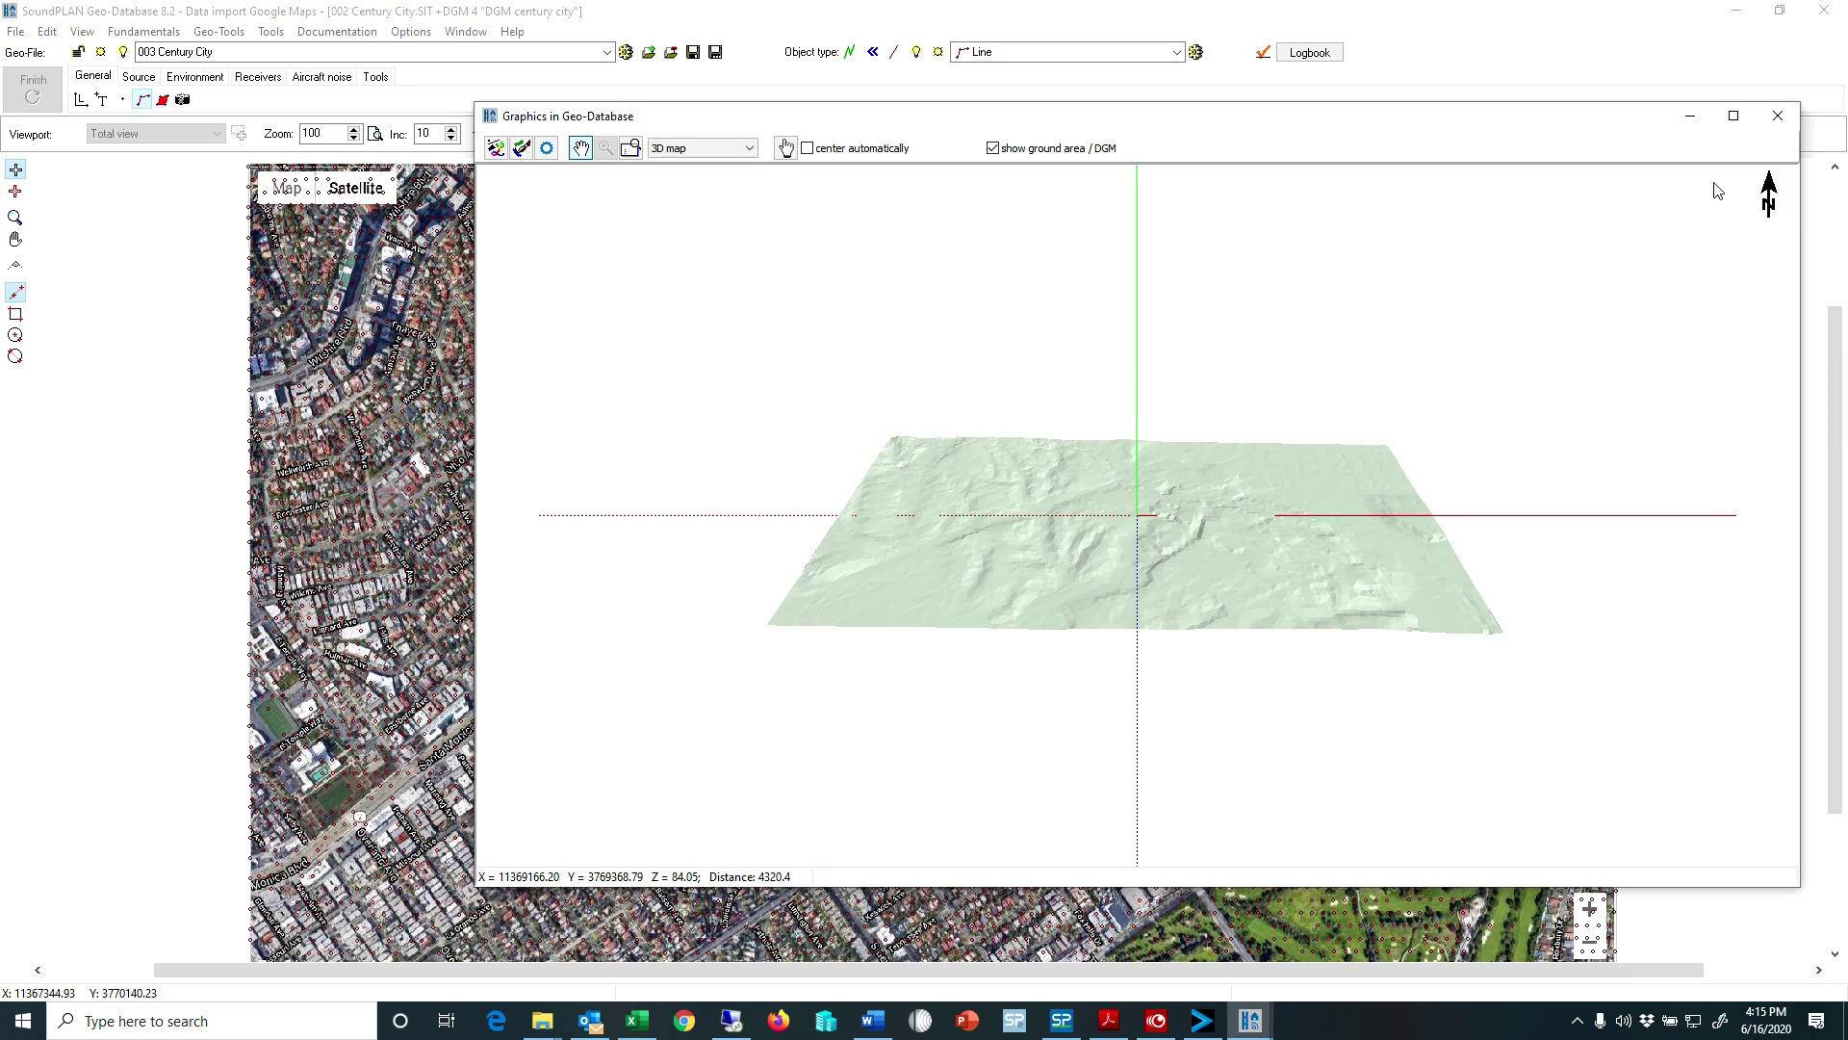
left_click(1777, 115)
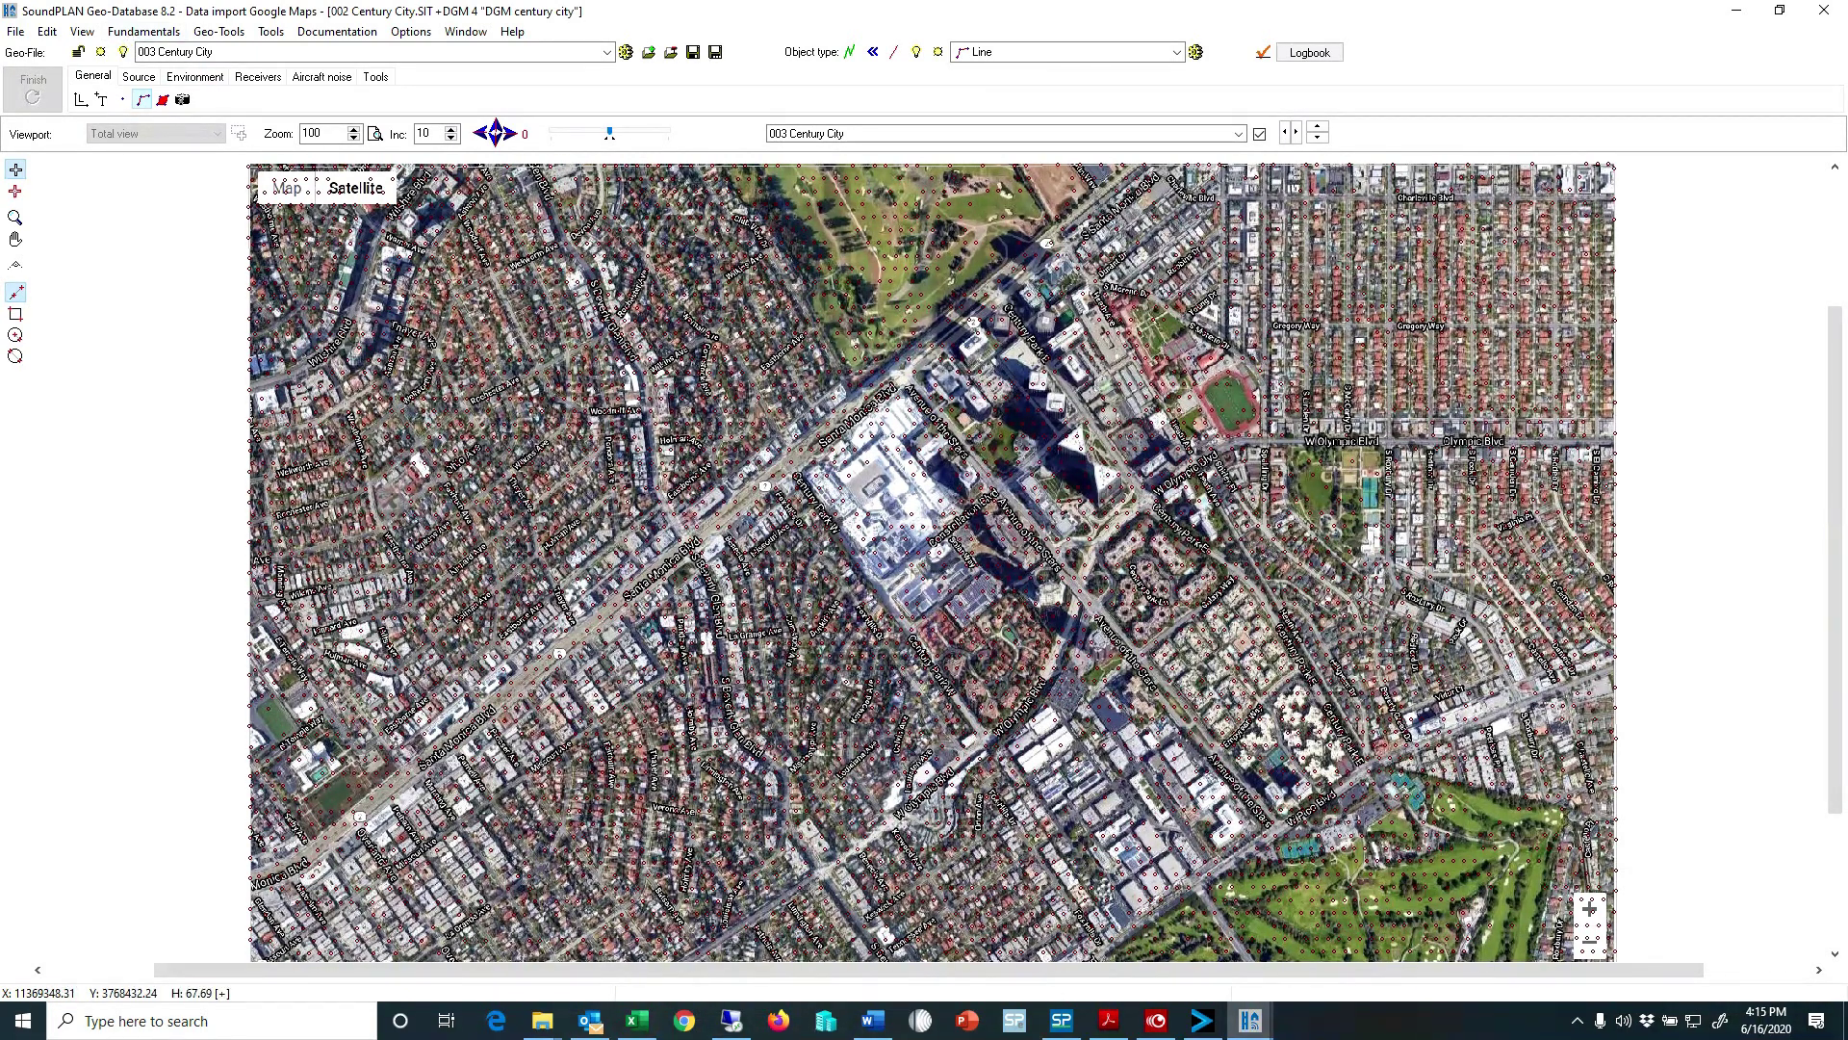
Bring the Online map services window forward and start the OpenStreetMap data import.
left_click(1249, 1020)
left_click(1320, 953)
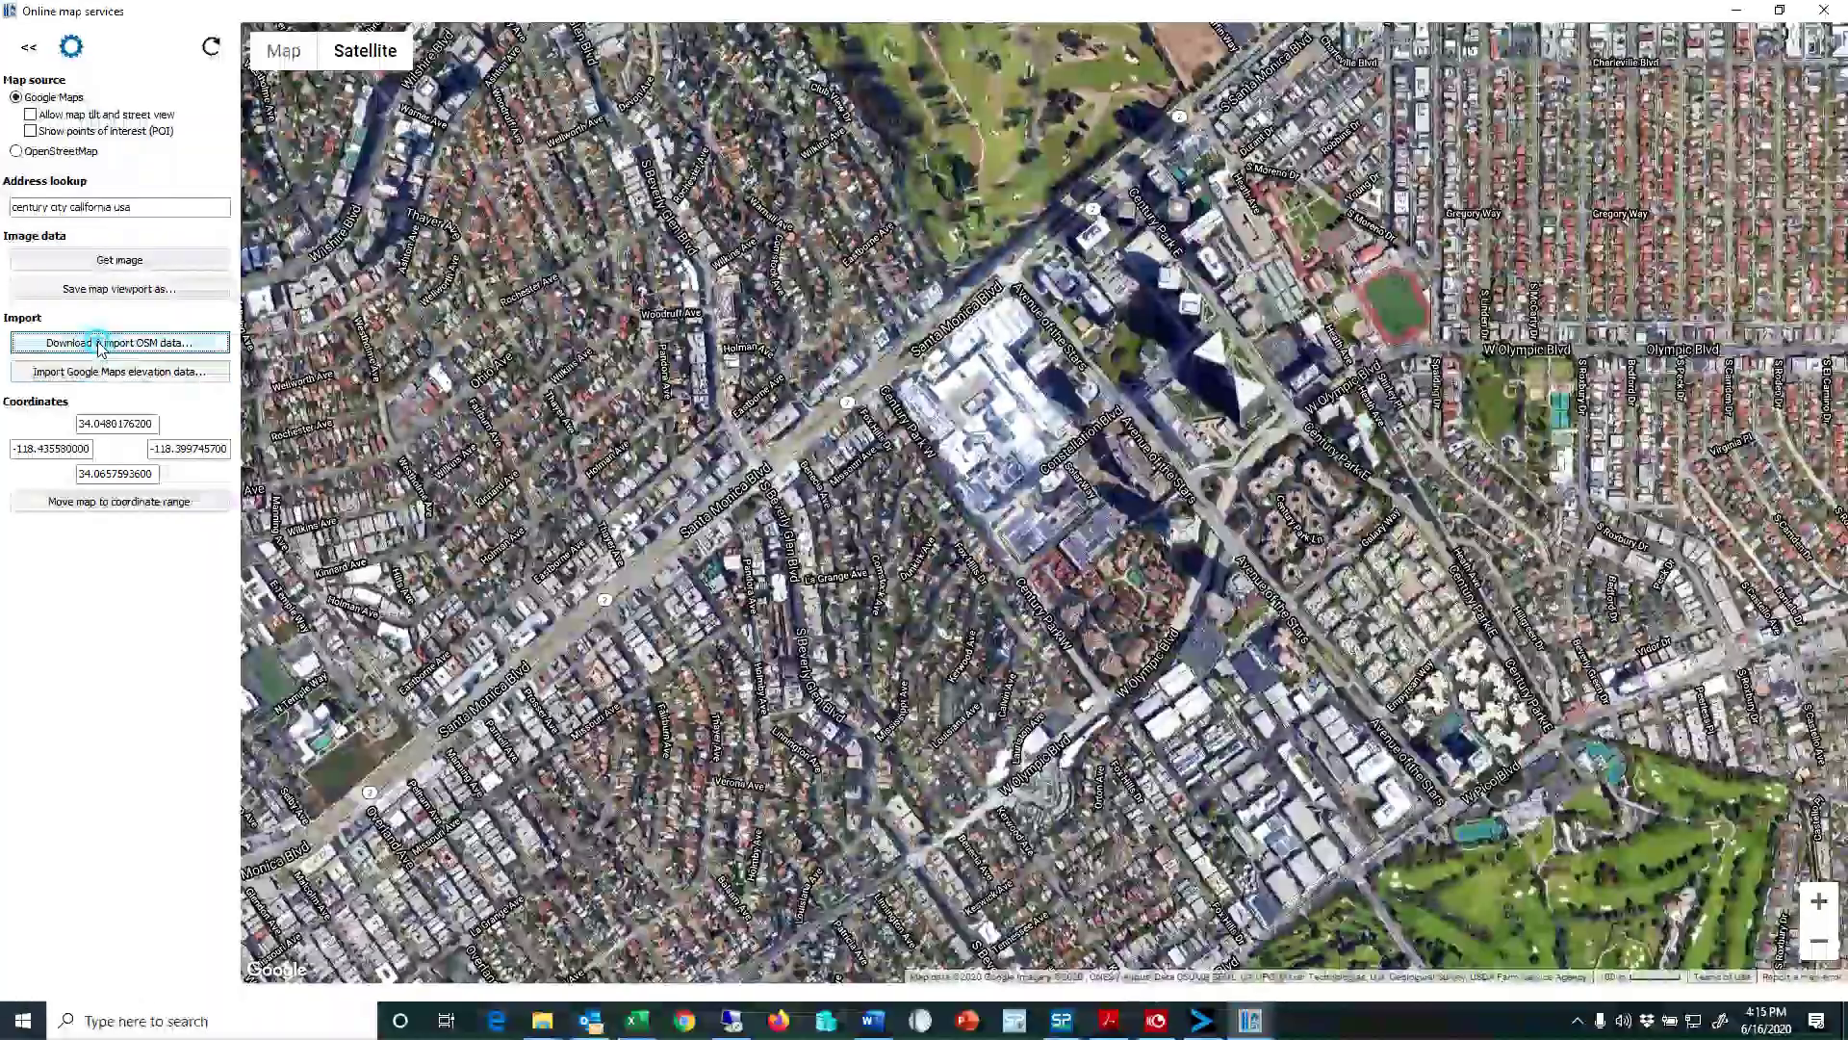
left_click(100, 344)
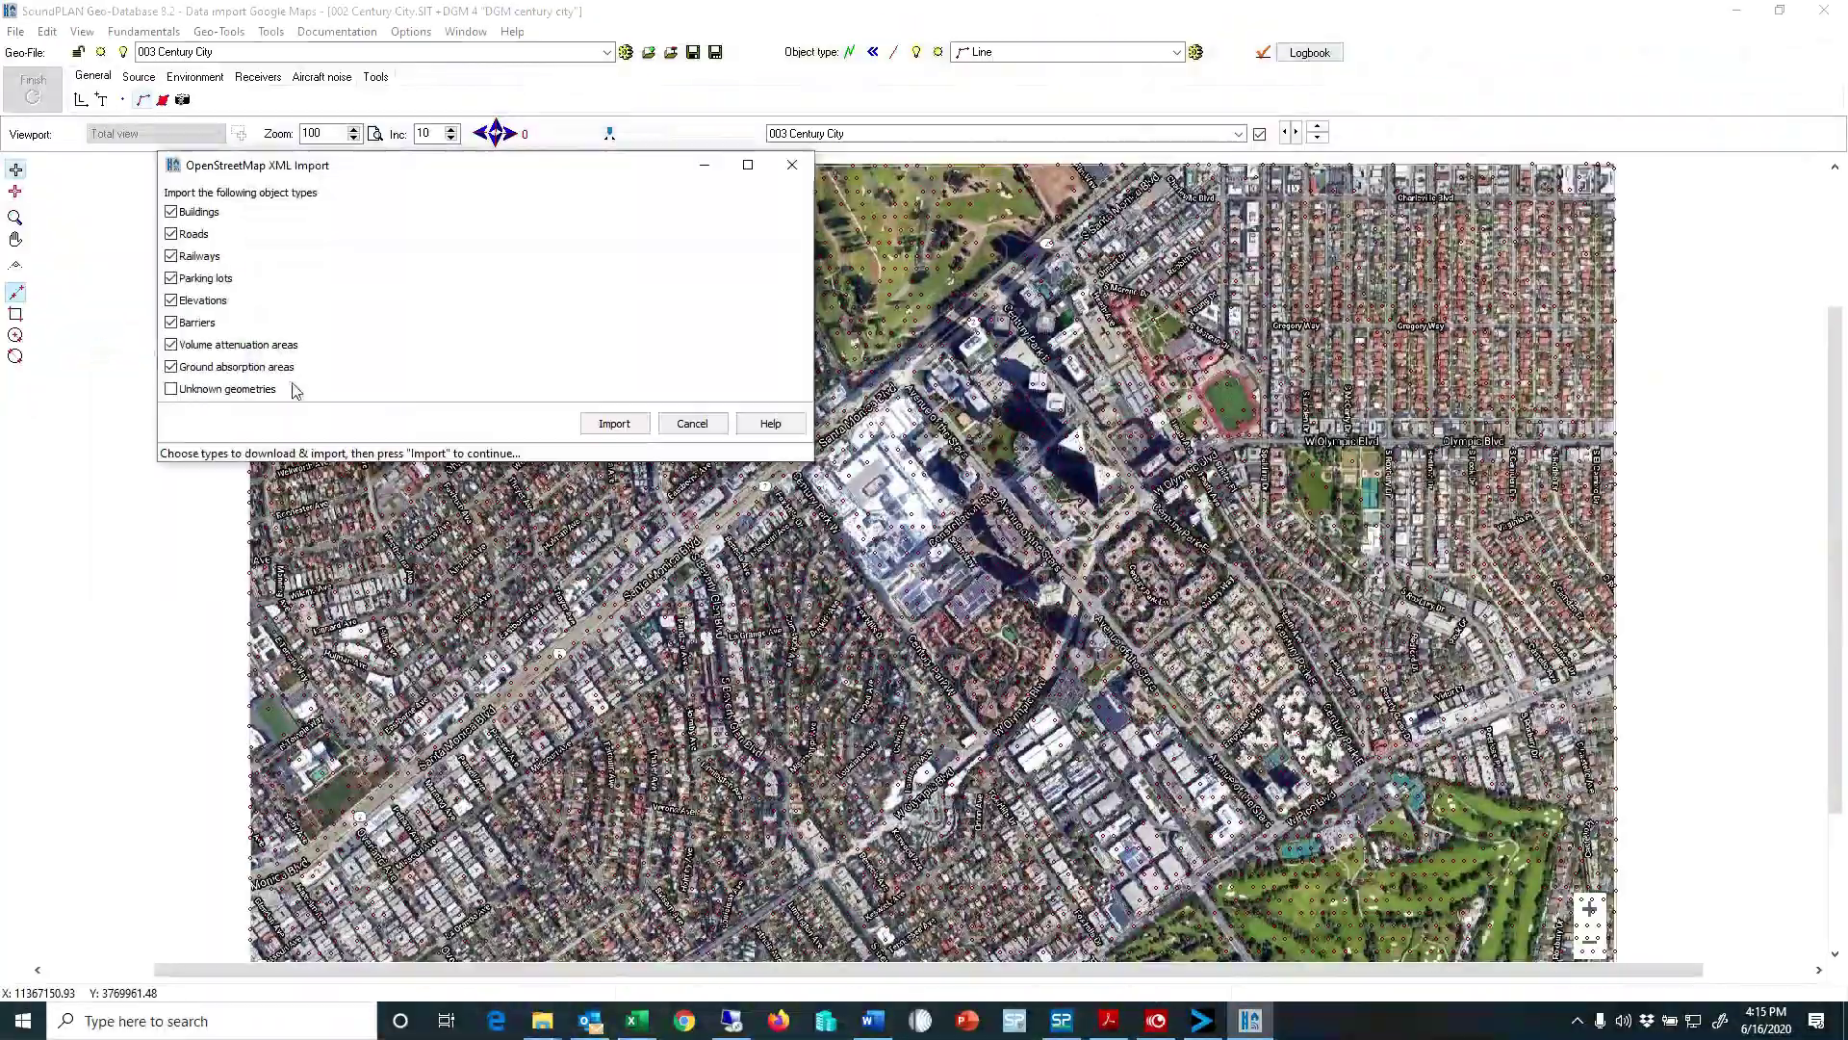
Import only OSM buildings and roads, excluding railways, parking lots, elevations, barriers and absorption areas.
left_click(170, 256)
left_click(170, 278)
left_click(171, 300)
left_click(170, 323)
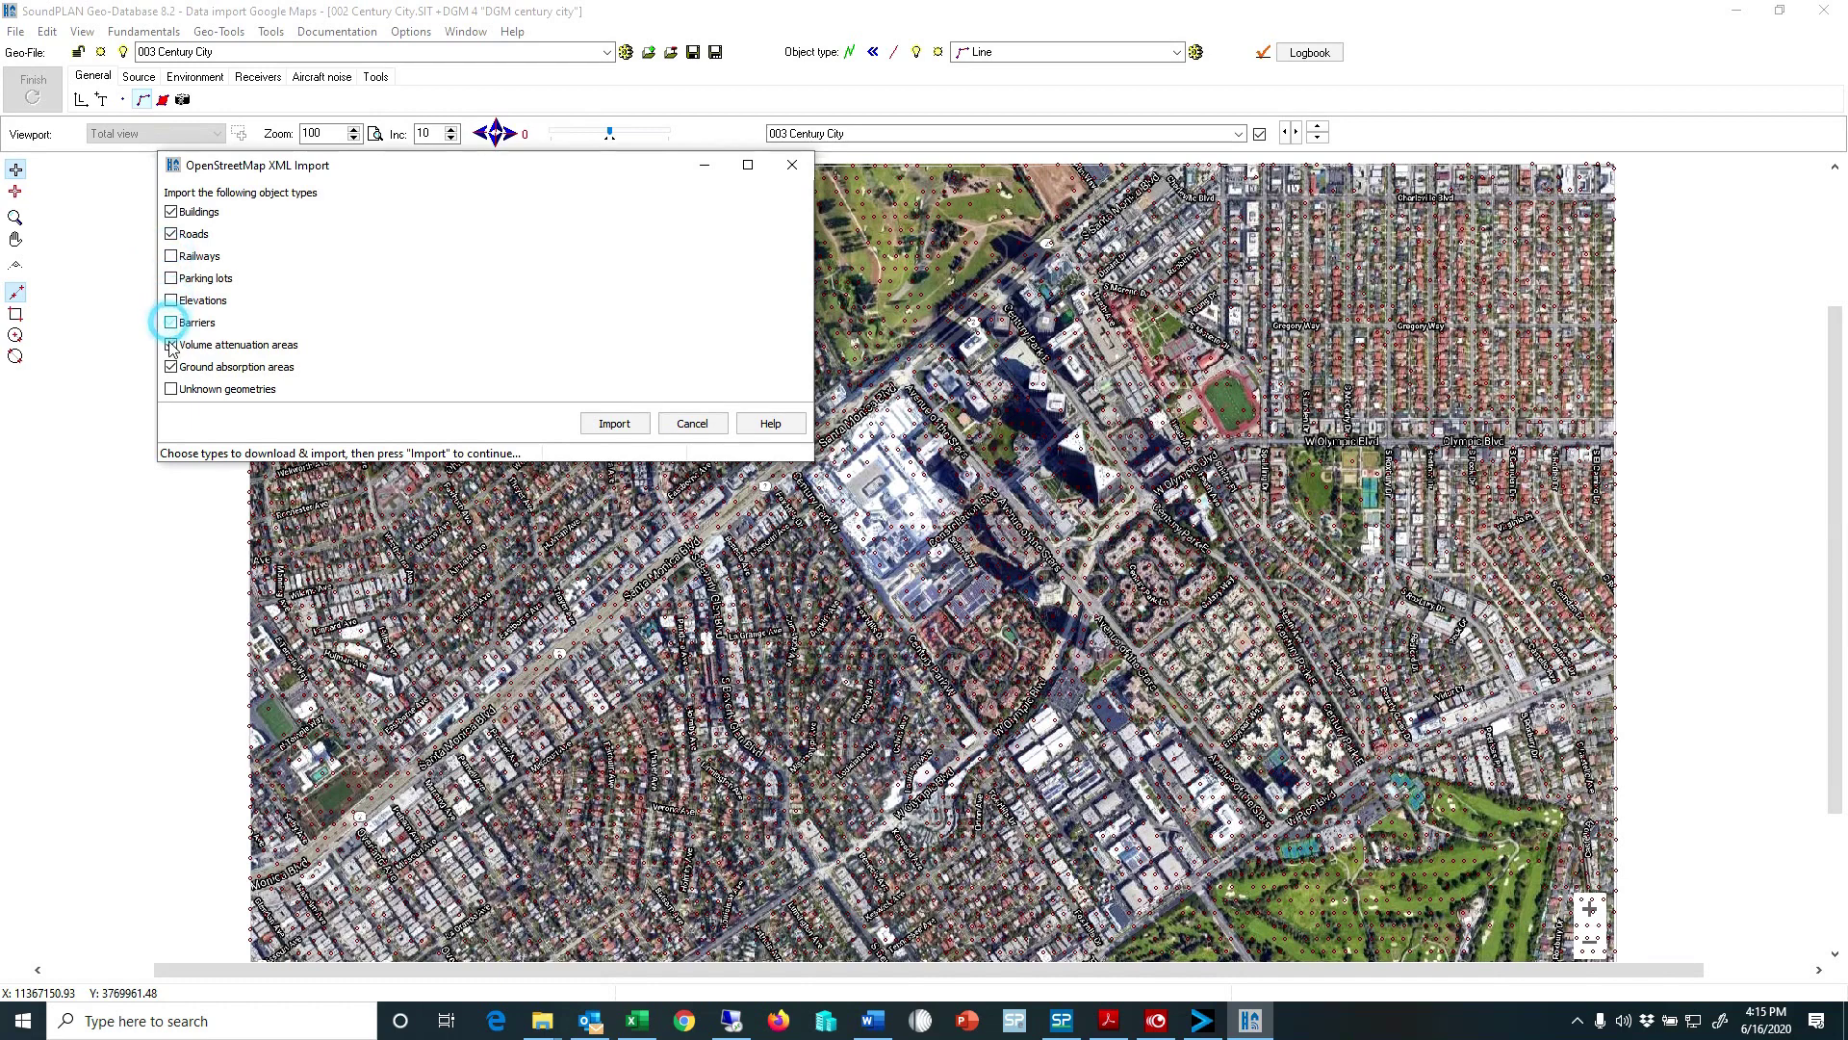
left_click(171, 344)
left_click(170, 366)
left_click(614, 425)
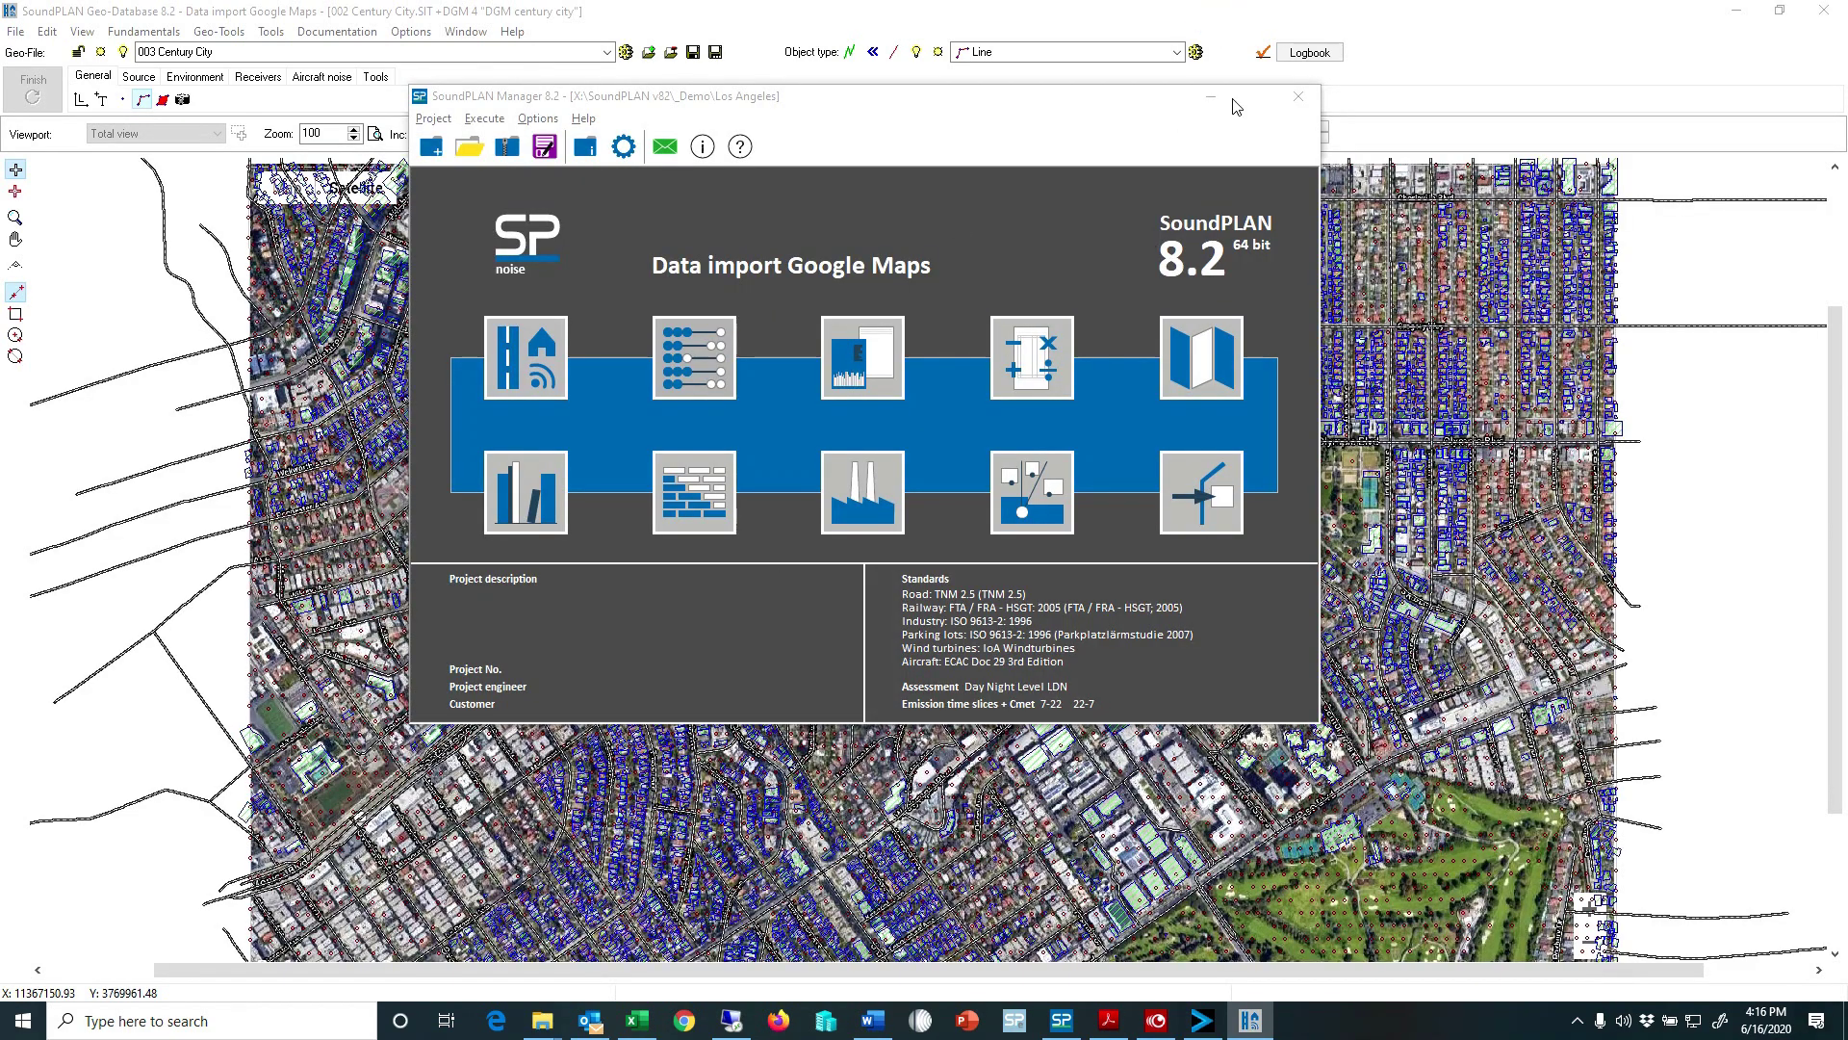
left_click(1217, 97)
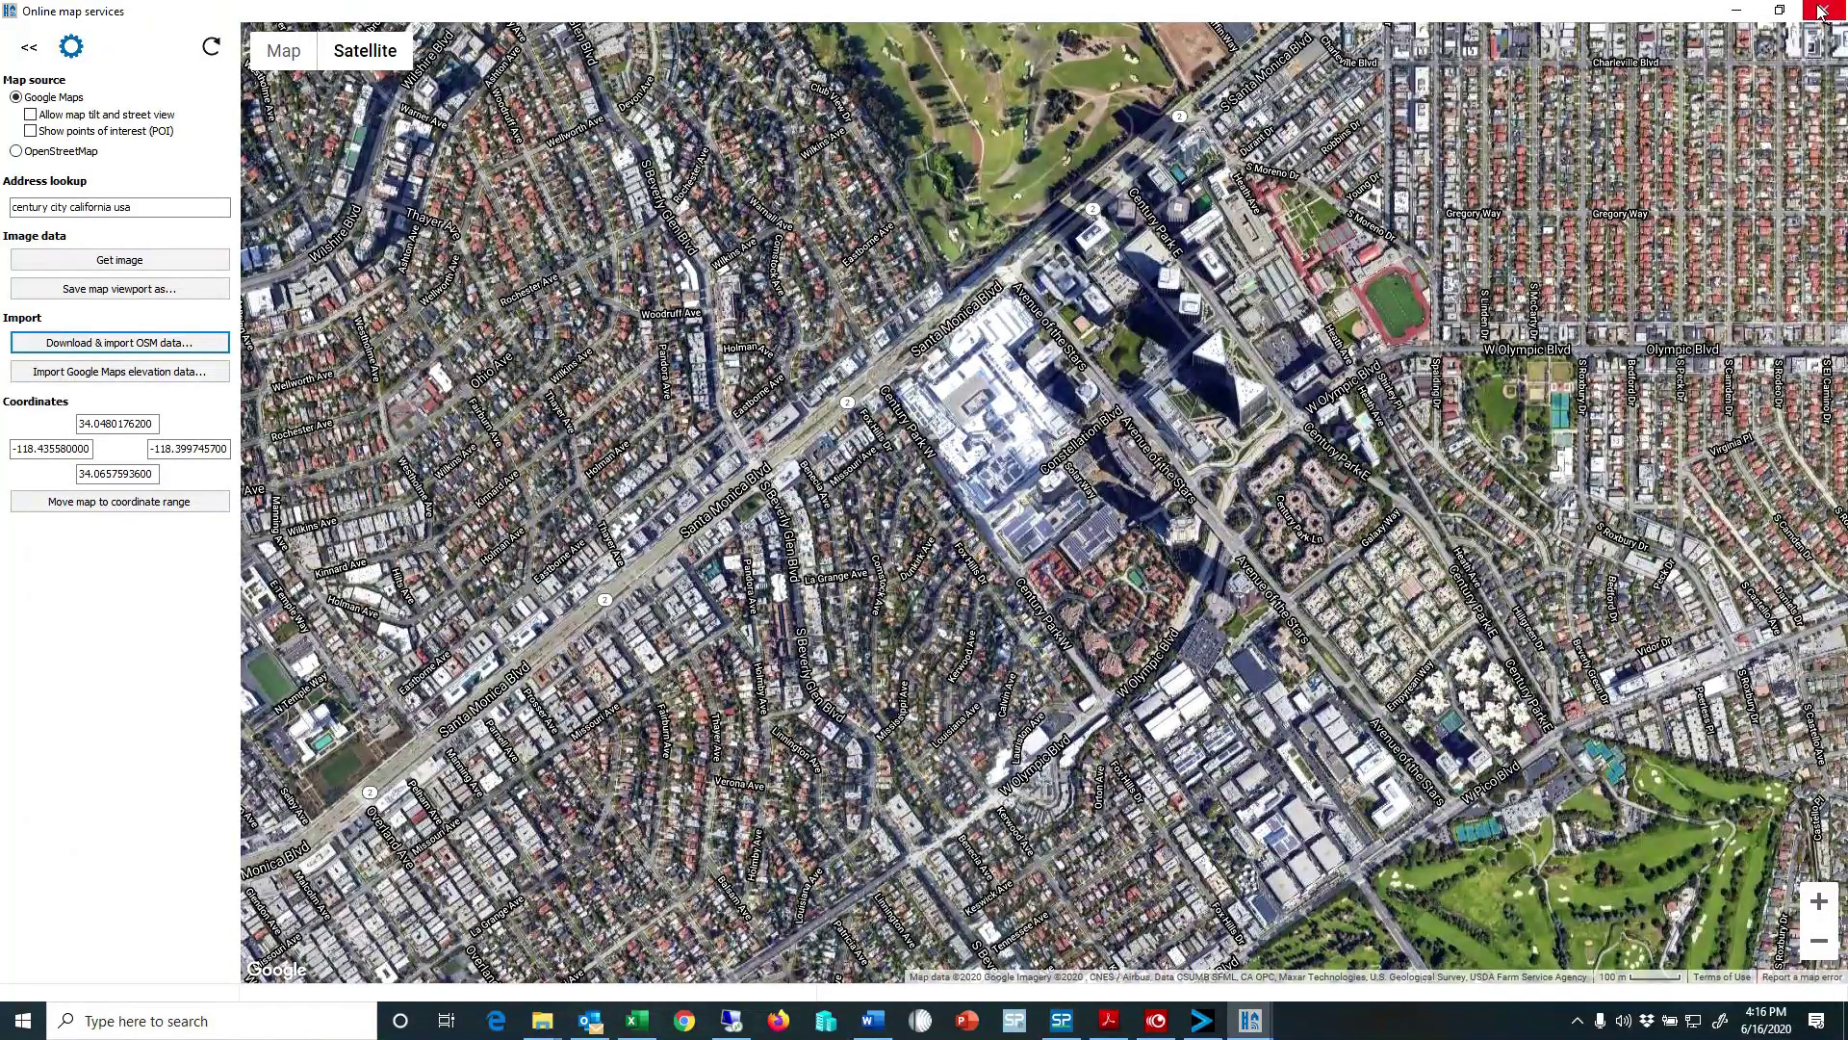
left_click(1736, 11)
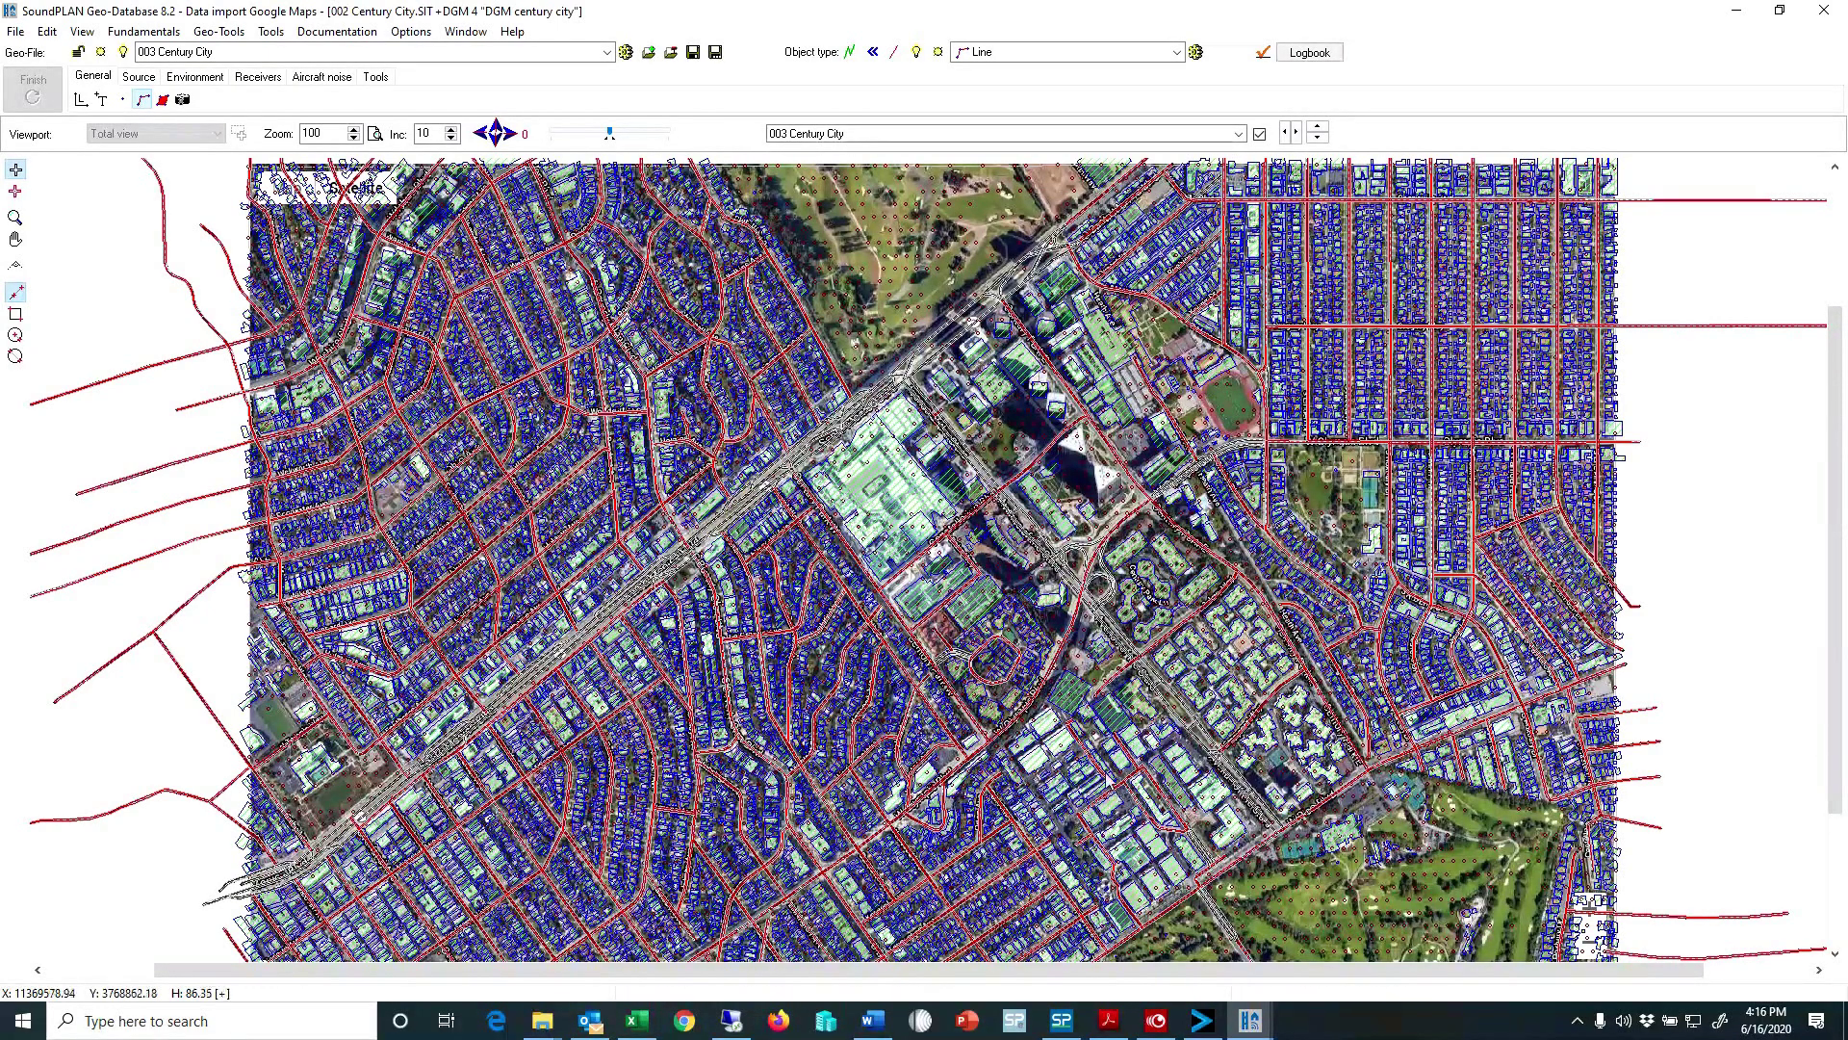
Check the imported roads and buildings in the 3D map by tilting the view, then close it.
left_click(82, 31)
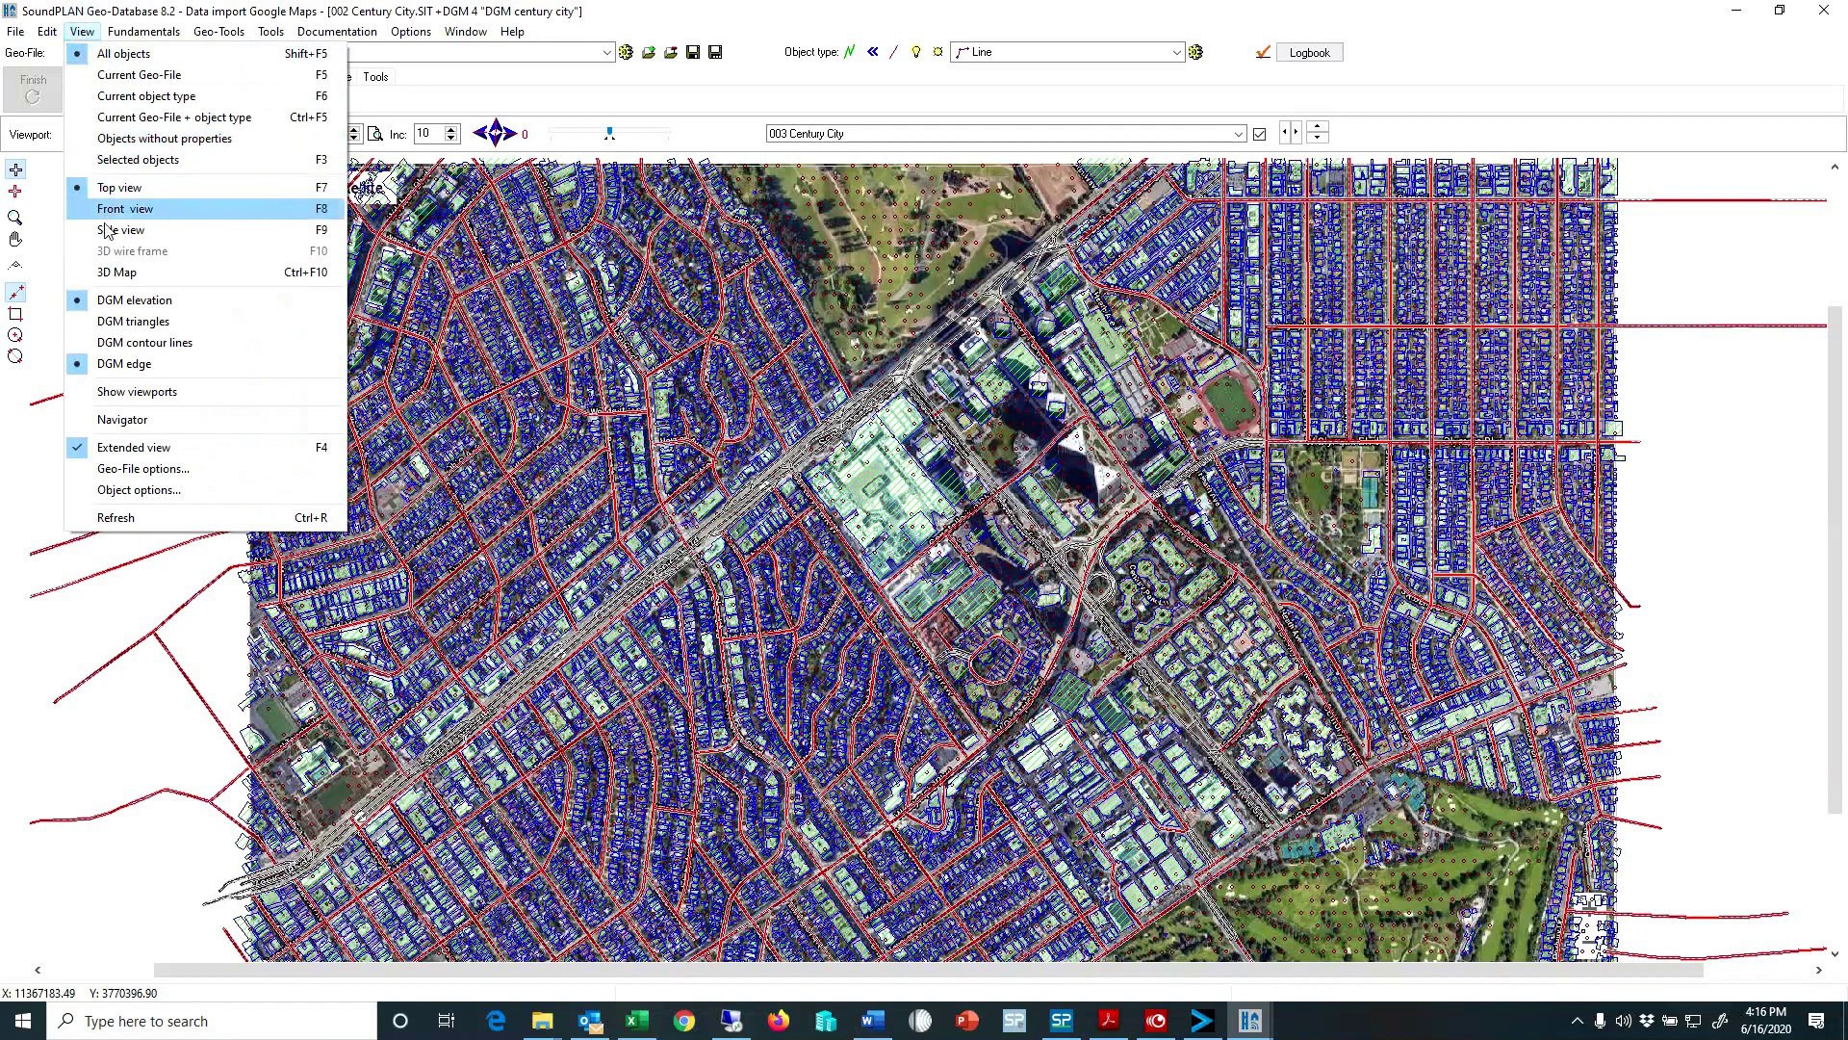
left_click(116, 273)
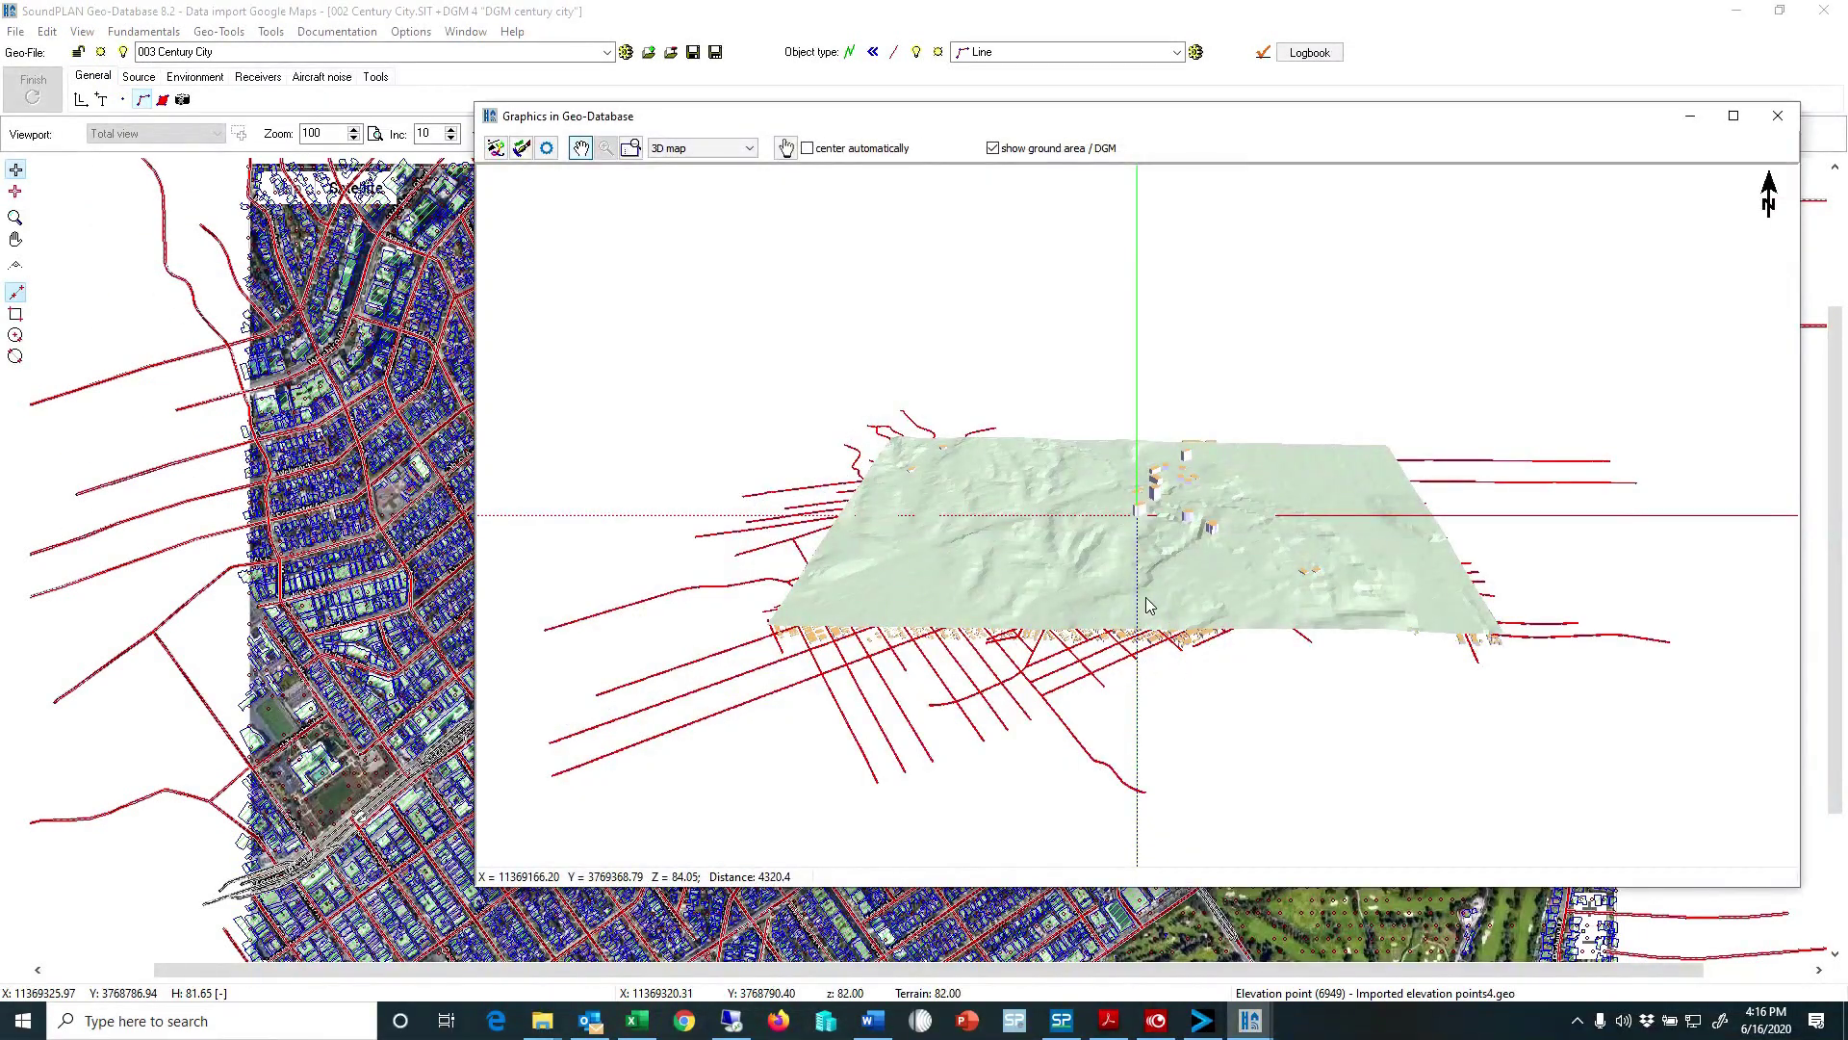
left_click_drag(1019, 695, 1023, 642)
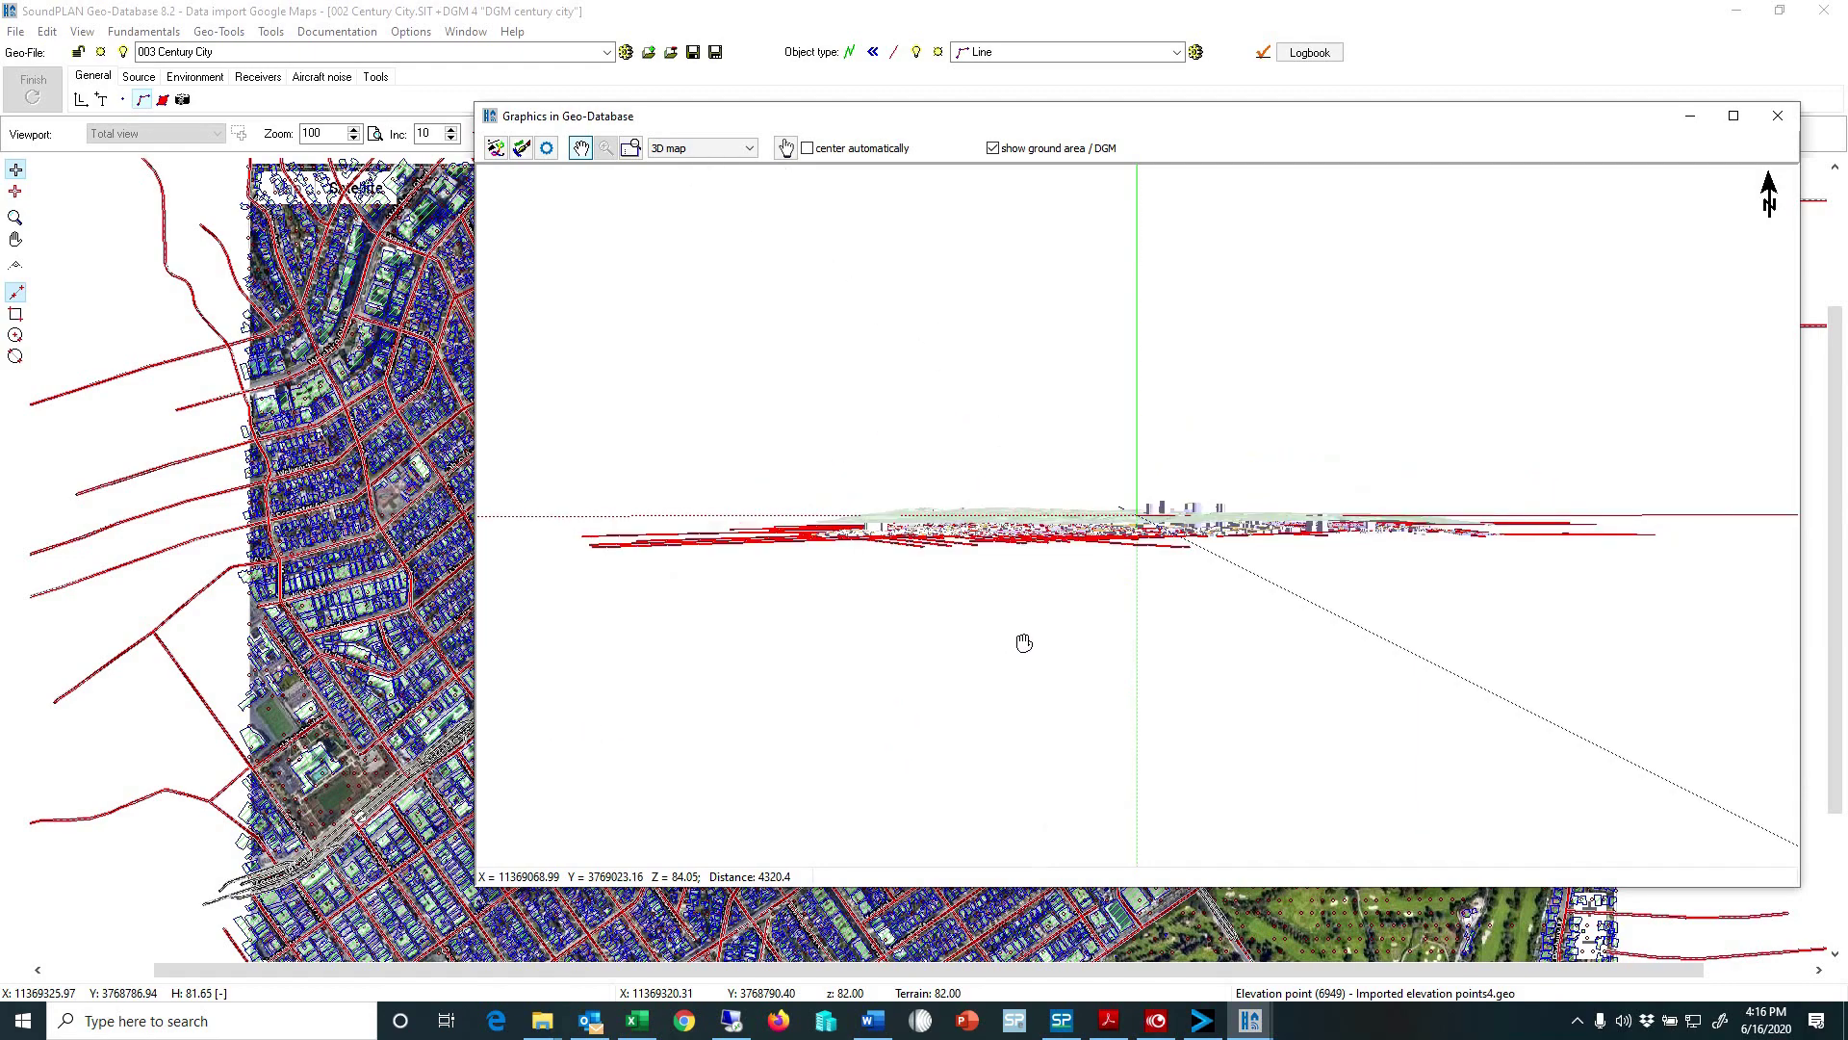
left_click(1767, 113)
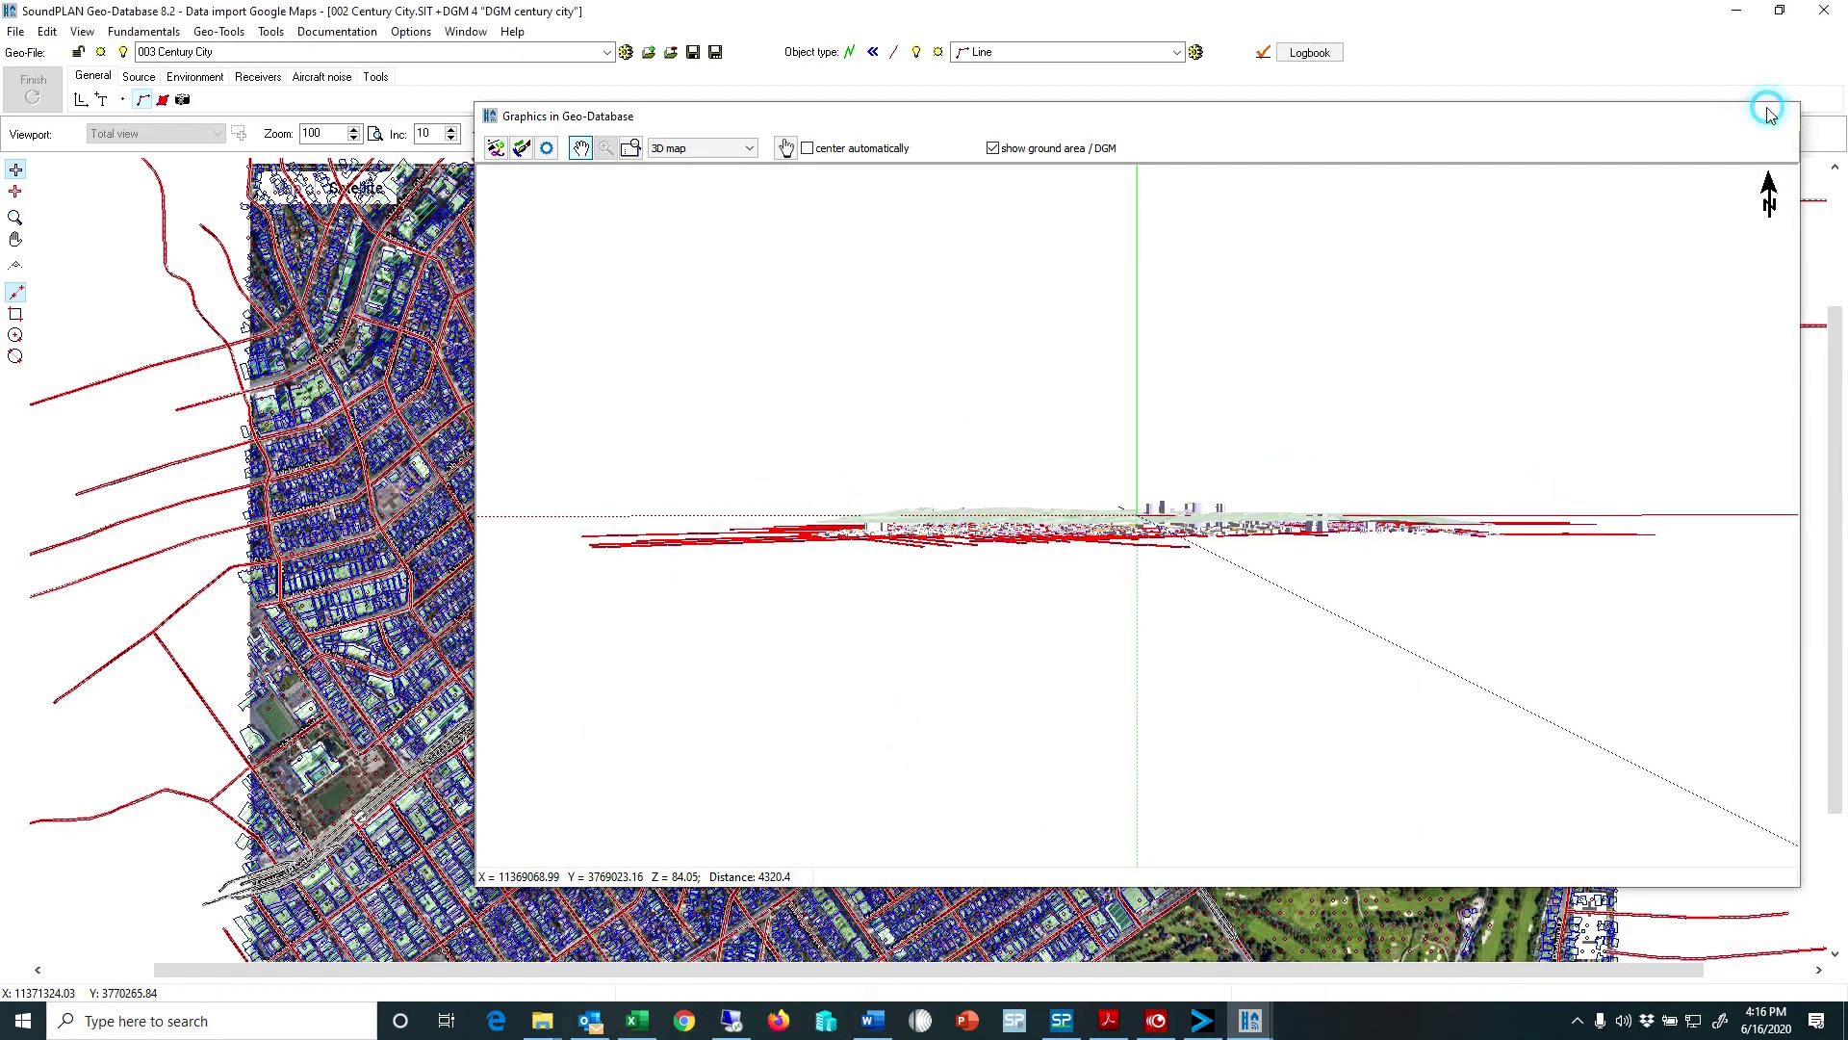
Show only the current object type and make Building on the Environment tab current.
left_click(82, 31)
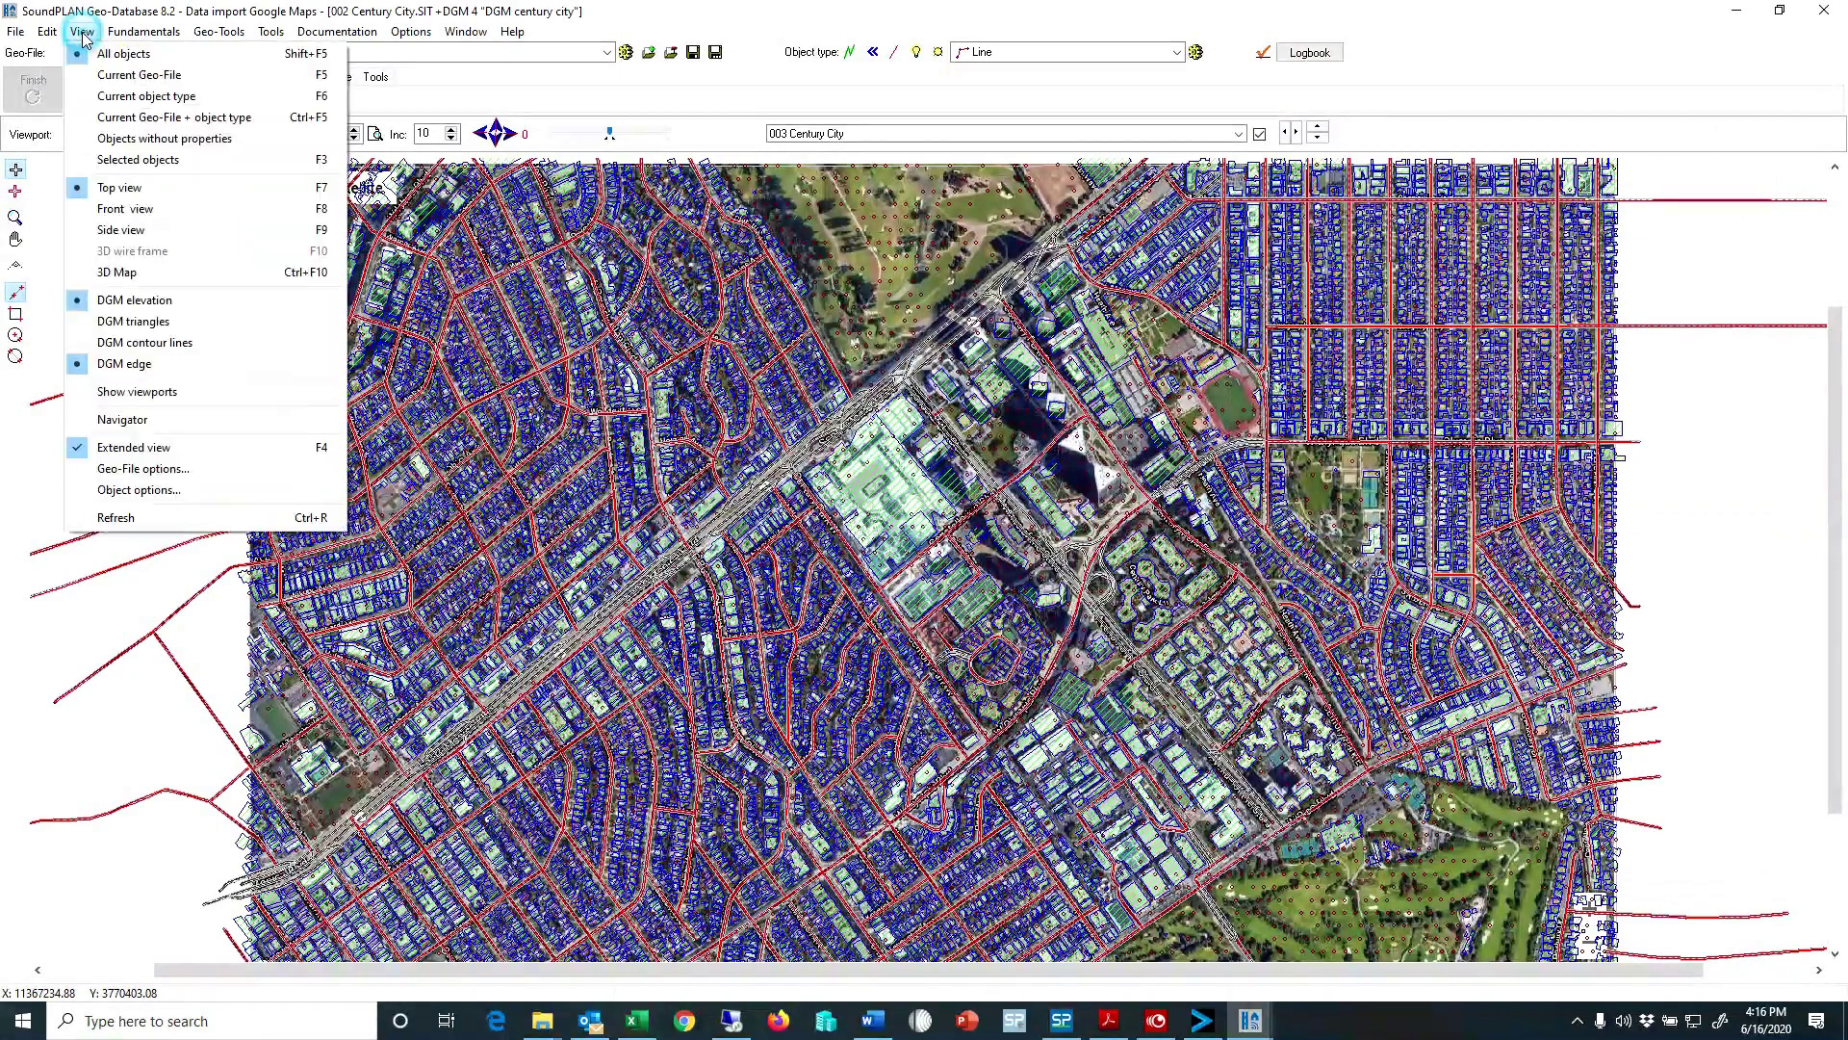
left_click(159, 97)
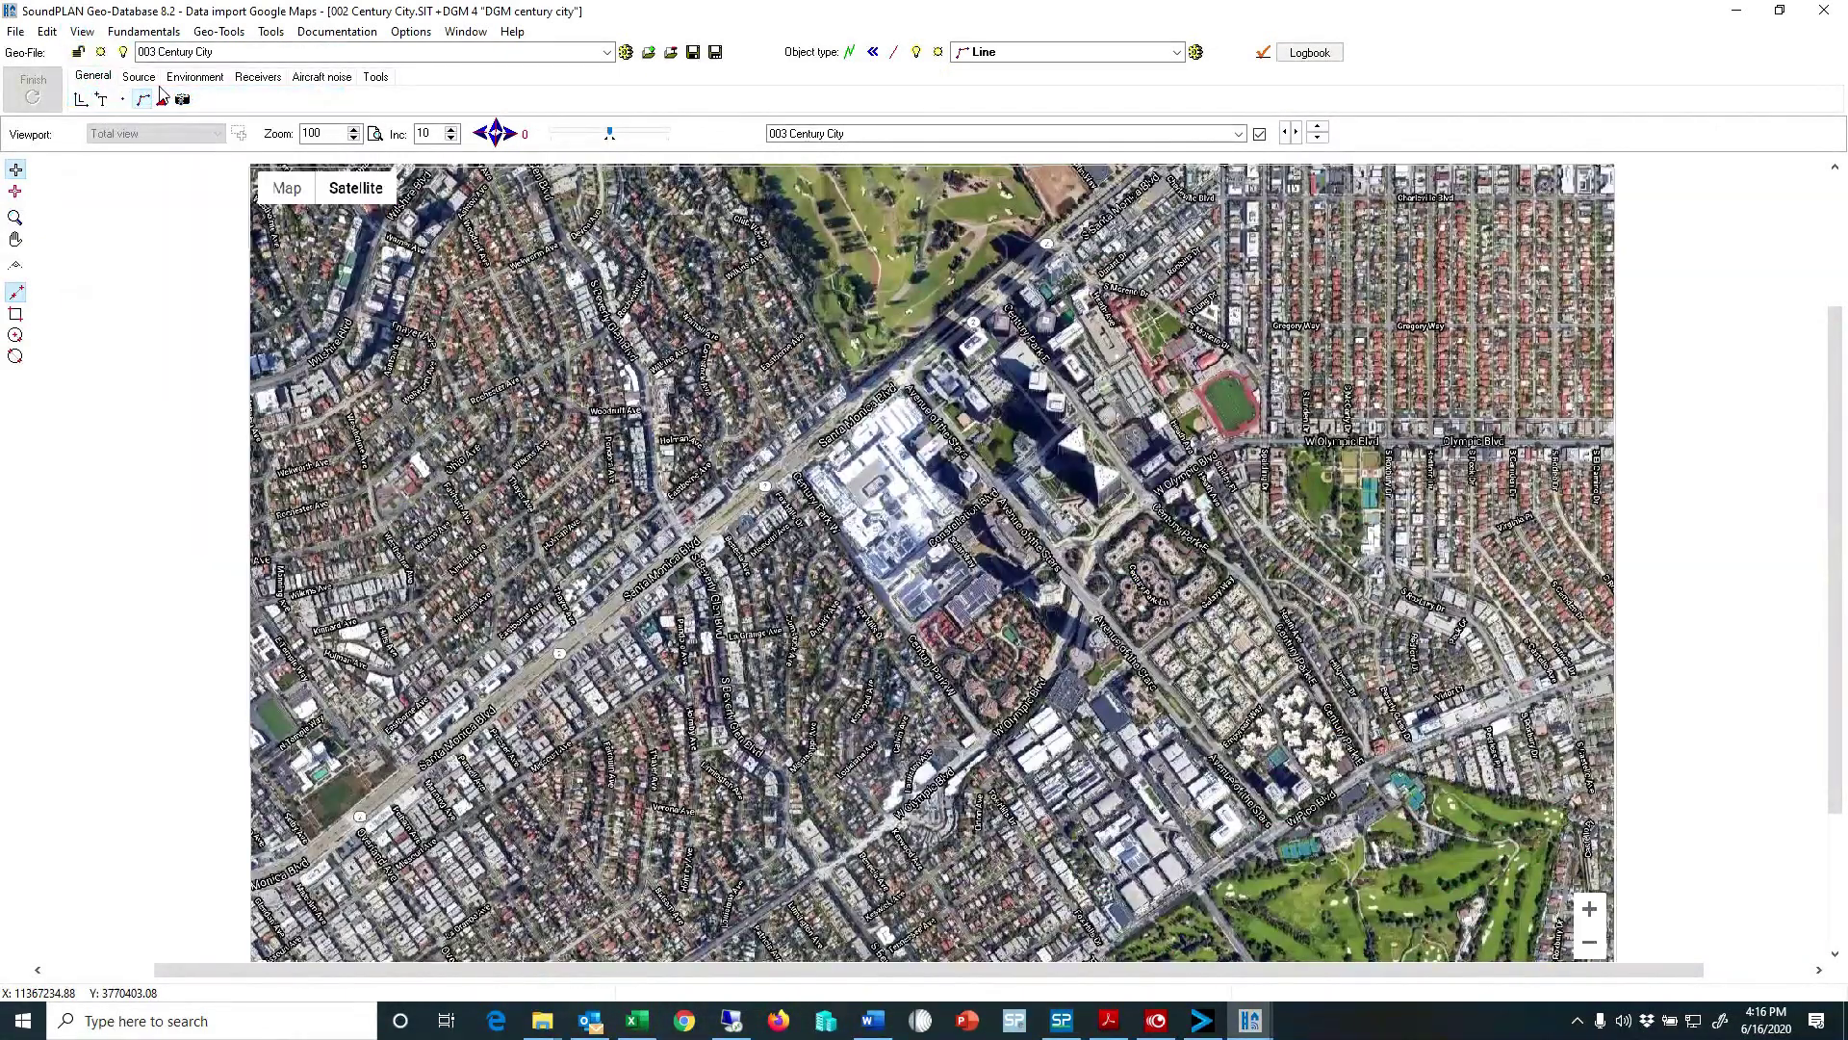
left_click(195, 76)
left_click(203, 99)
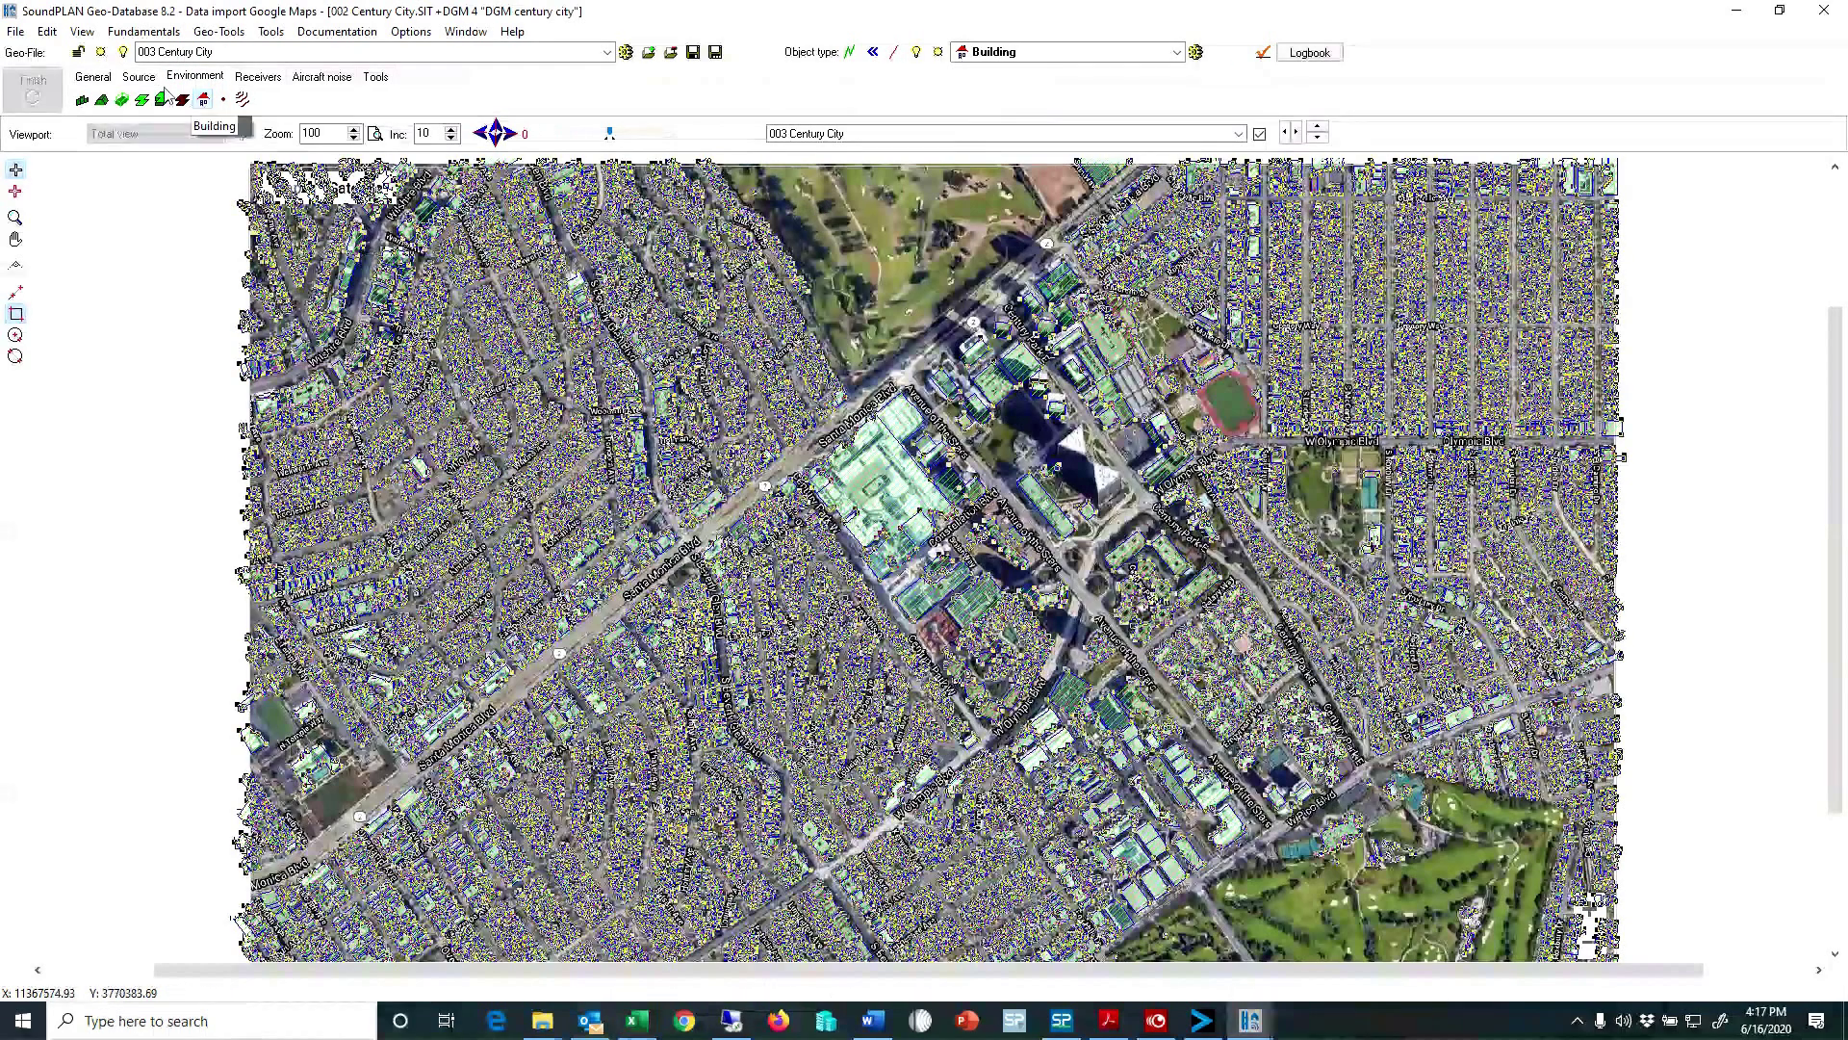
Set the buildings onto the DGM using maximum terrain height.
left_click(46, 31)
left_click(193, 563)
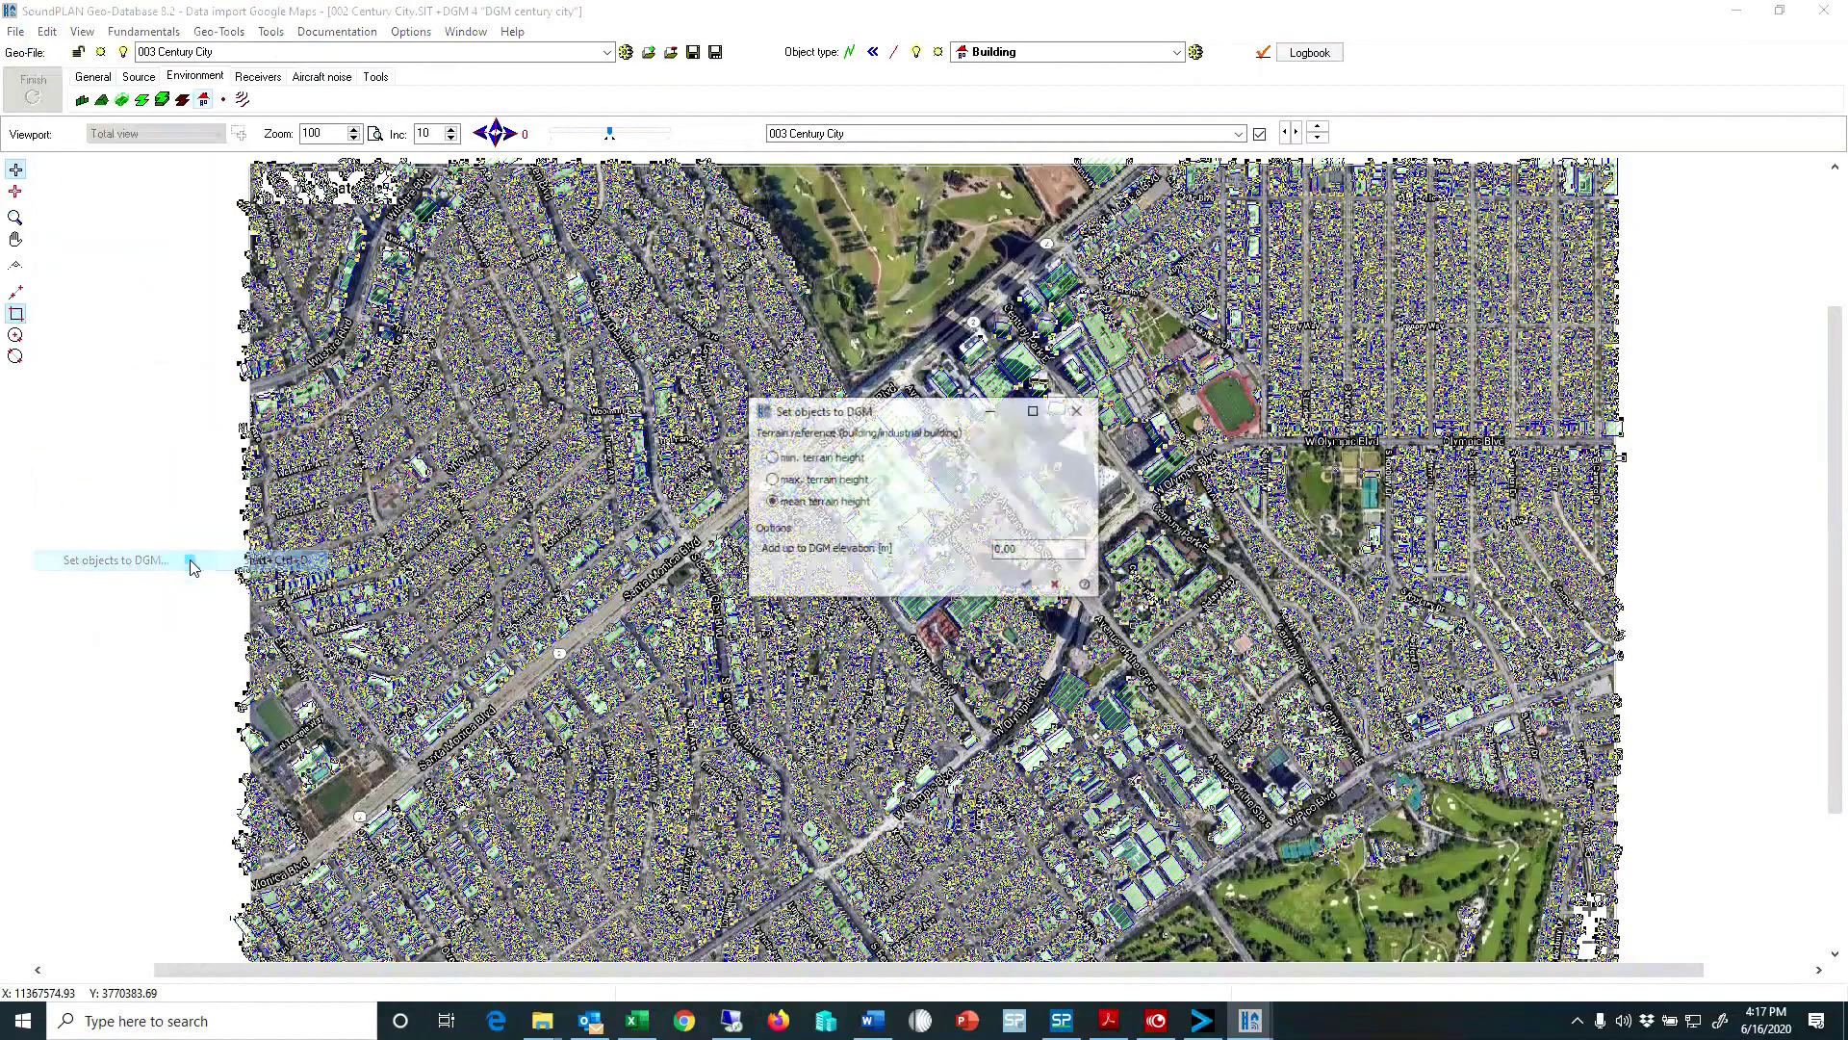
left_click(814, 478)
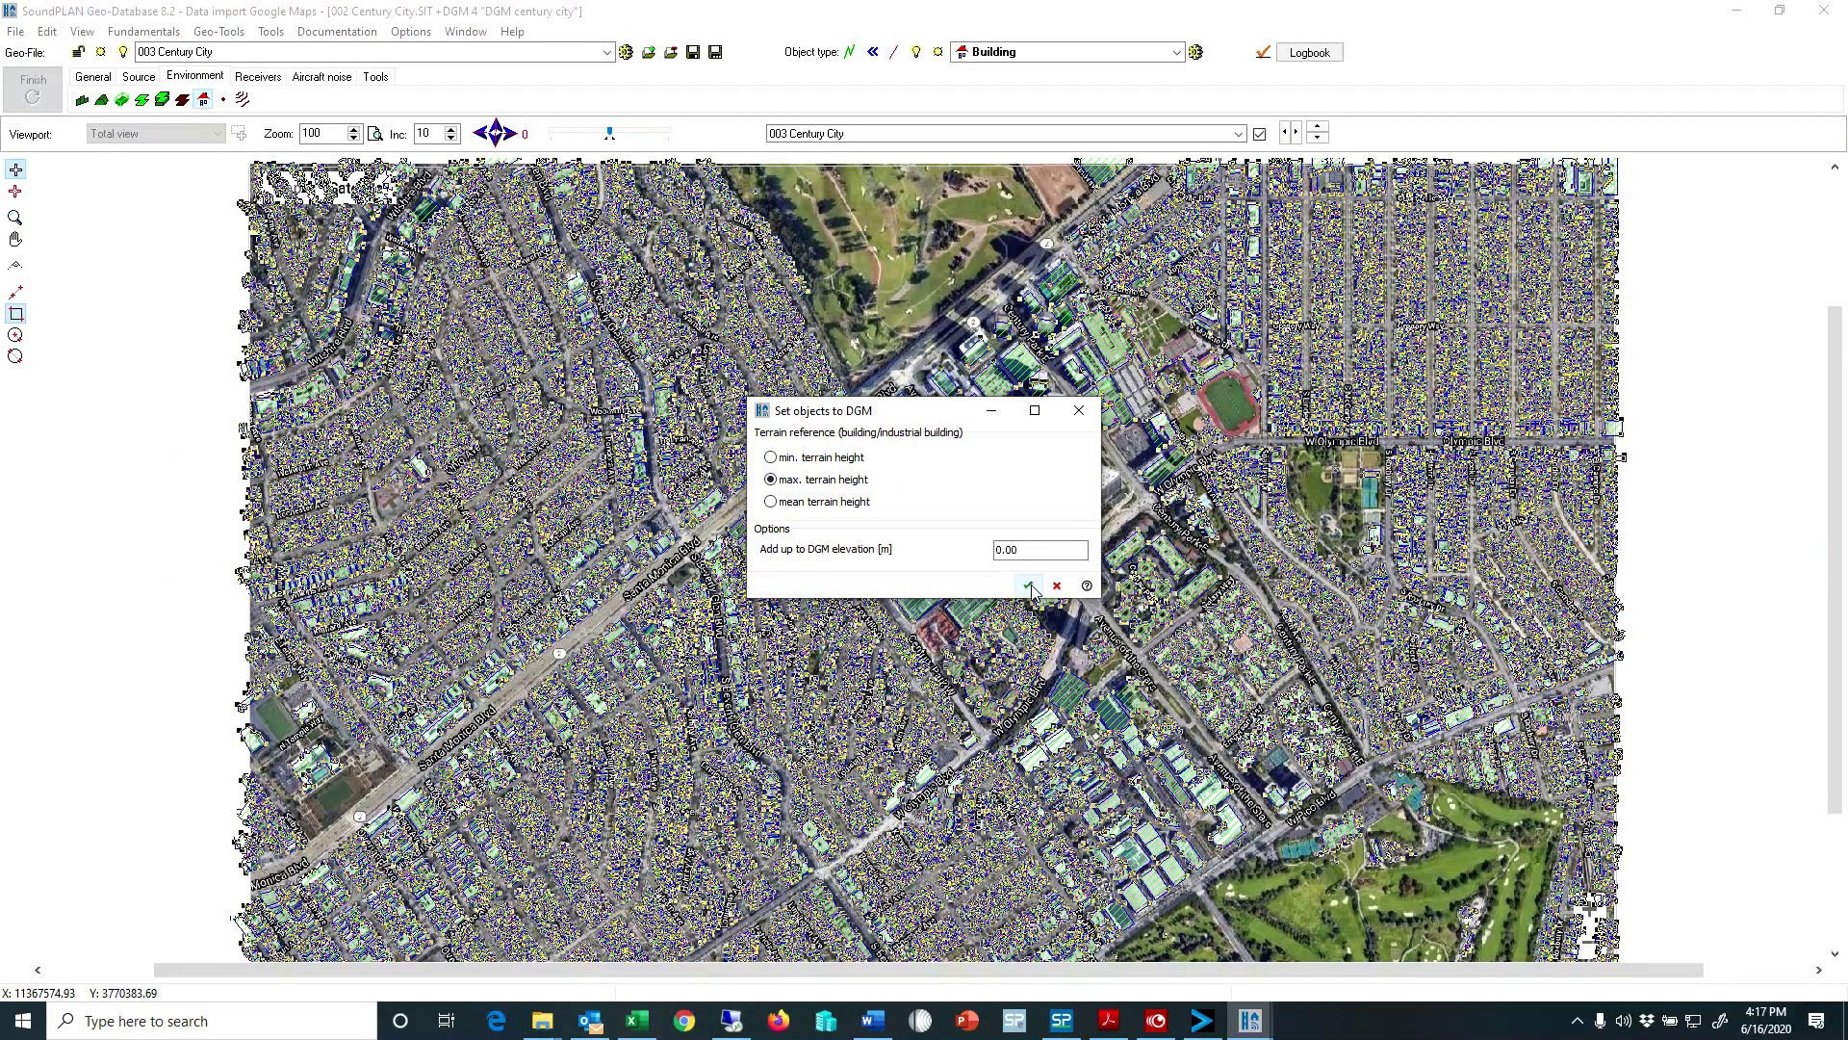
left_click(1030, 586)
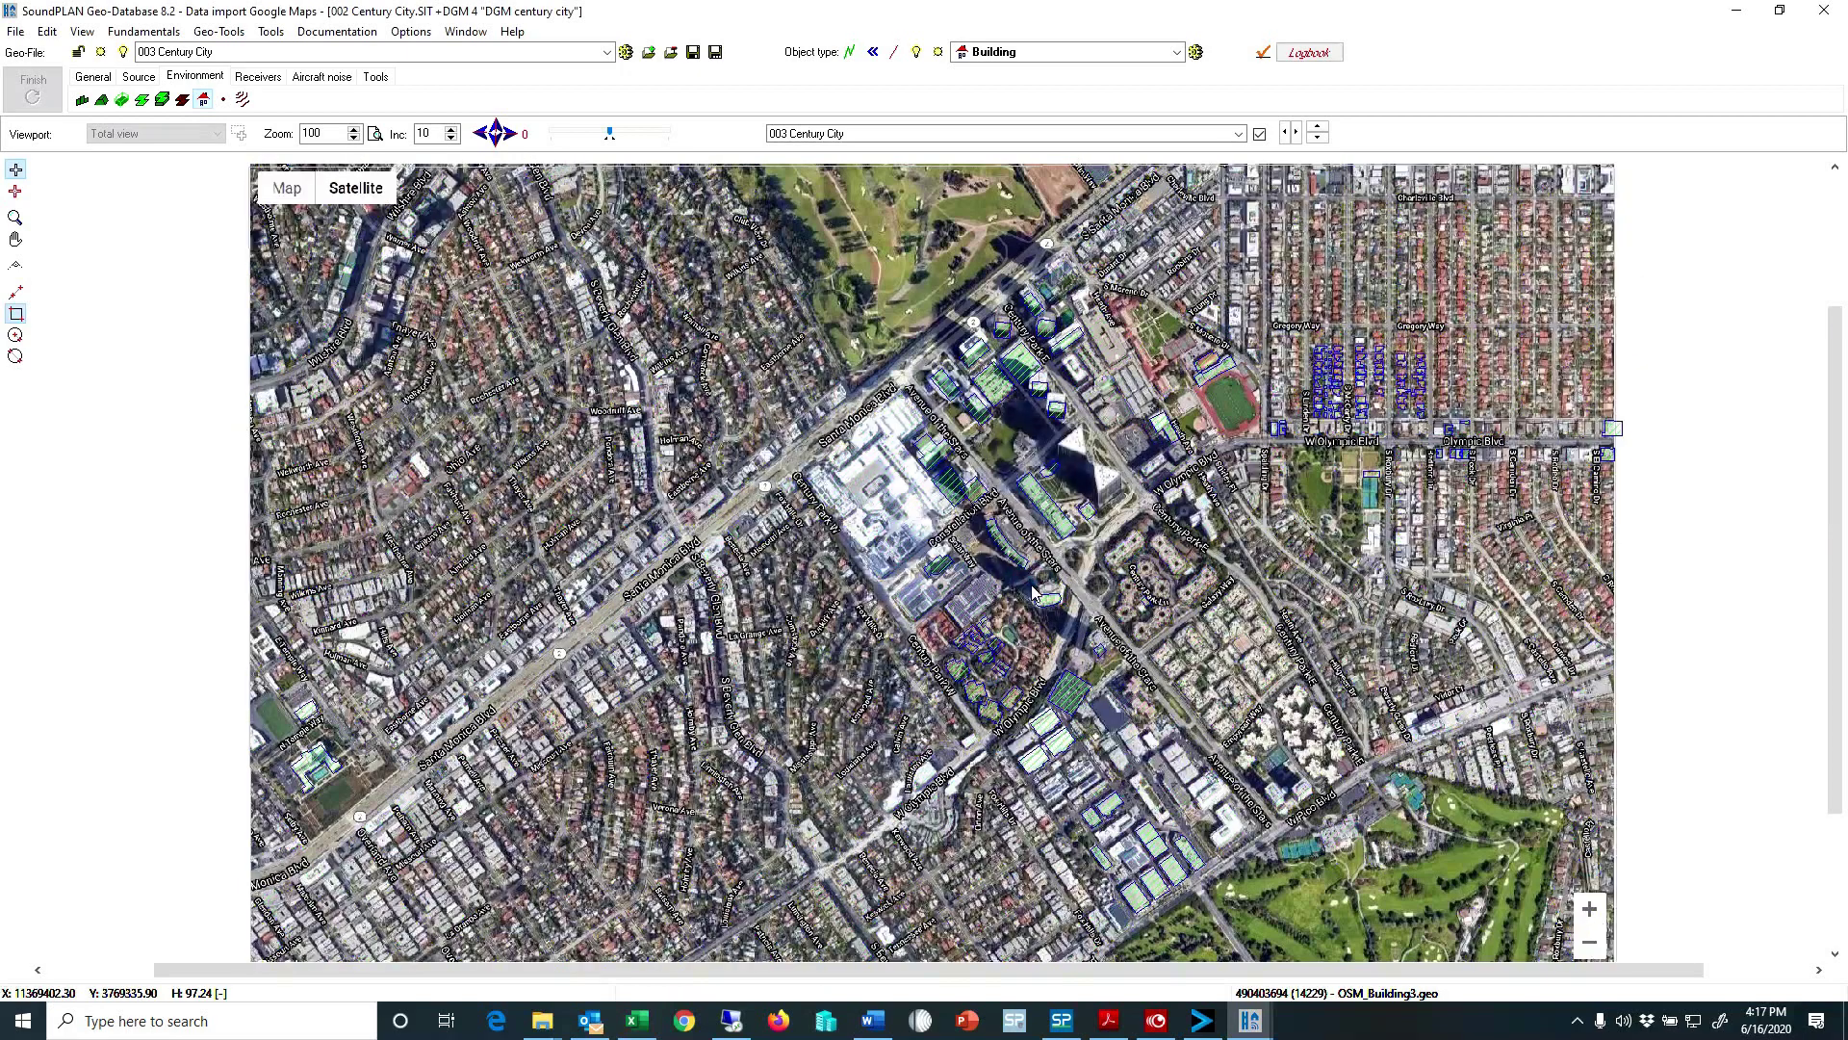
Make Road on the Source tab current and select all 461 roads.
left_click(140, 77)
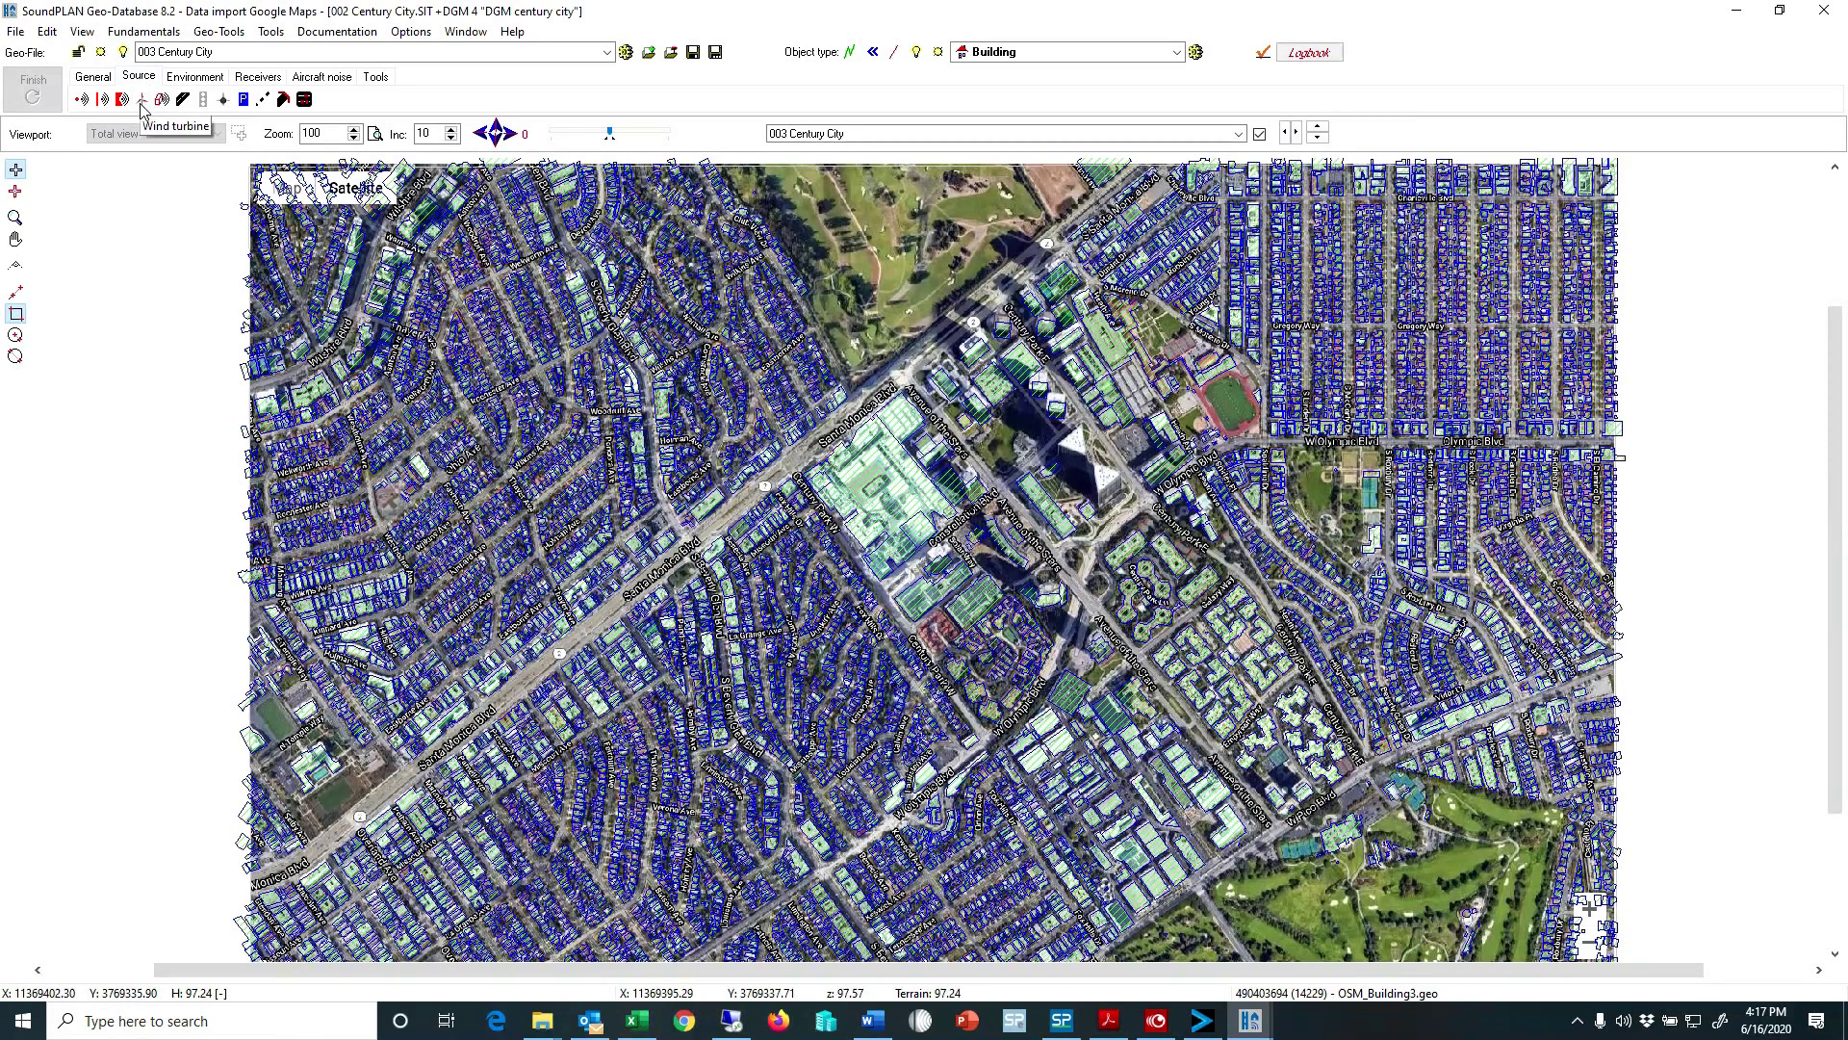
left_click(183, 100)
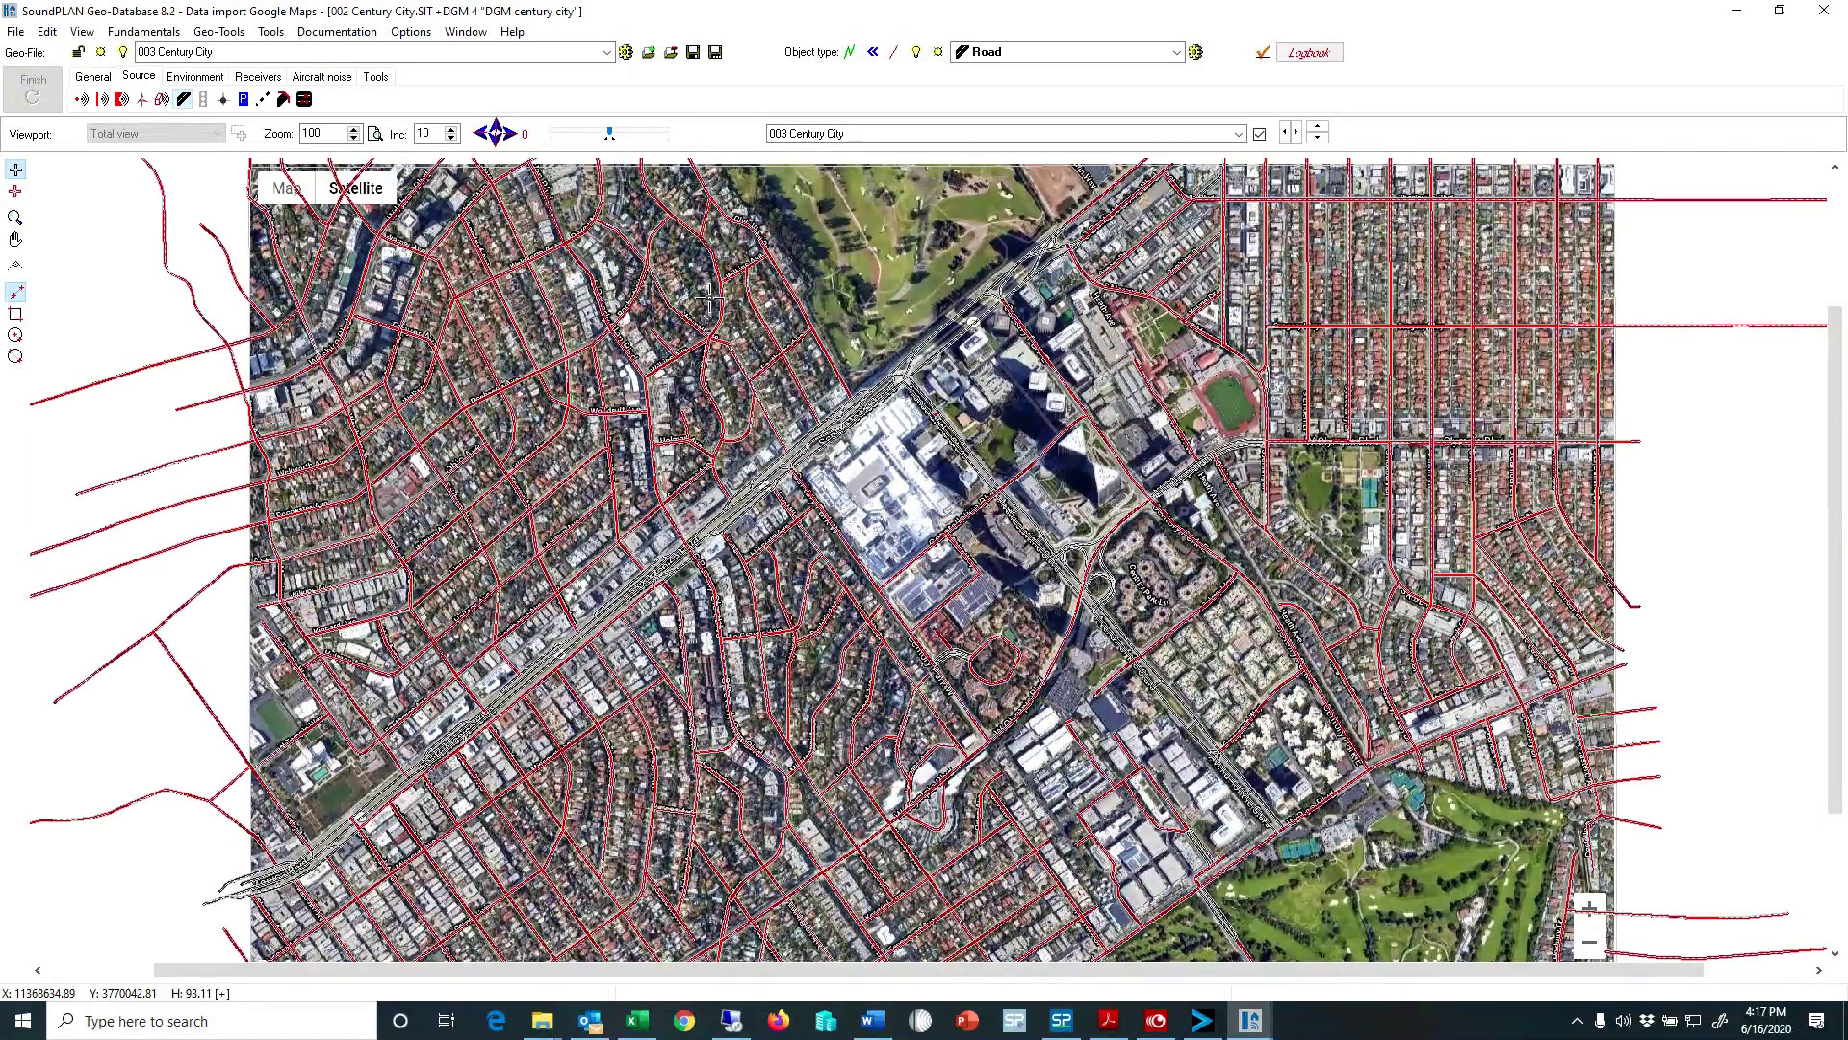
key("ctrl+a")
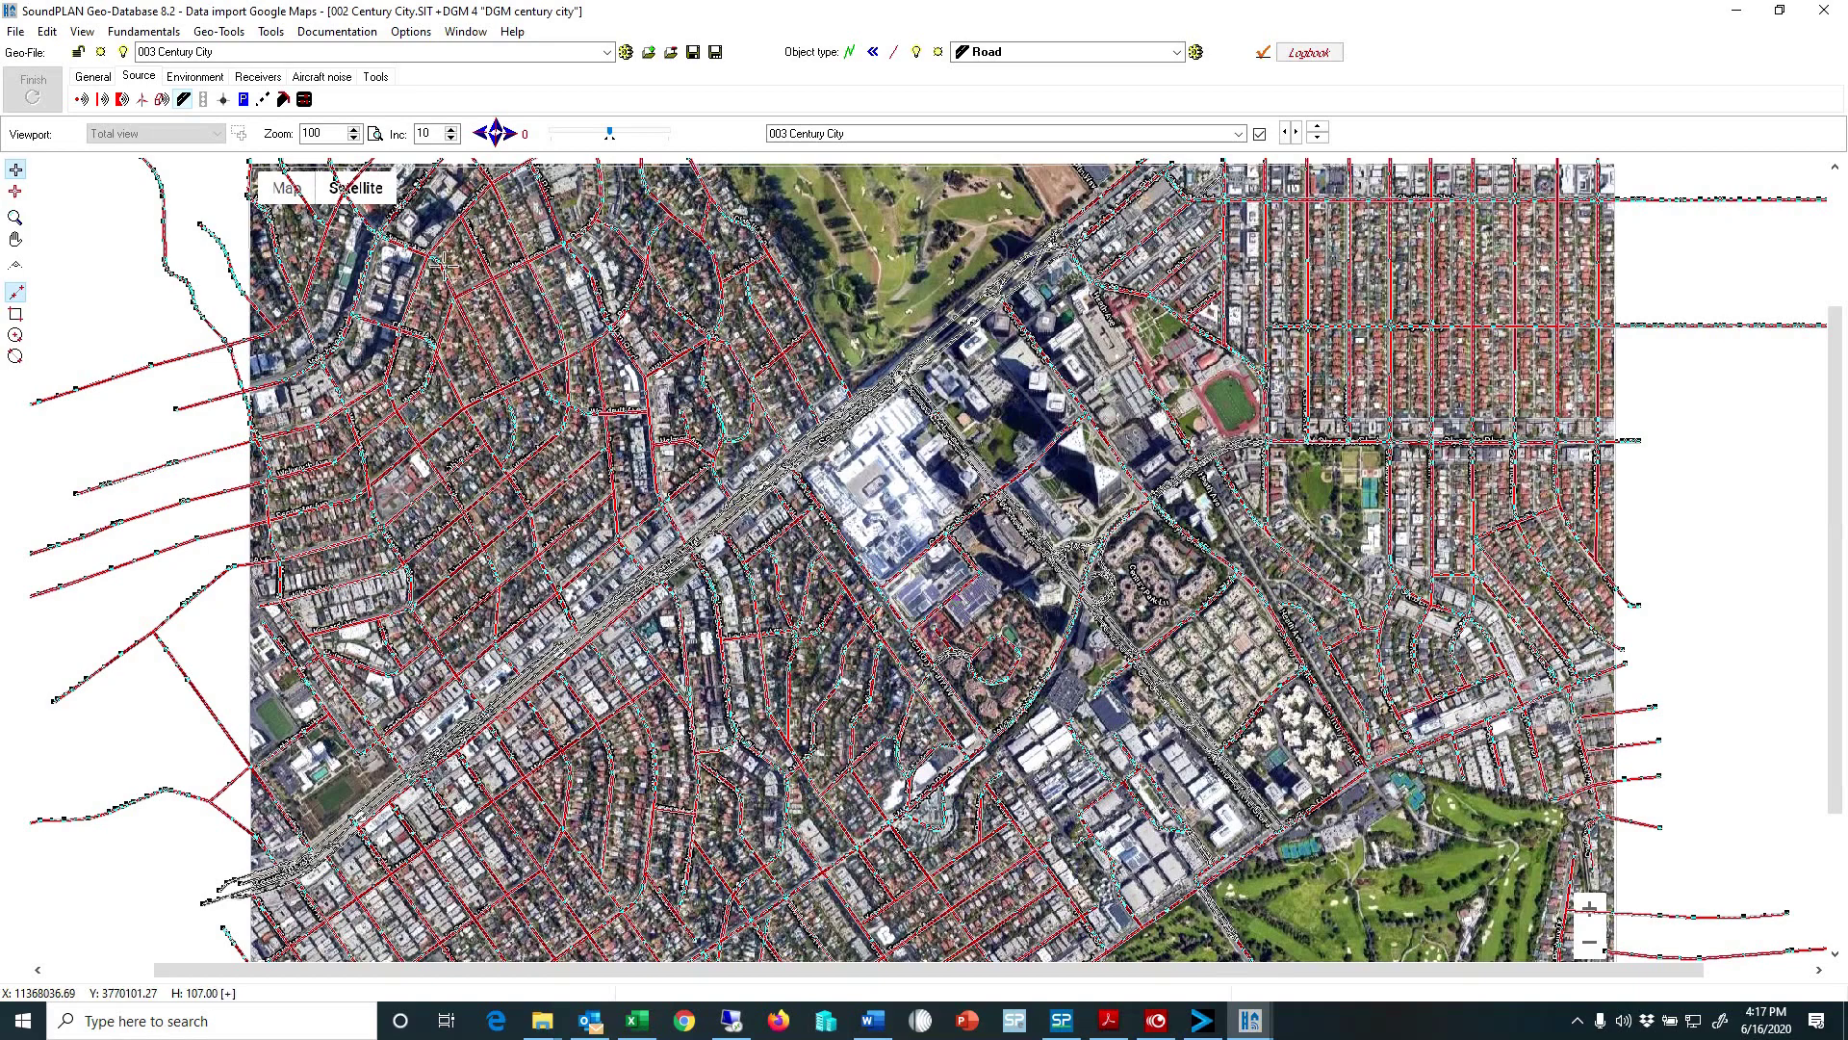
Set the selected roads onto the DGM and view roads and buildings in 3D.
left_click(89, 33)
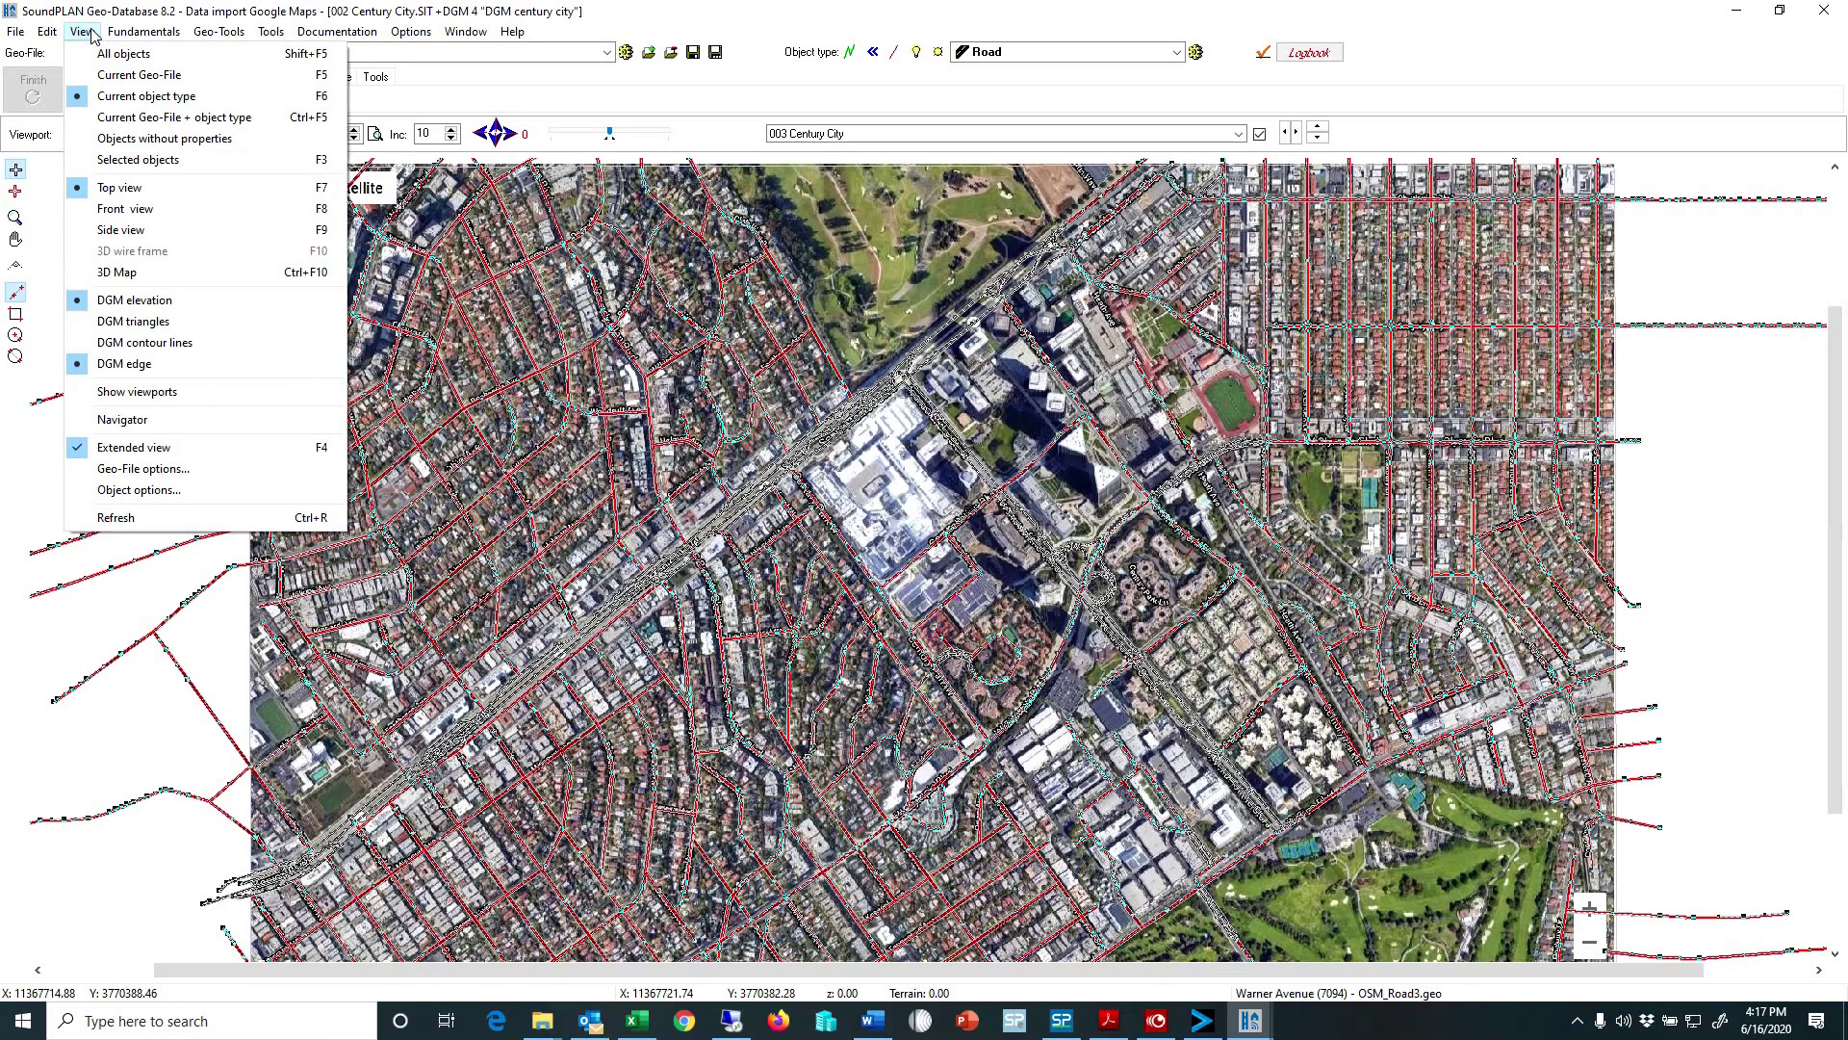
mouse_move(46, 32)
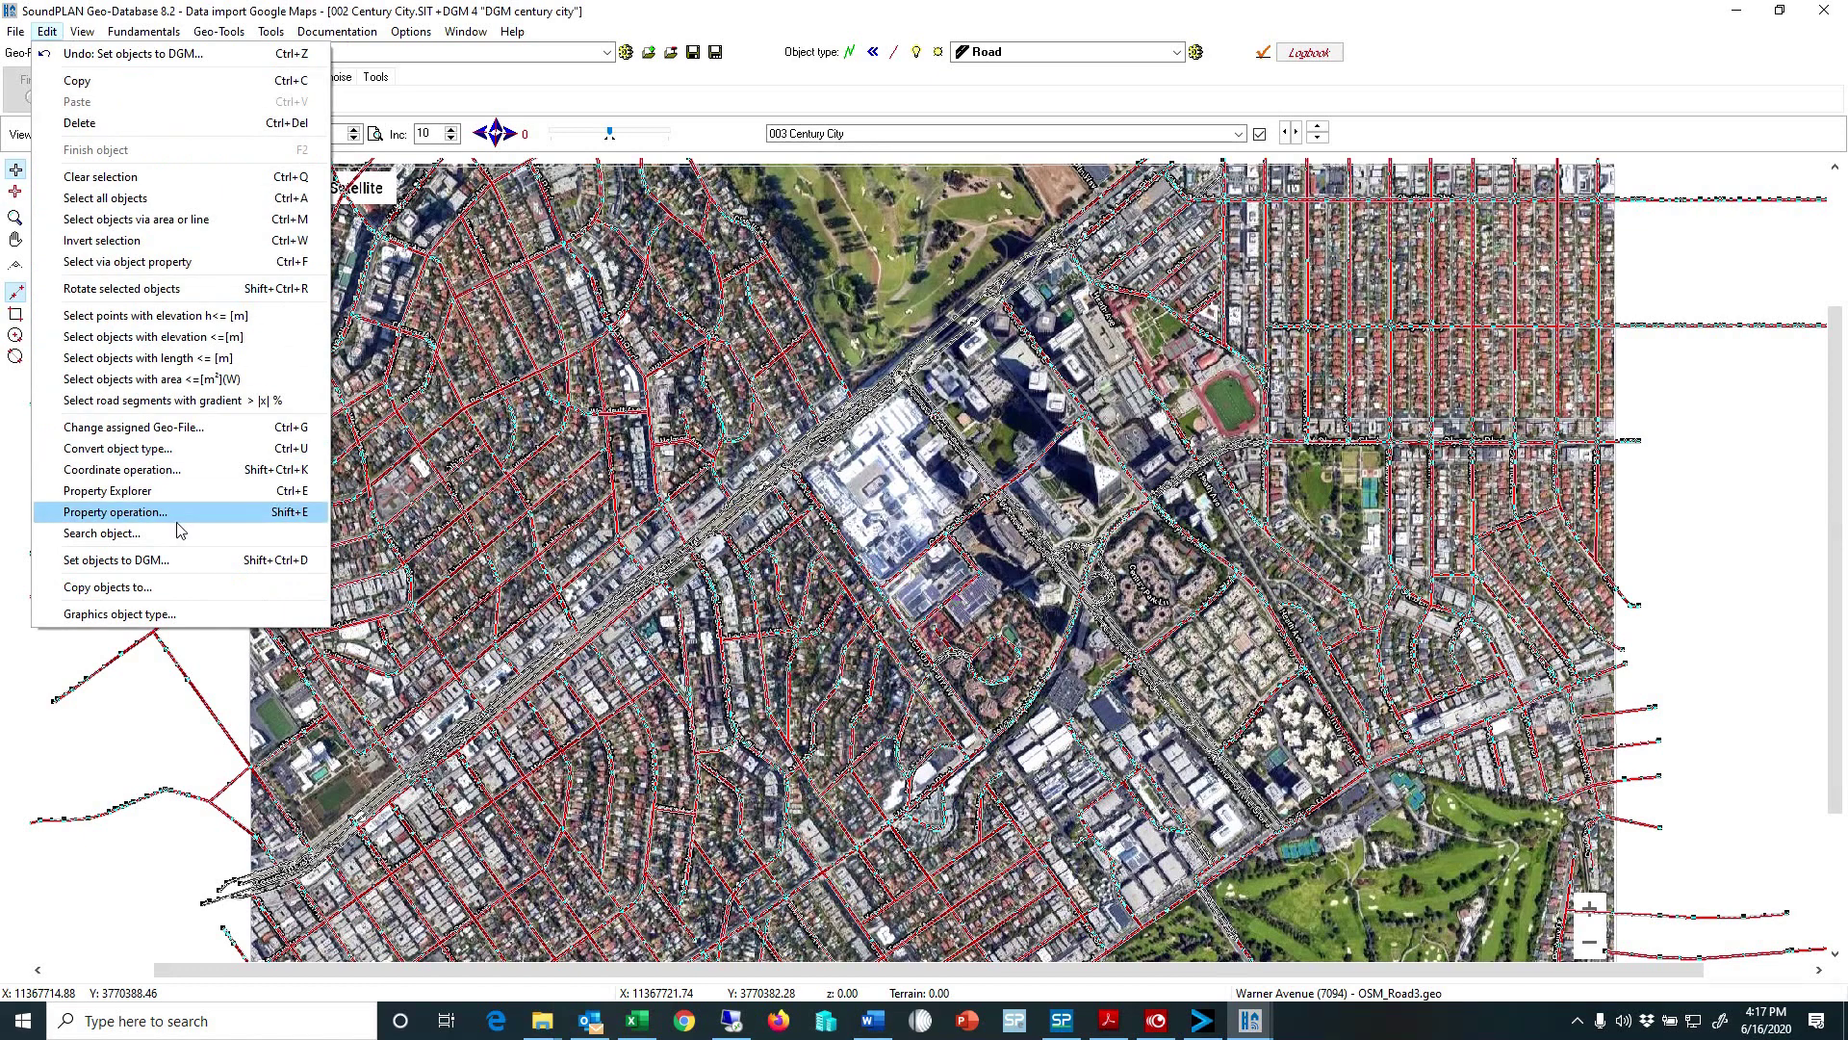
left_click(194, 566)
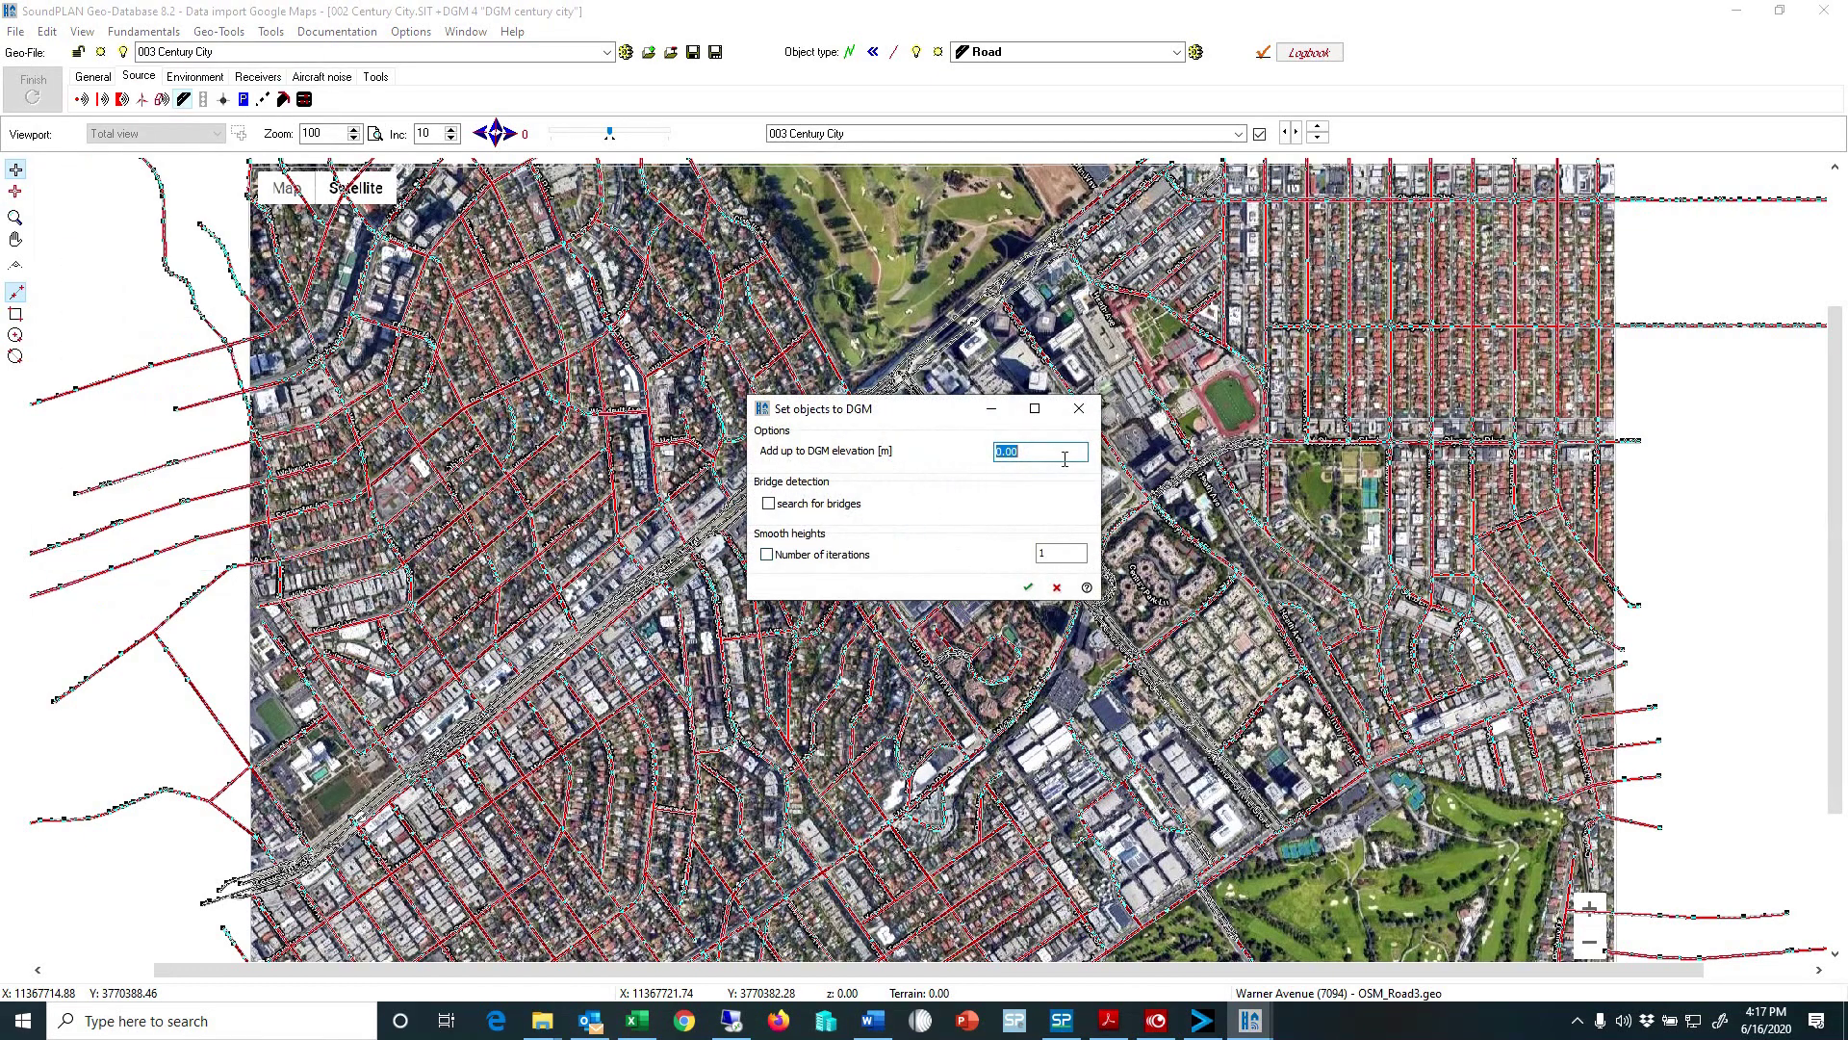
left_click(1028, 586)
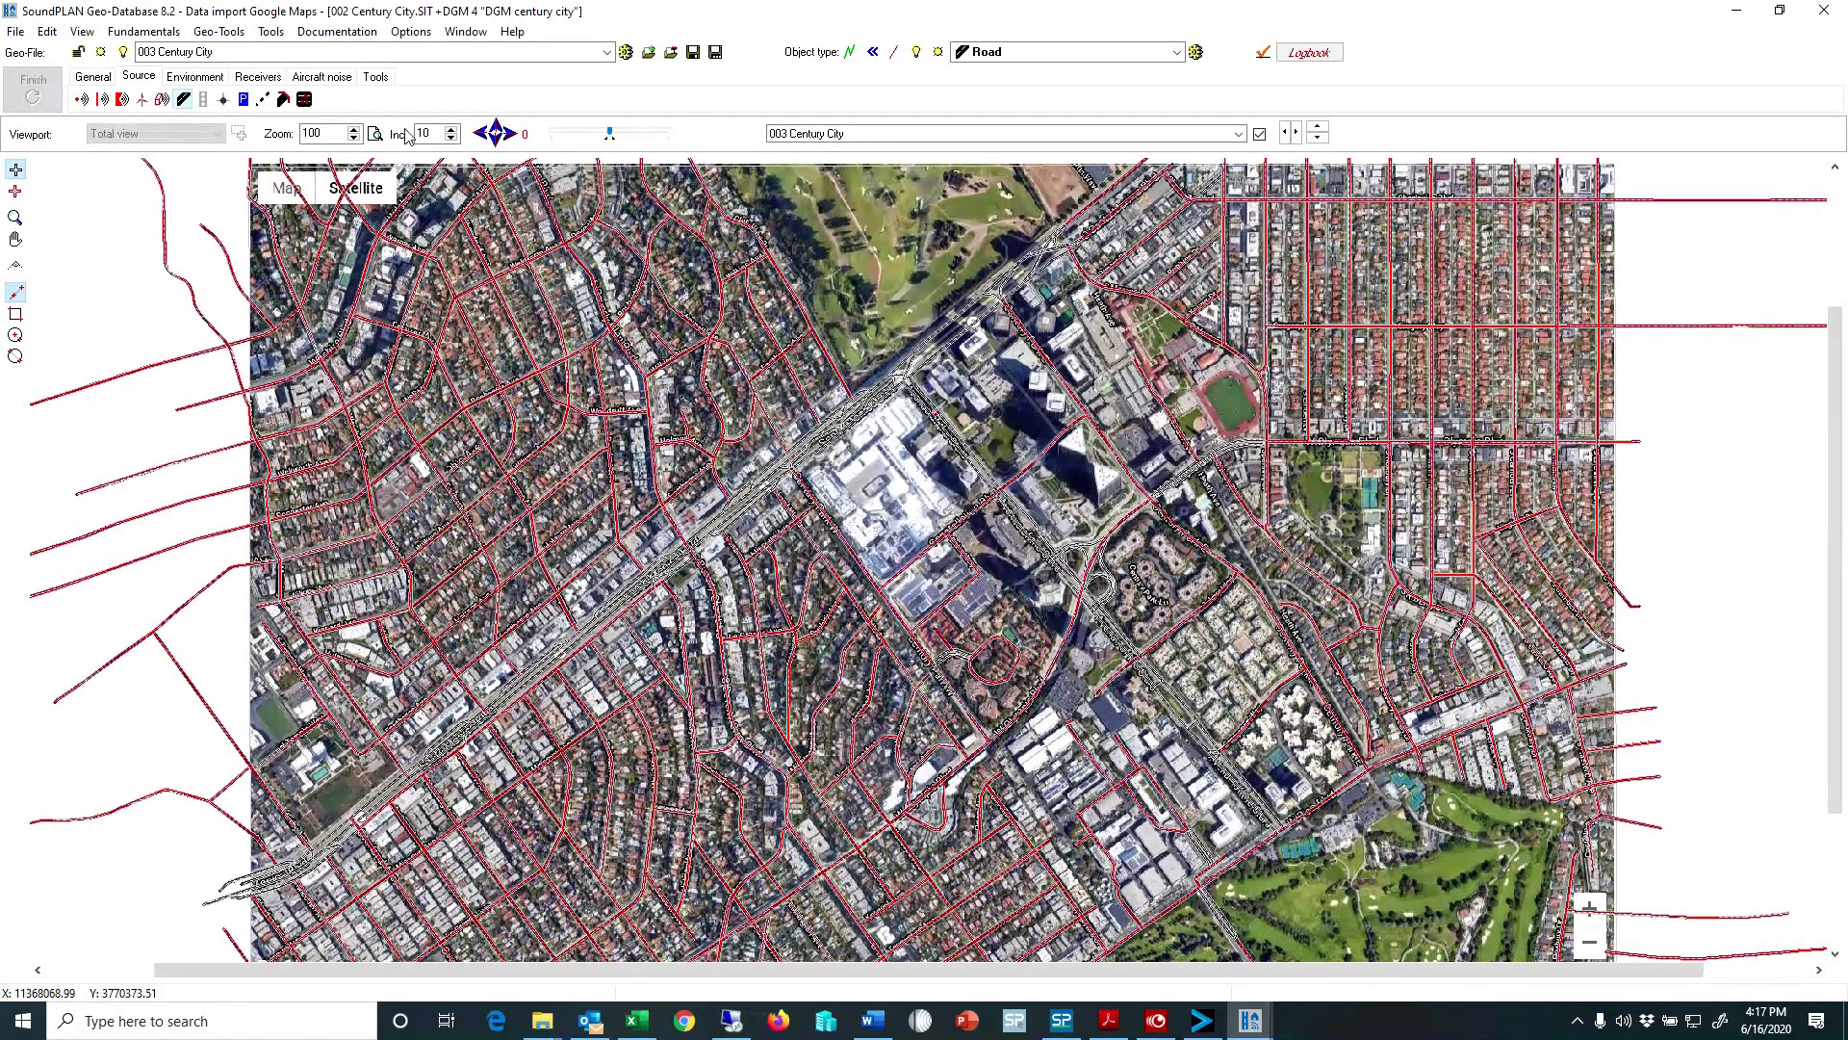
left_click(81, 31)
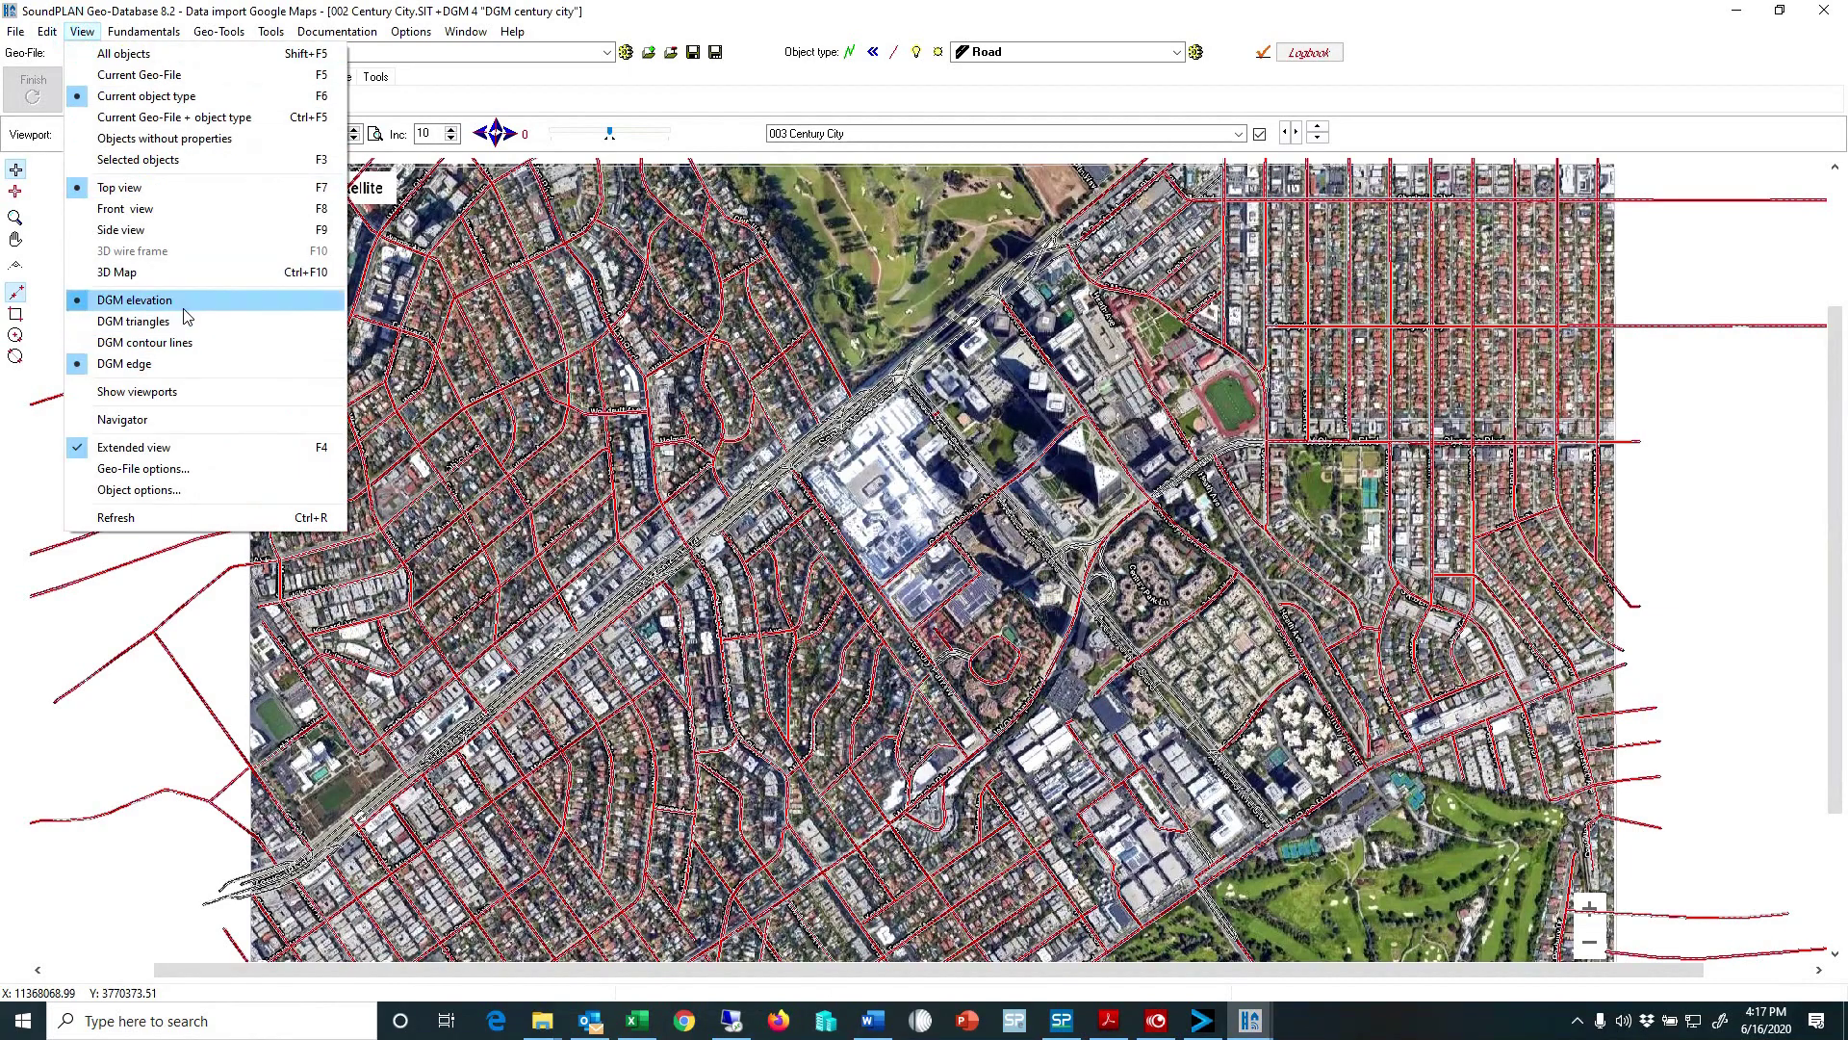
left_click(183, 275)
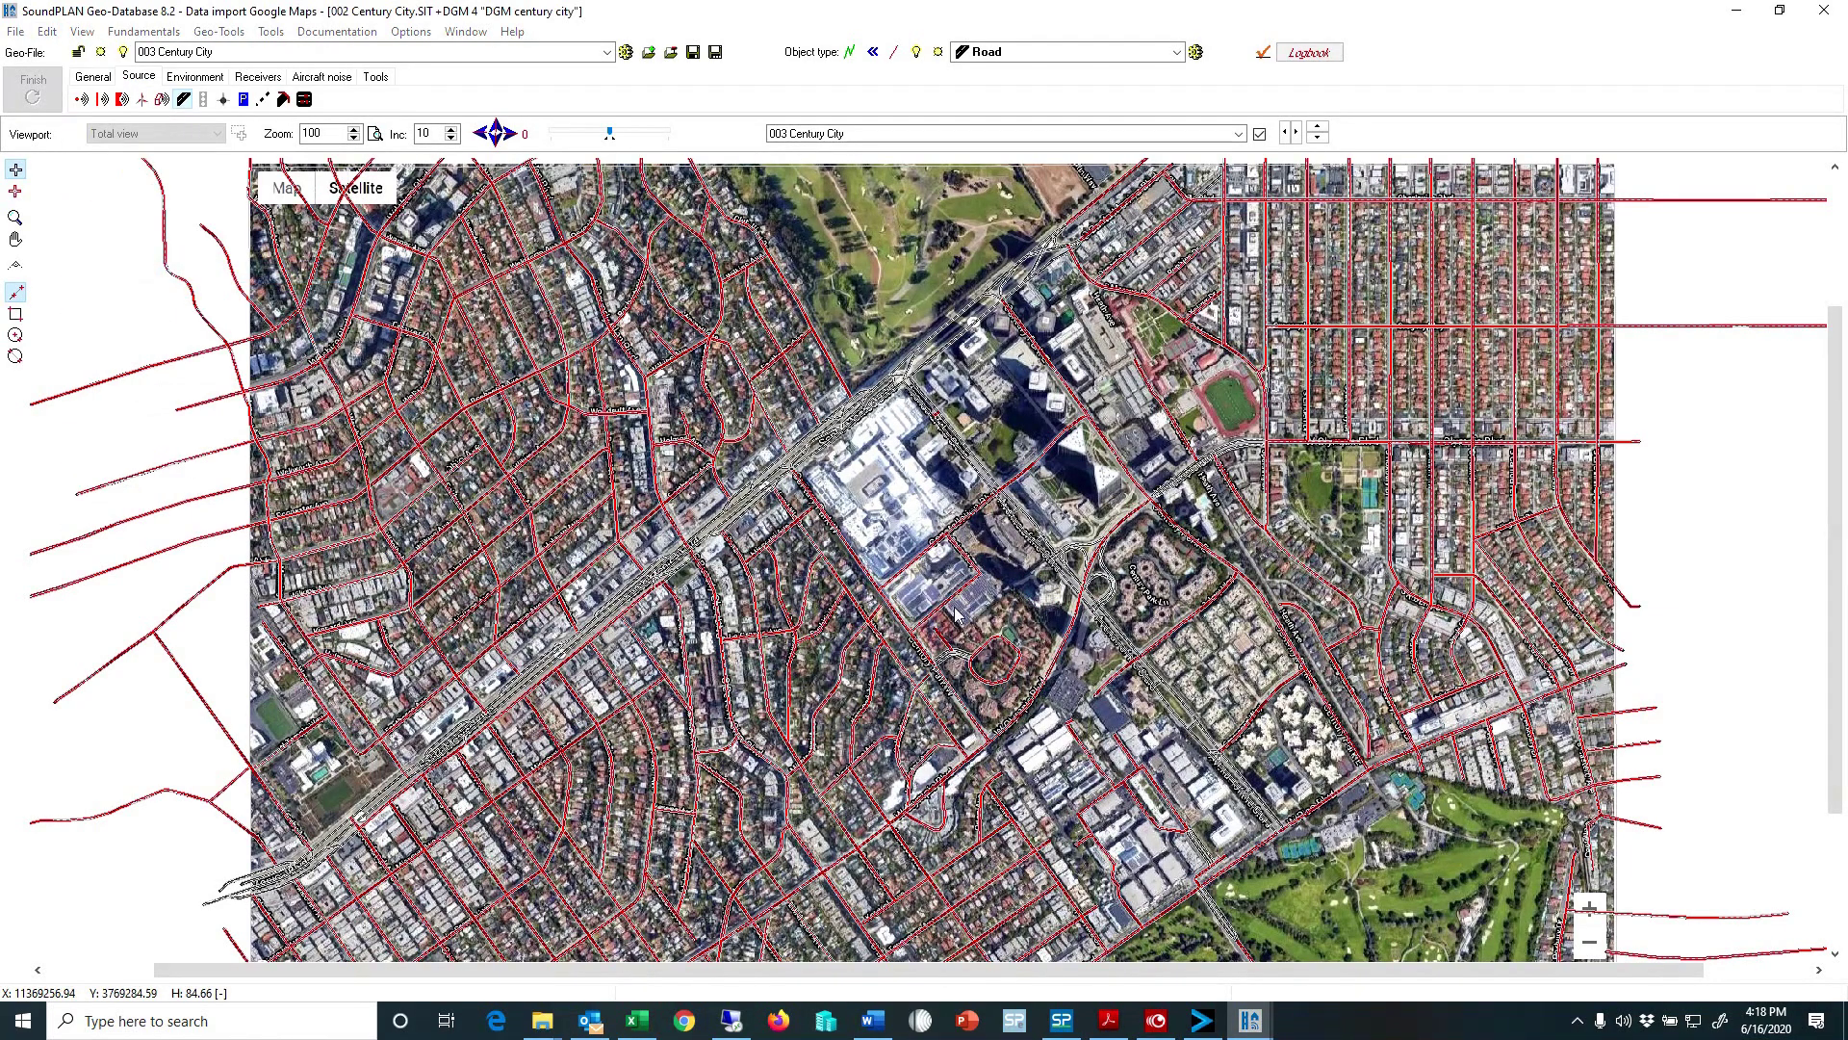
scroll(1216, 513, "up", 5)
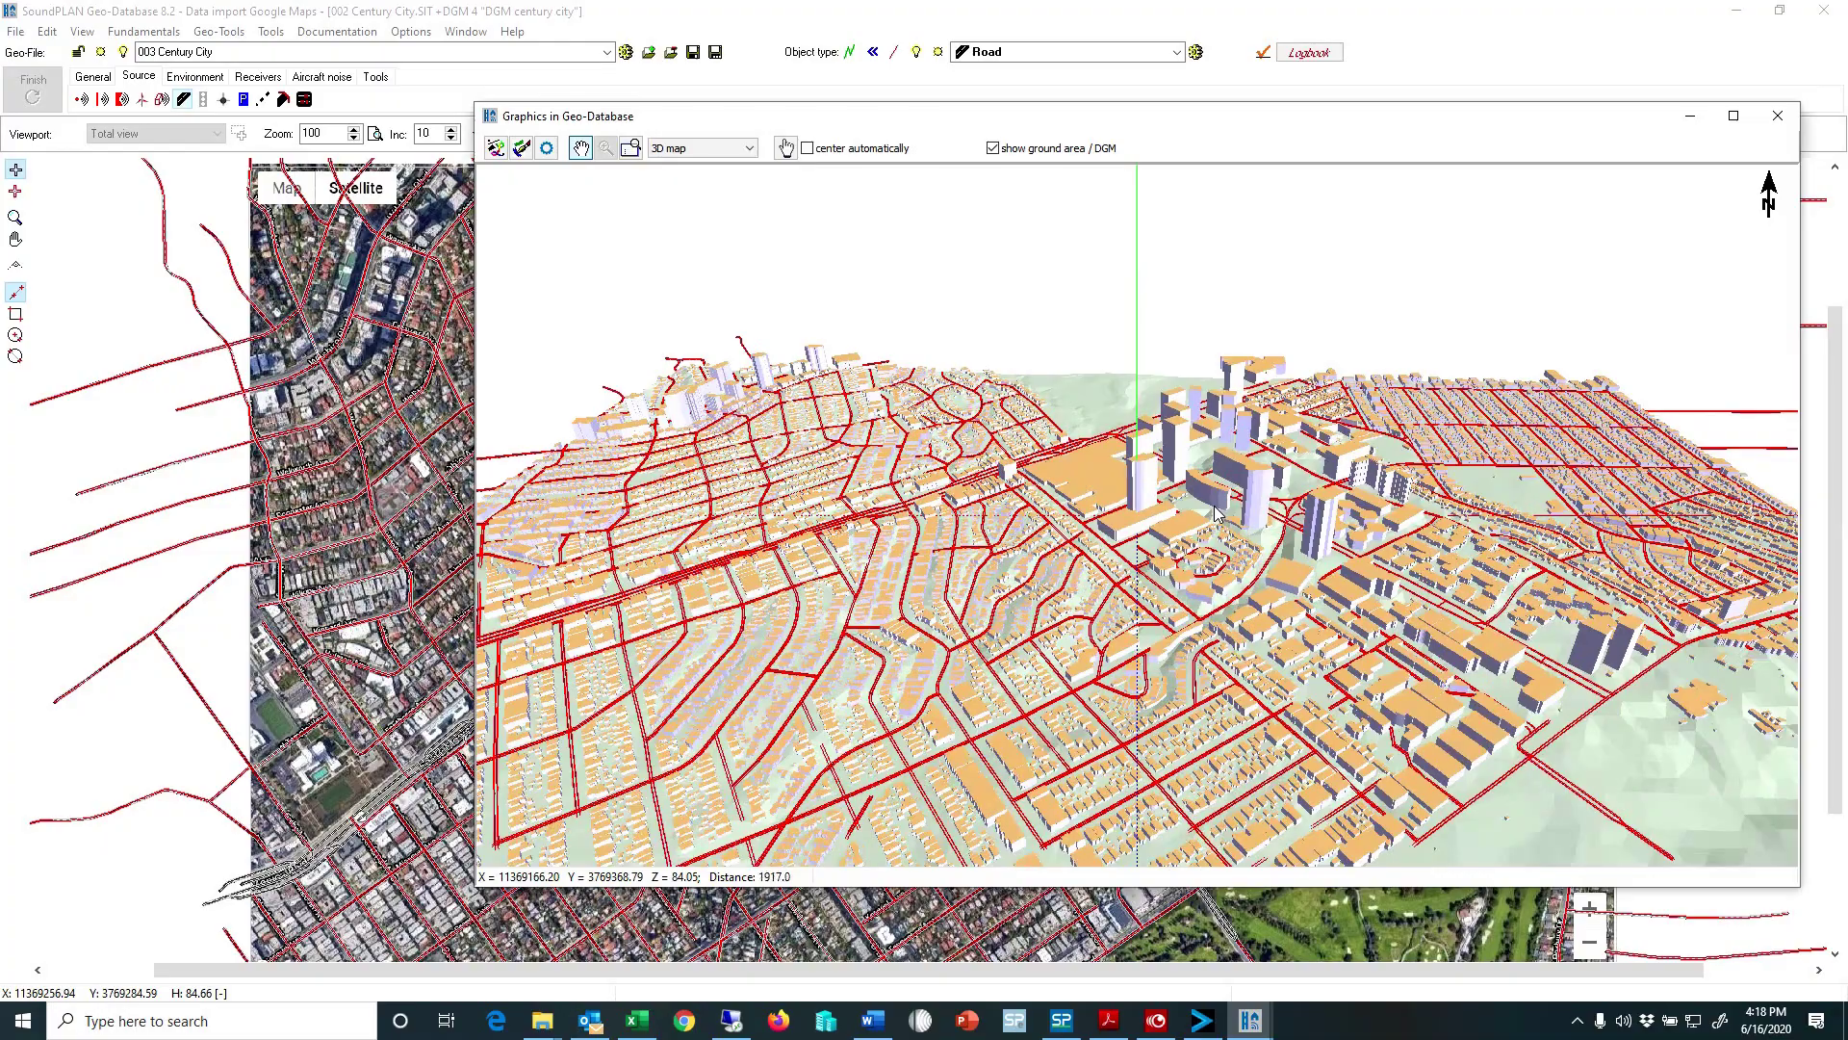
left_click_drag(1190, 528, 1234, 527)
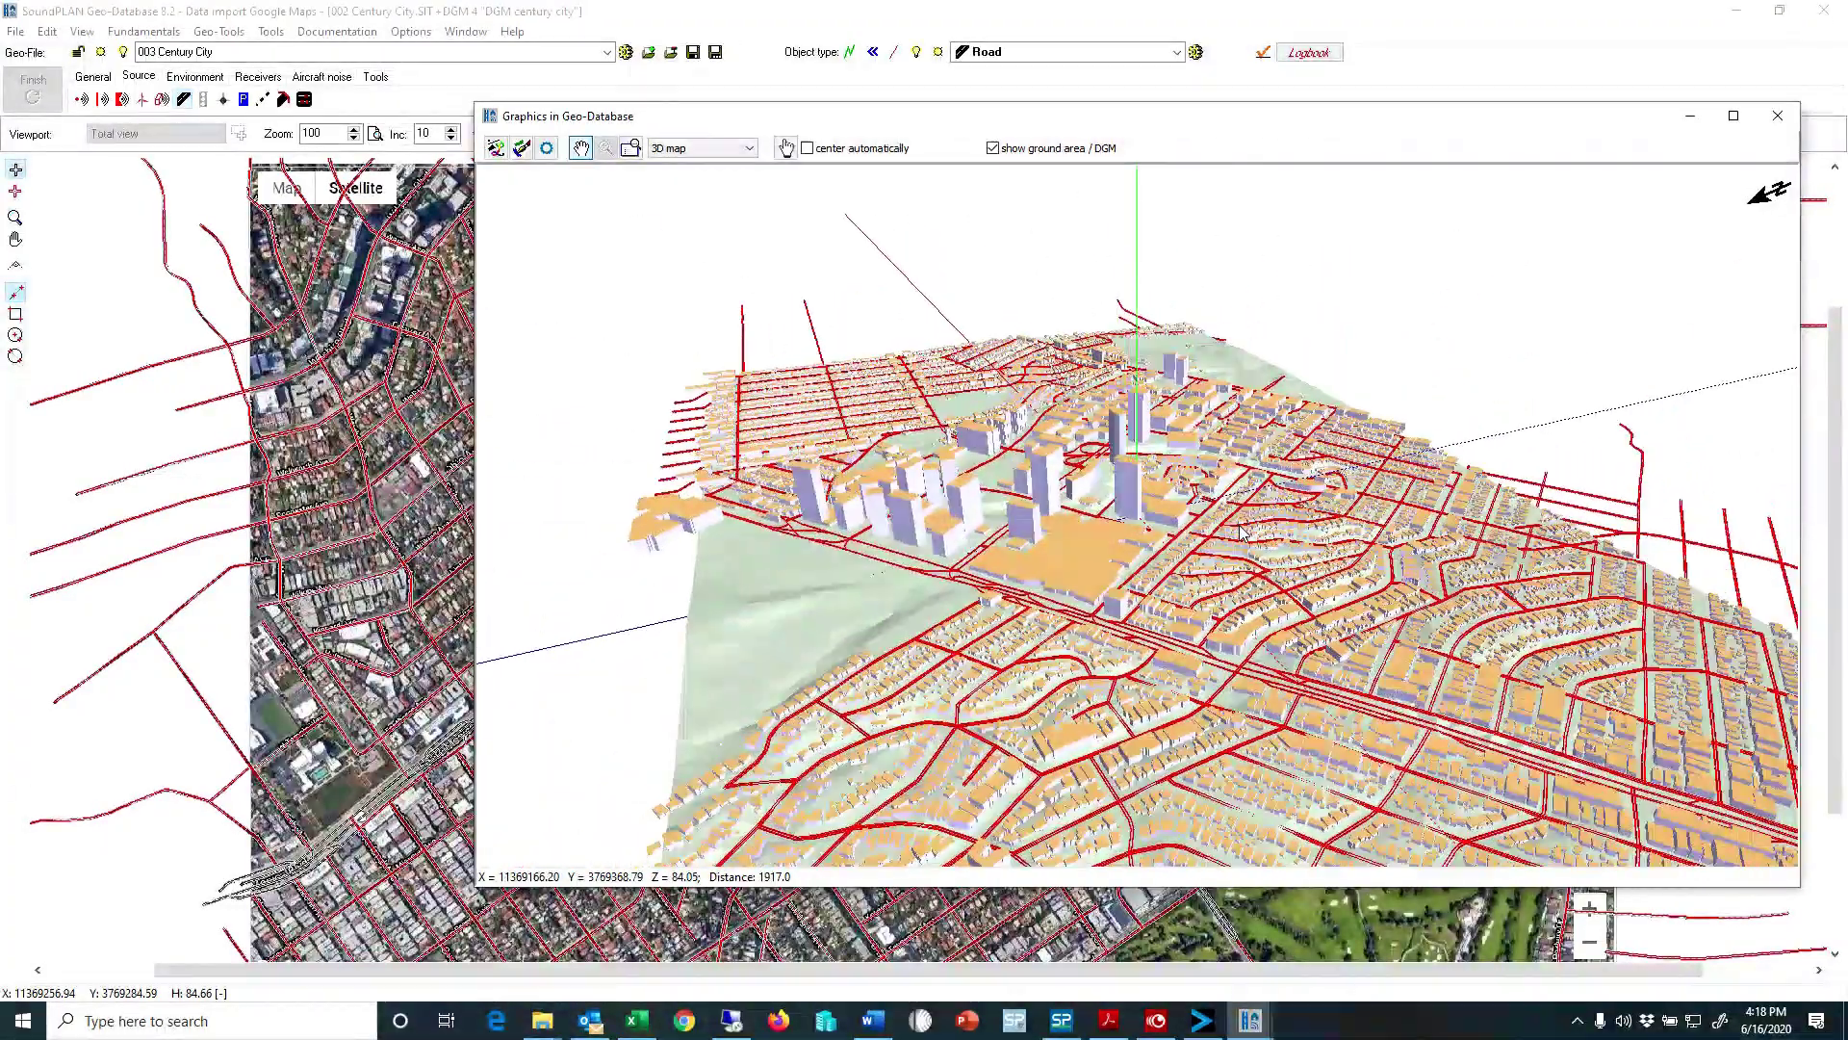
left_click_drag(784, 487, 666, 507)
left_click_drag(1423, 523, 1218, 540)
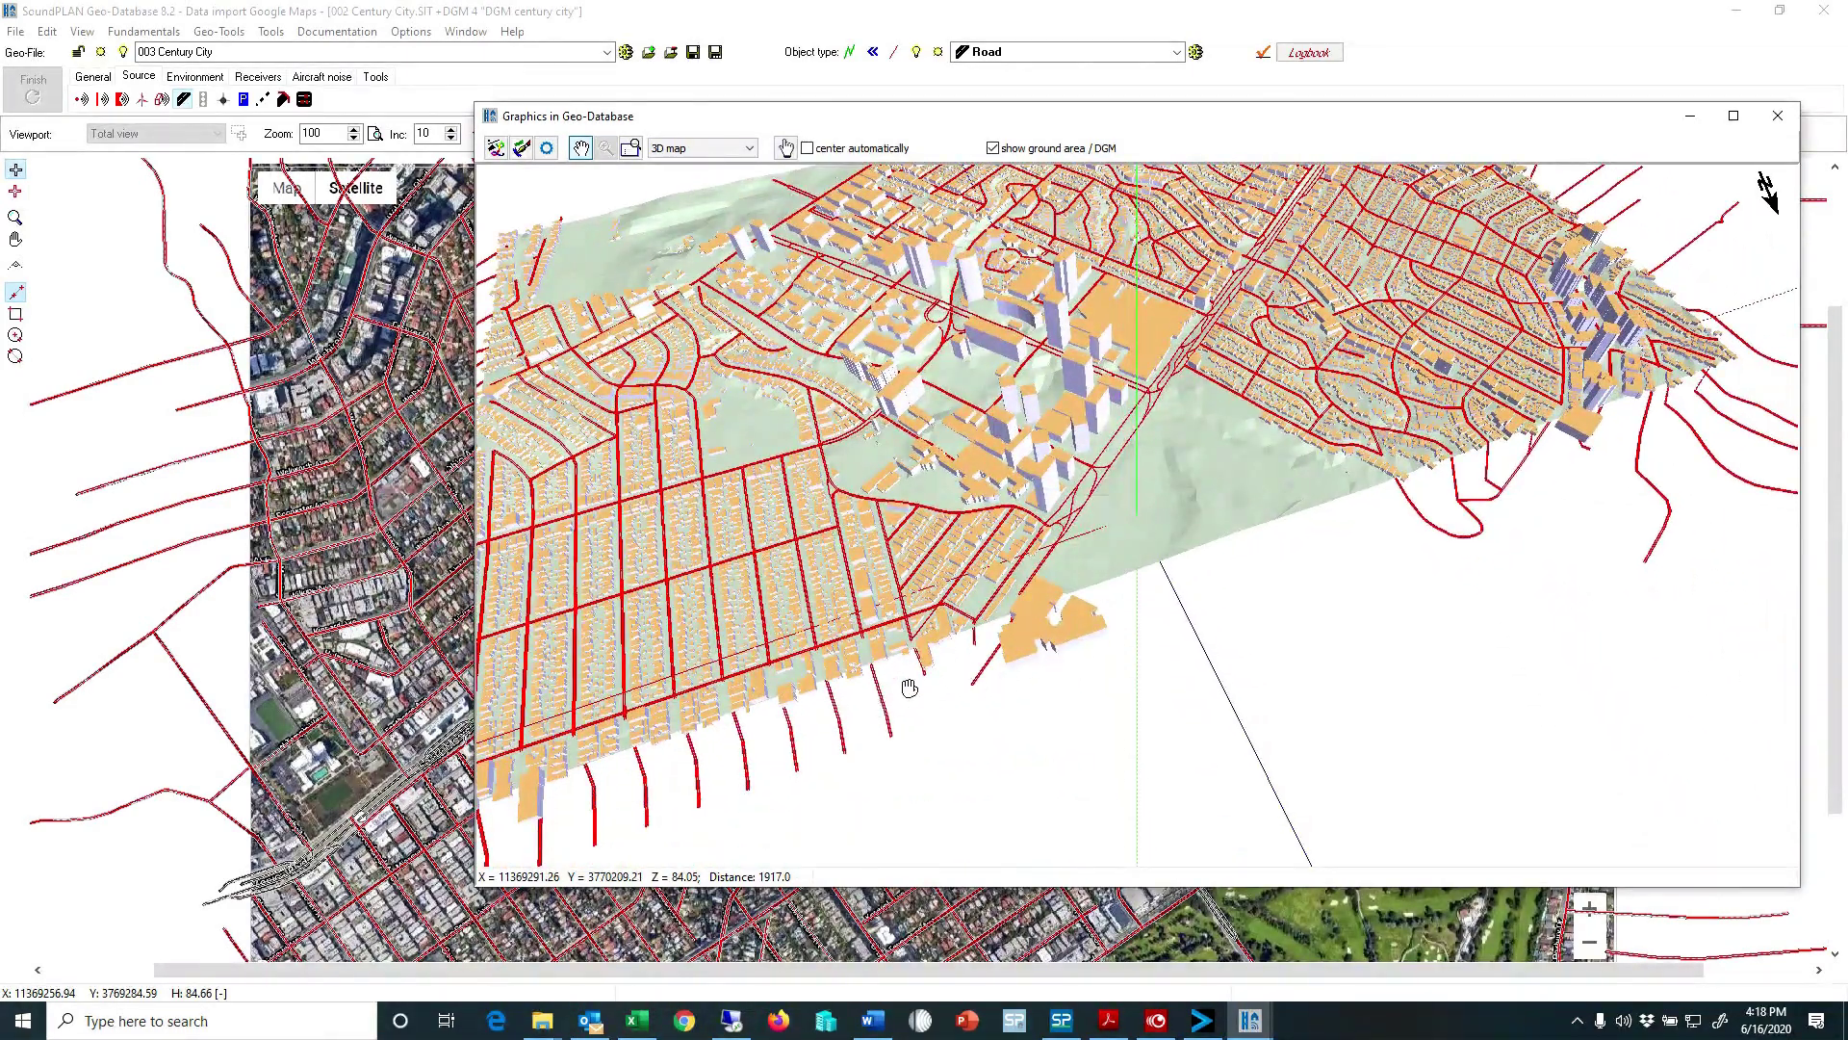
left_click_drag(909, 688, 1219, 482)
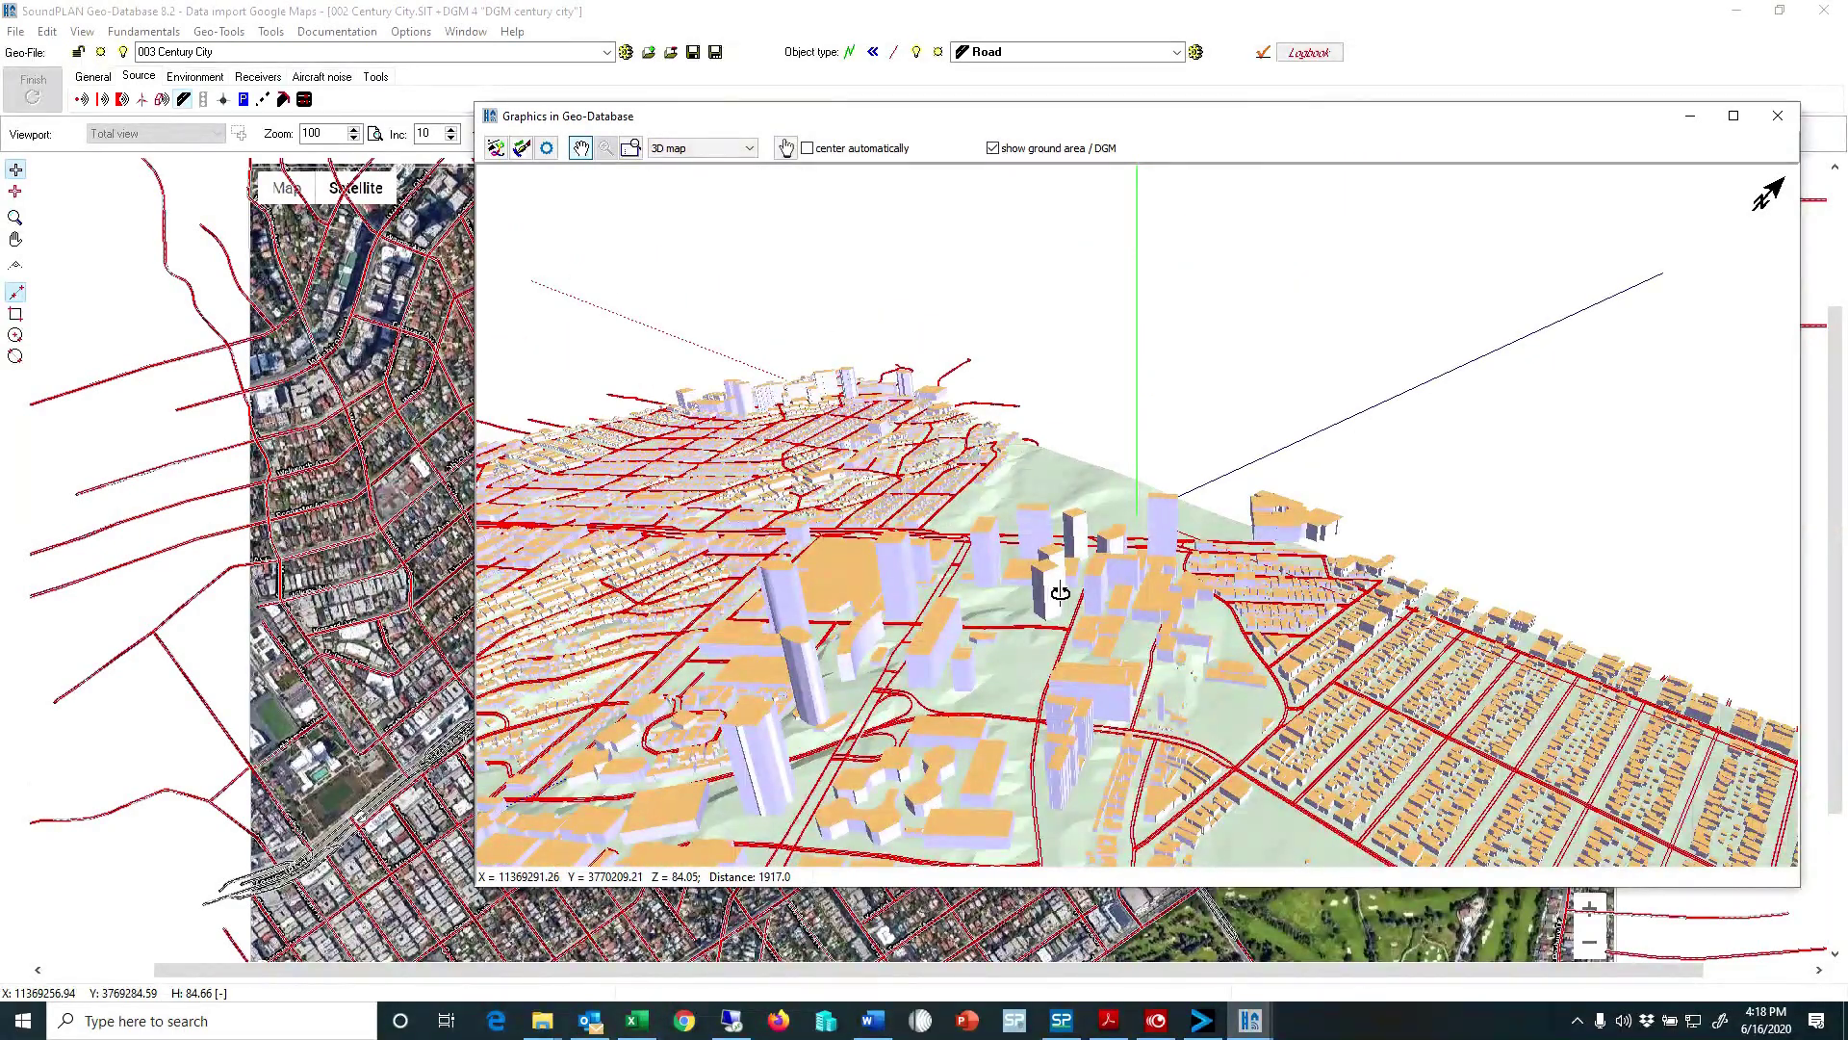
left_click(1778, 116)
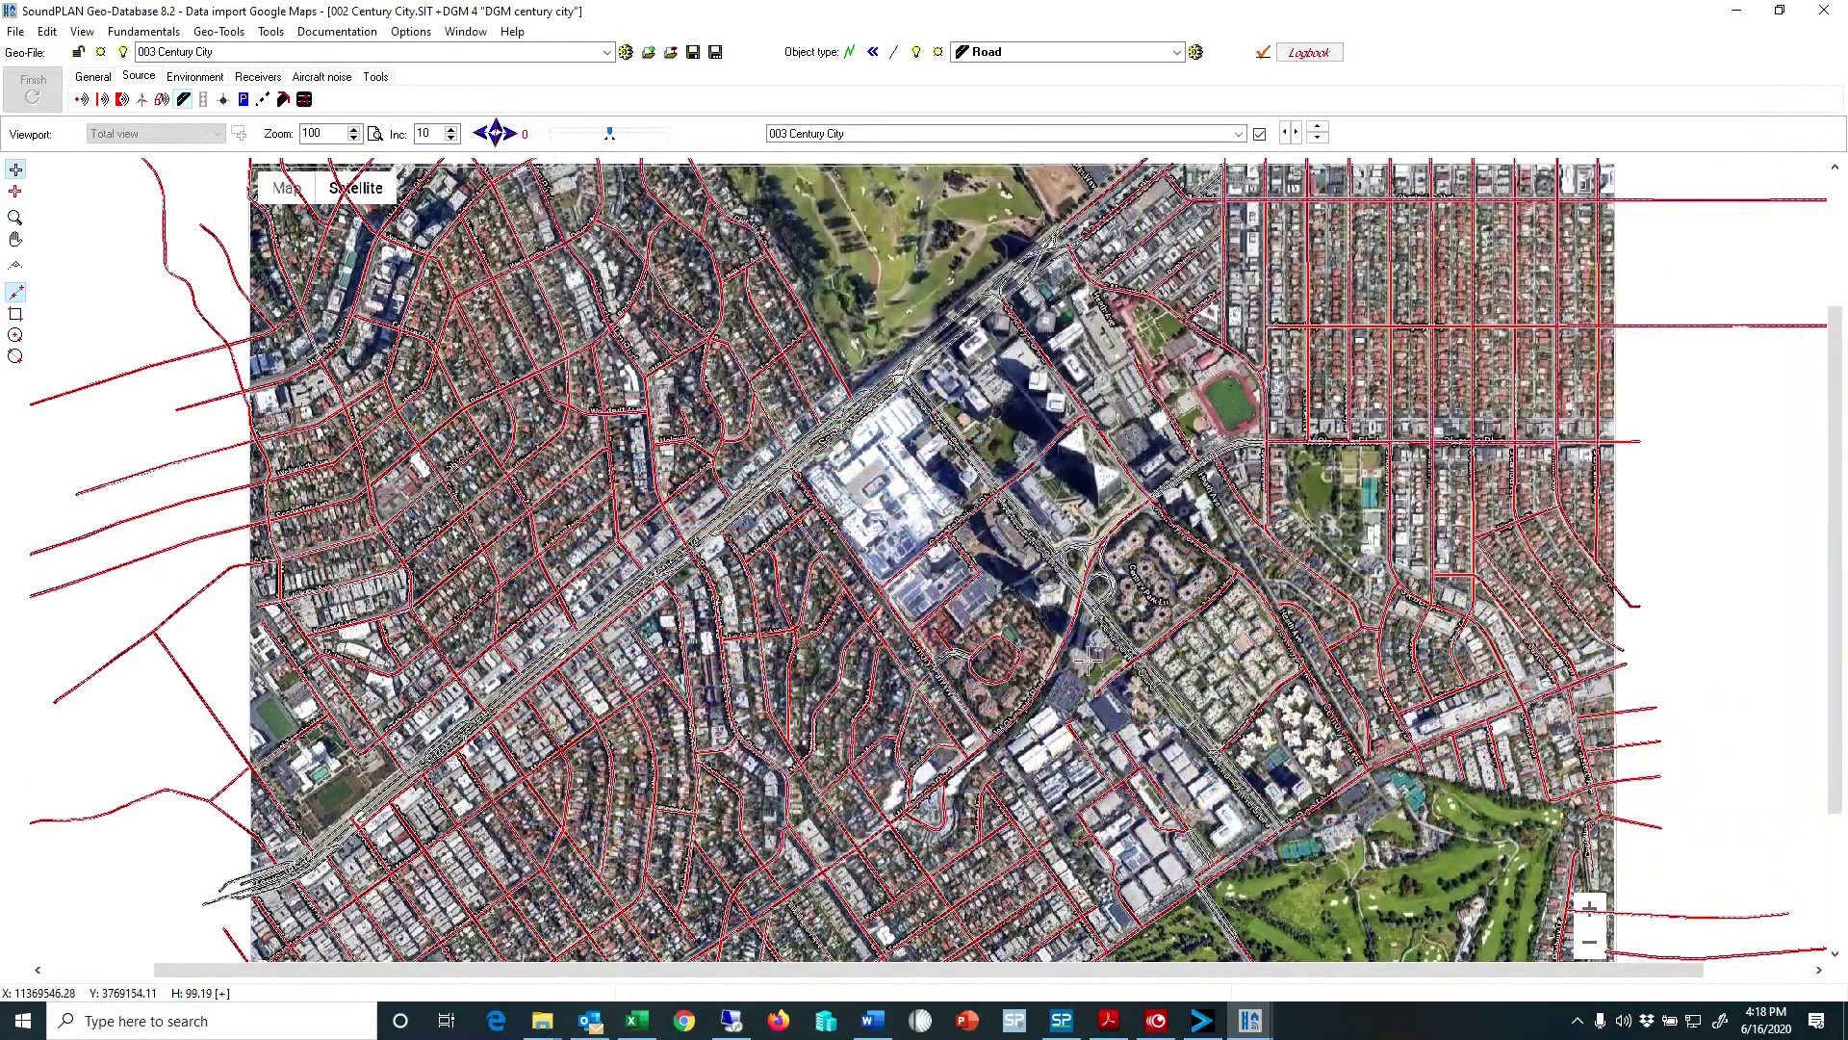
Zoom in on the Century City towers and display all objects (Shift+F5).
scroll(1095, 493, "up", 1)
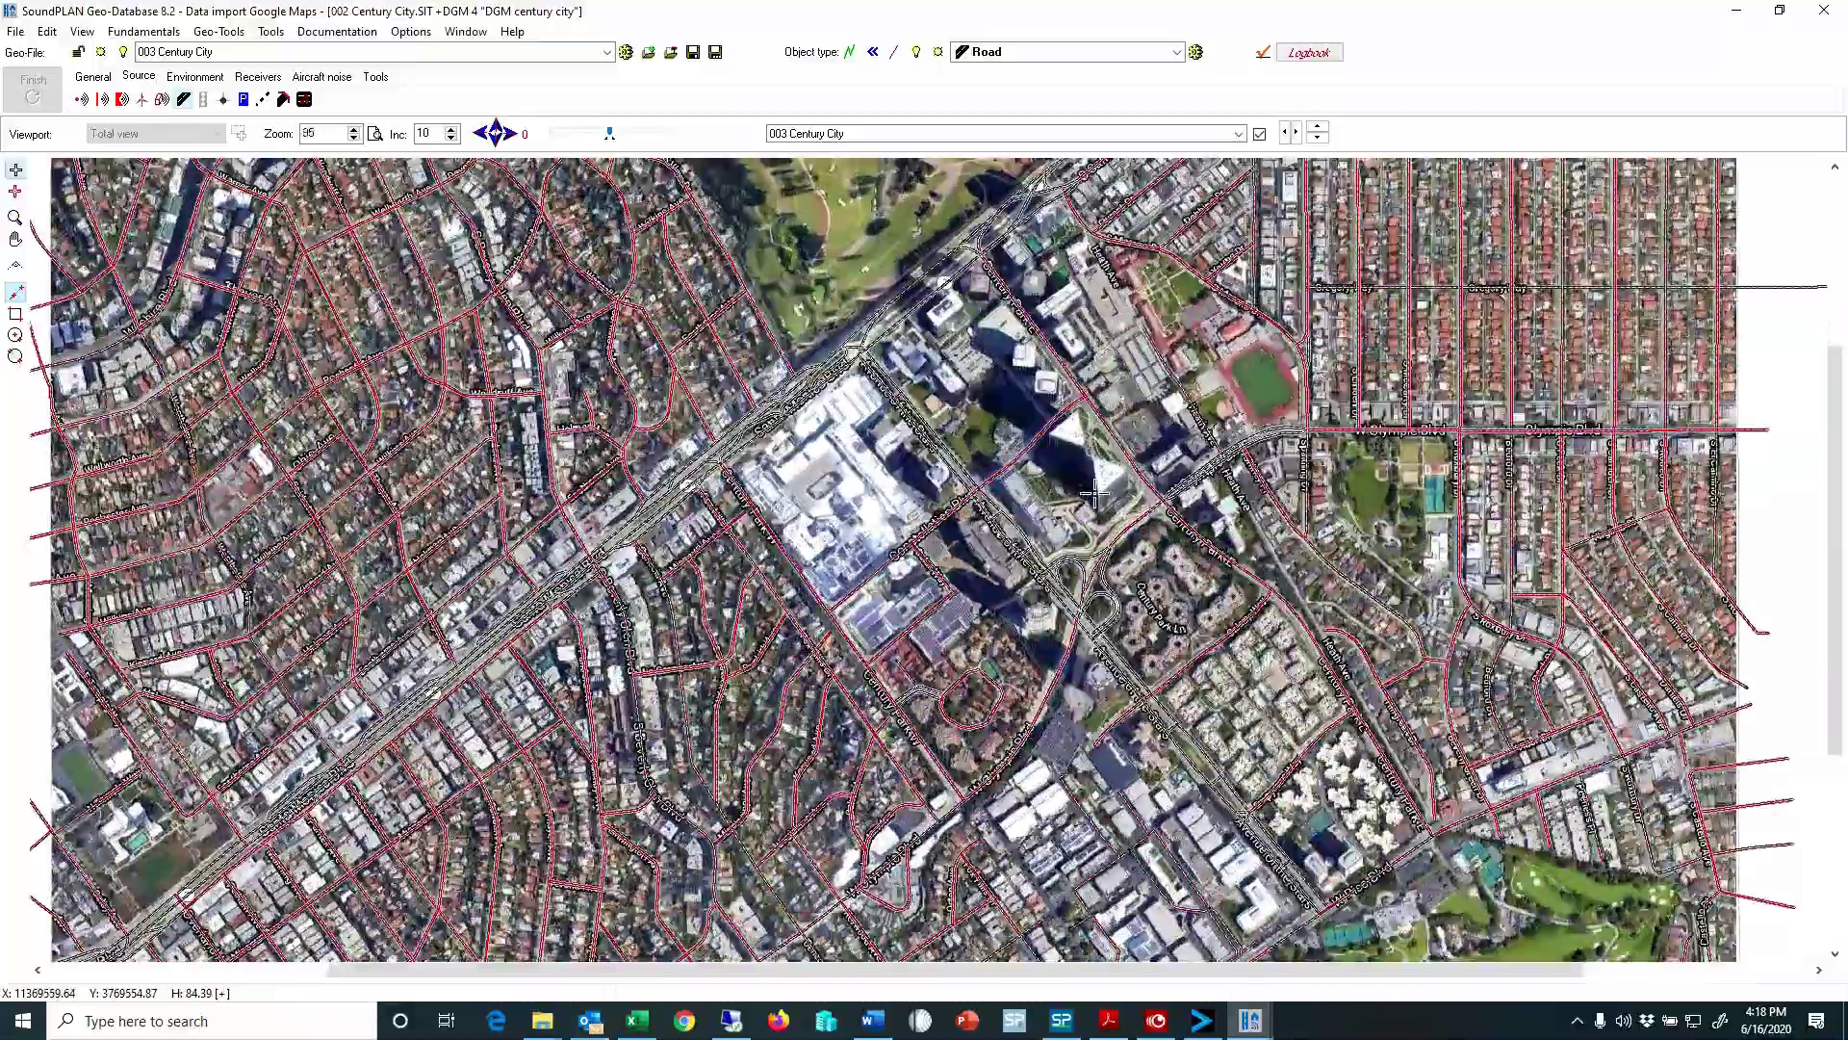
scroll(1094, 494, "up", 5)
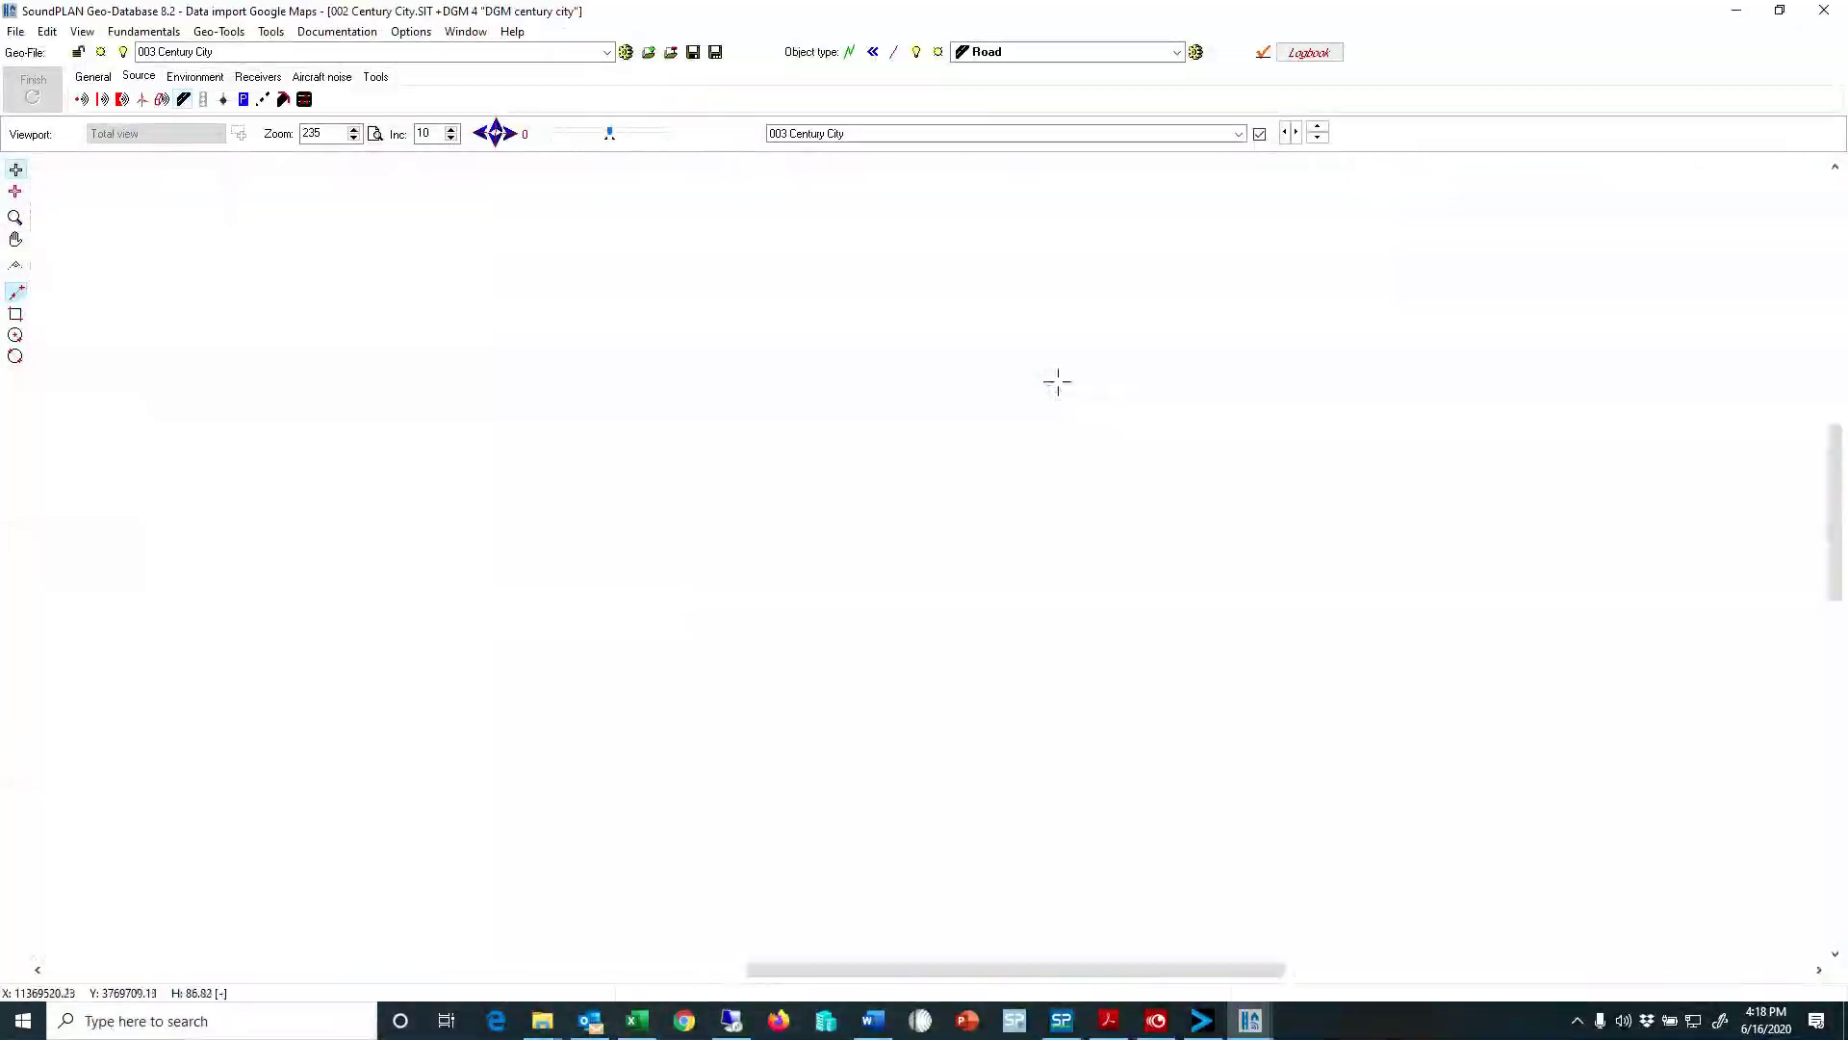
scroll(1057, 382, "up", 1)
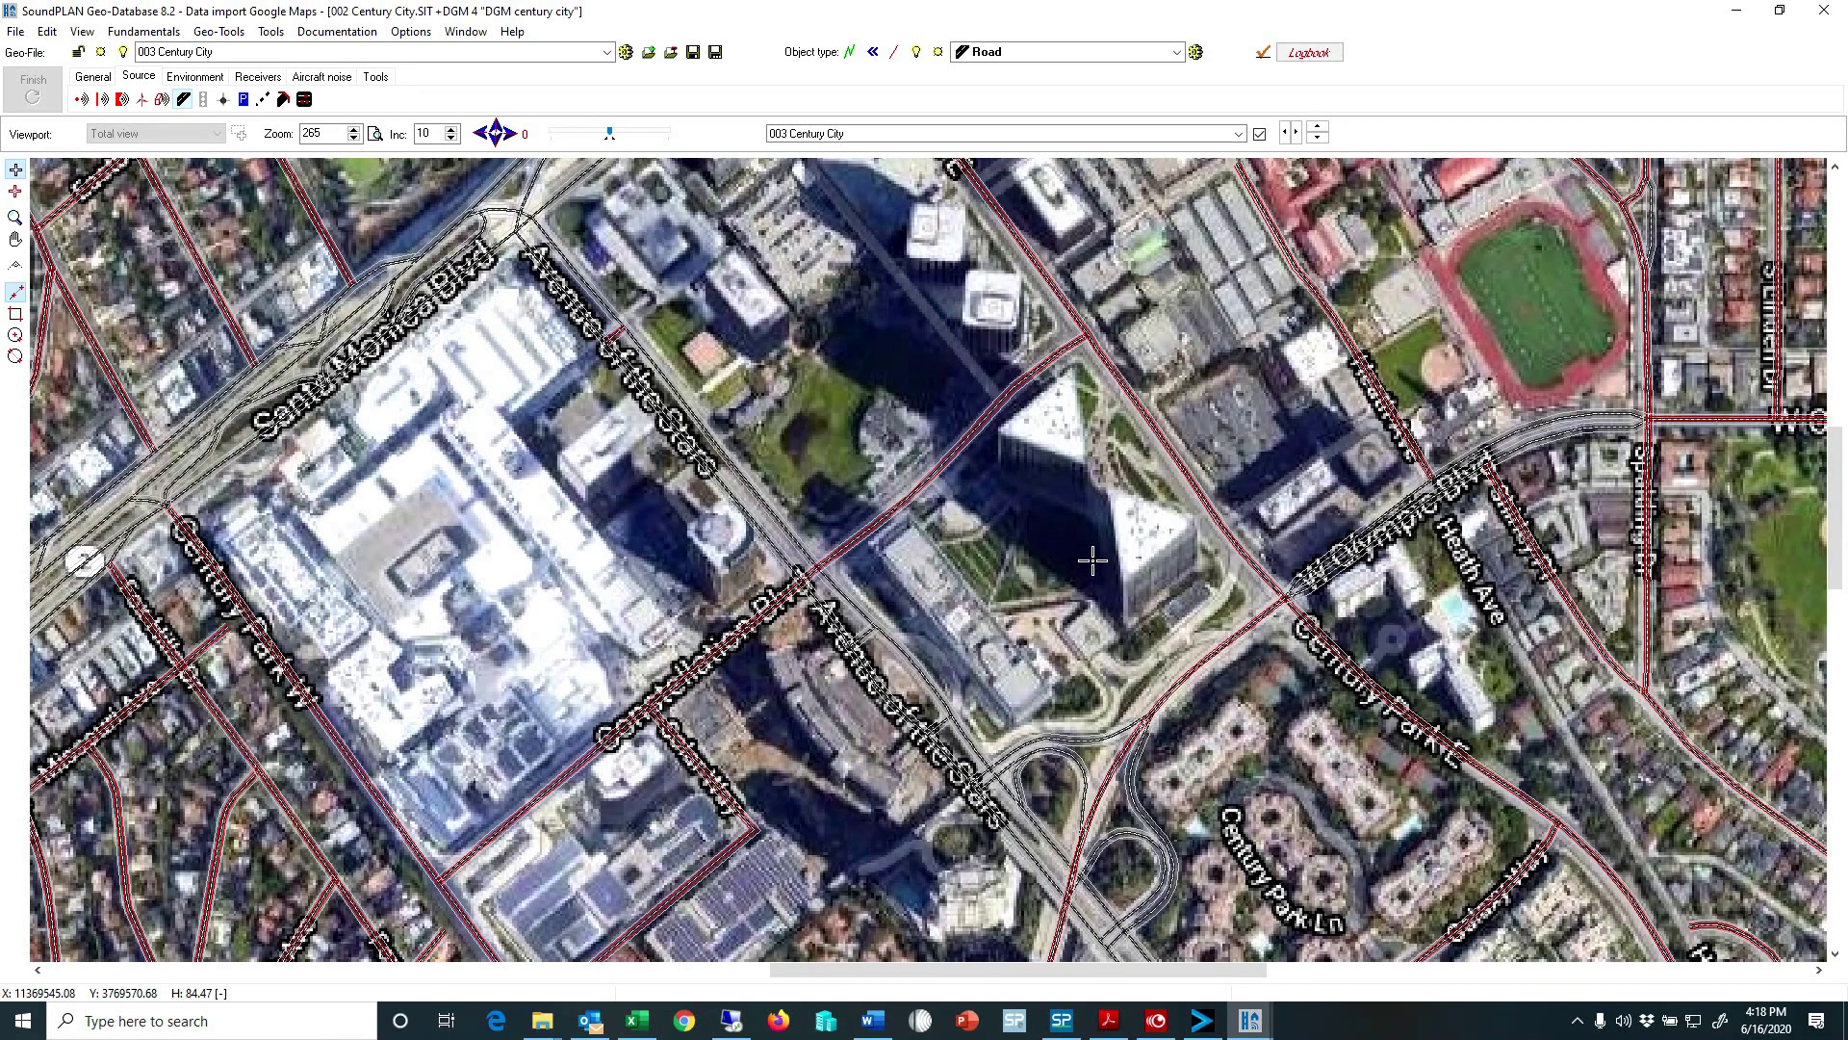
left_click(82, 32)
left_click(100, 60)
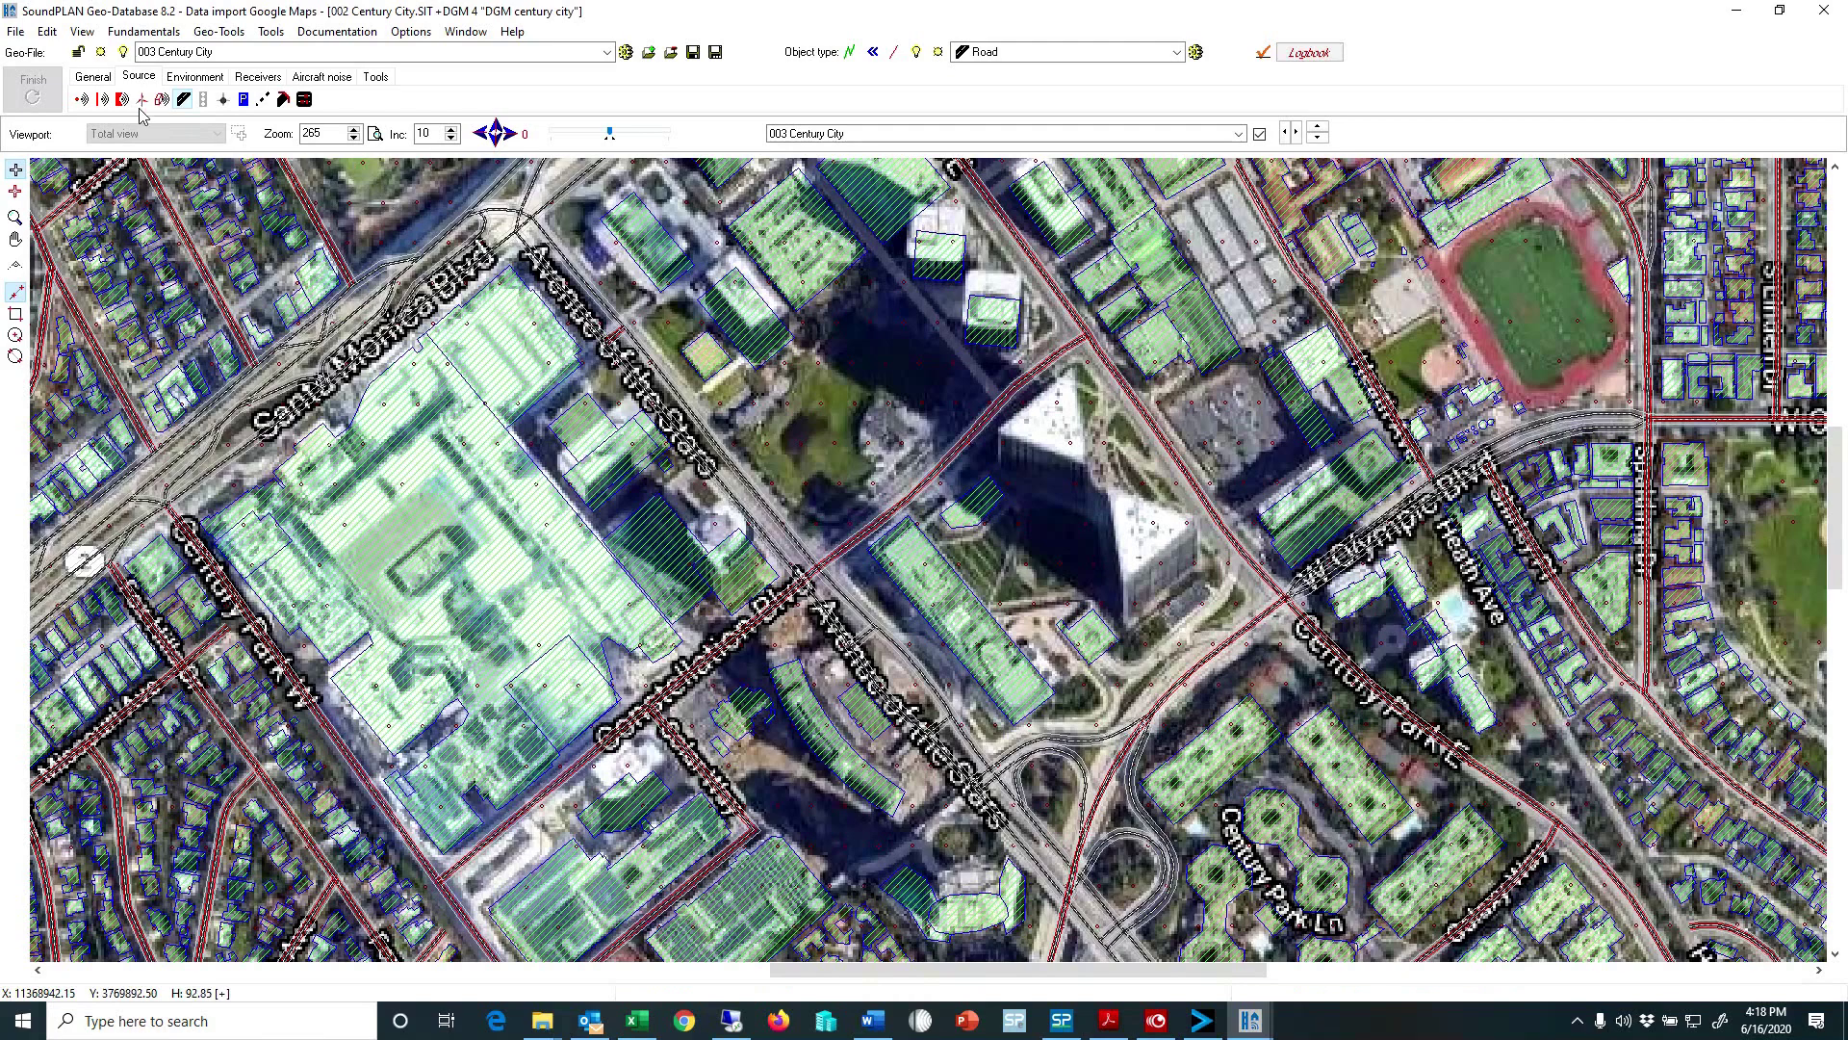
Digitize a building on the right triangular tower and give it a 124 m building height.
left_click(195, 76)
left_click(205, 100)
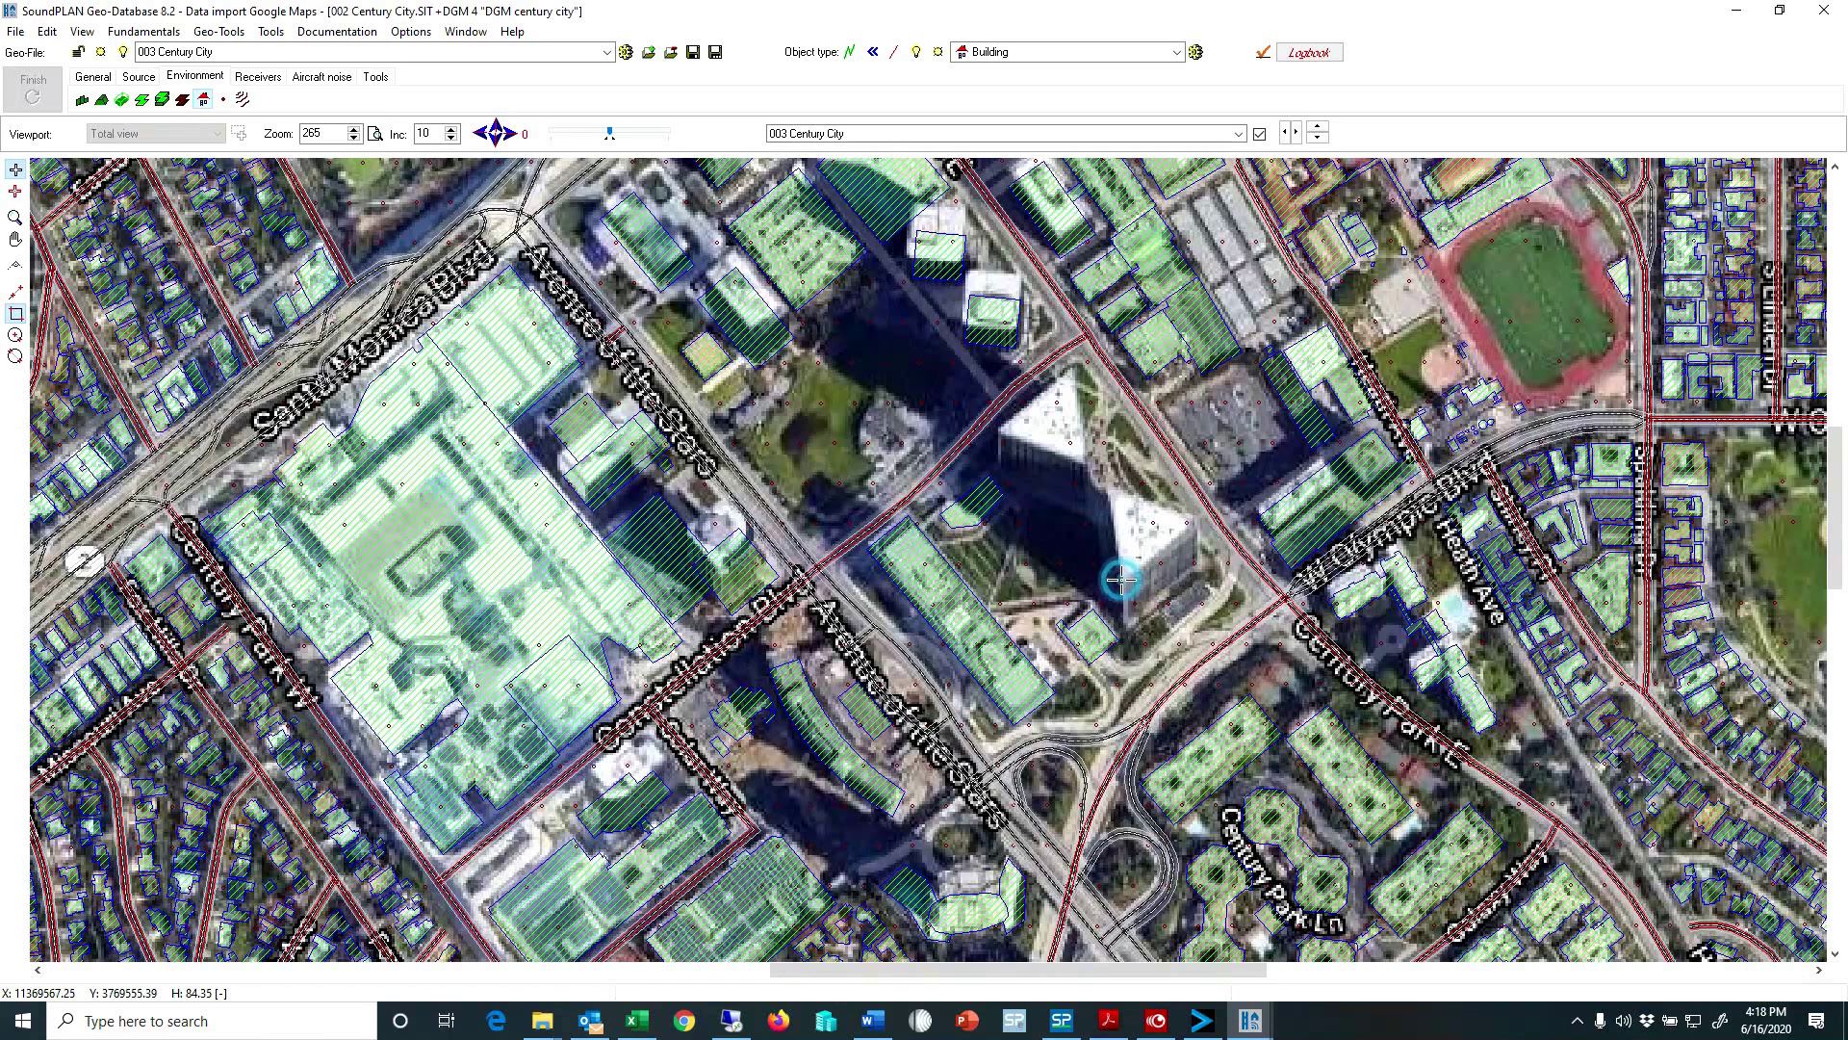
double_click(1120, 580)
double_click(643, 410)
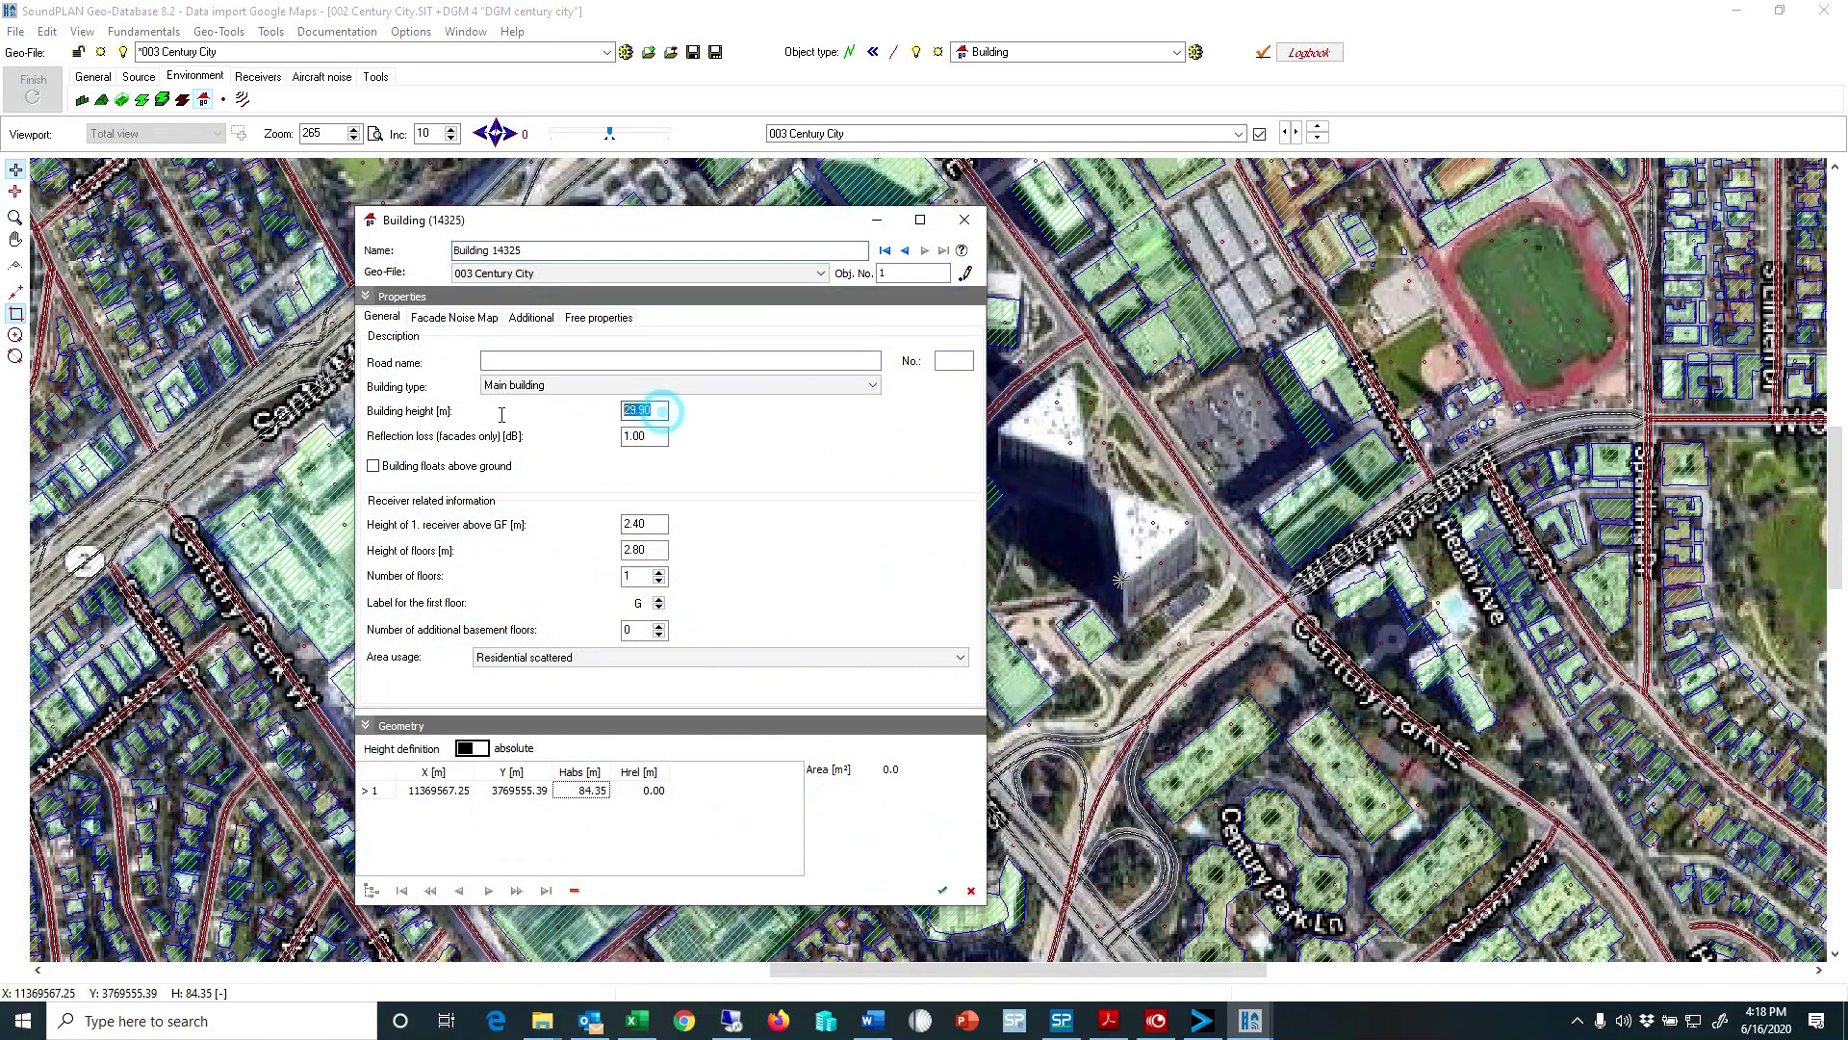
type("14")
key("BackSpace")
type("24")
left_click(942, 889)
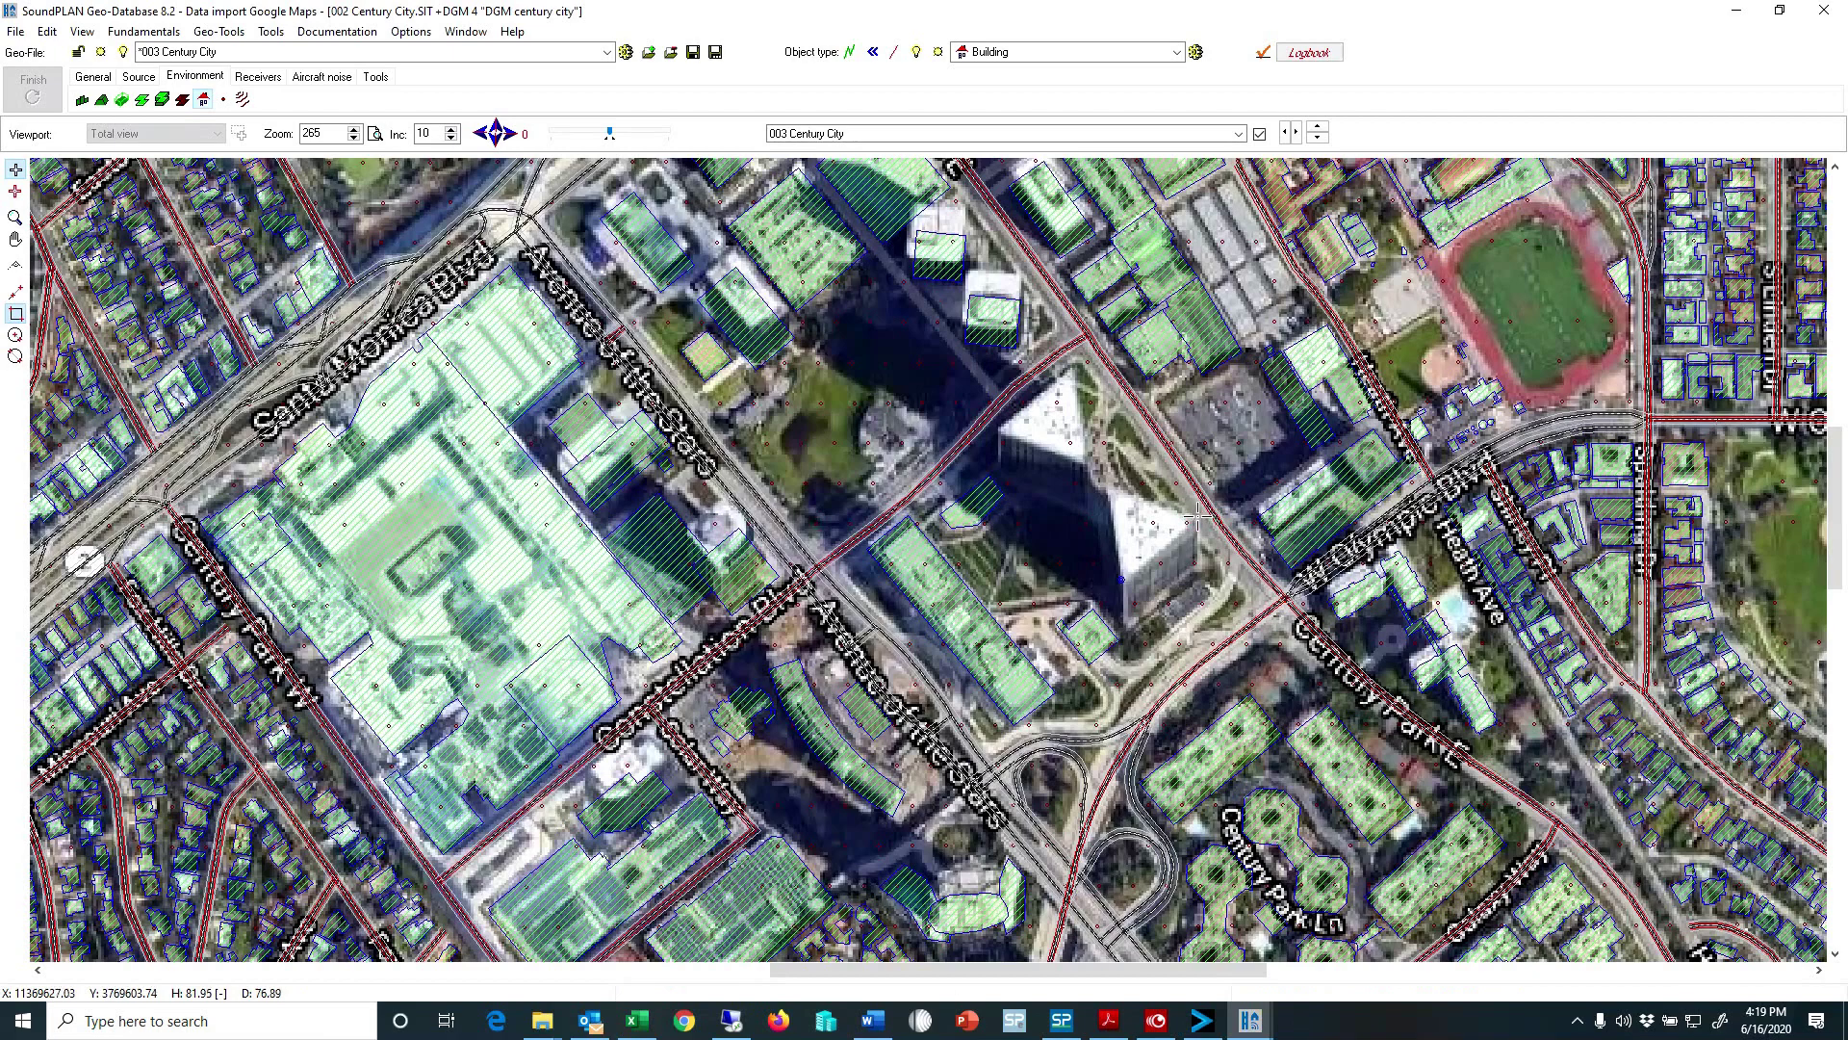
Copy the triangular tower's building outline onto the upper-left second tower.
left_click(1128, 520)
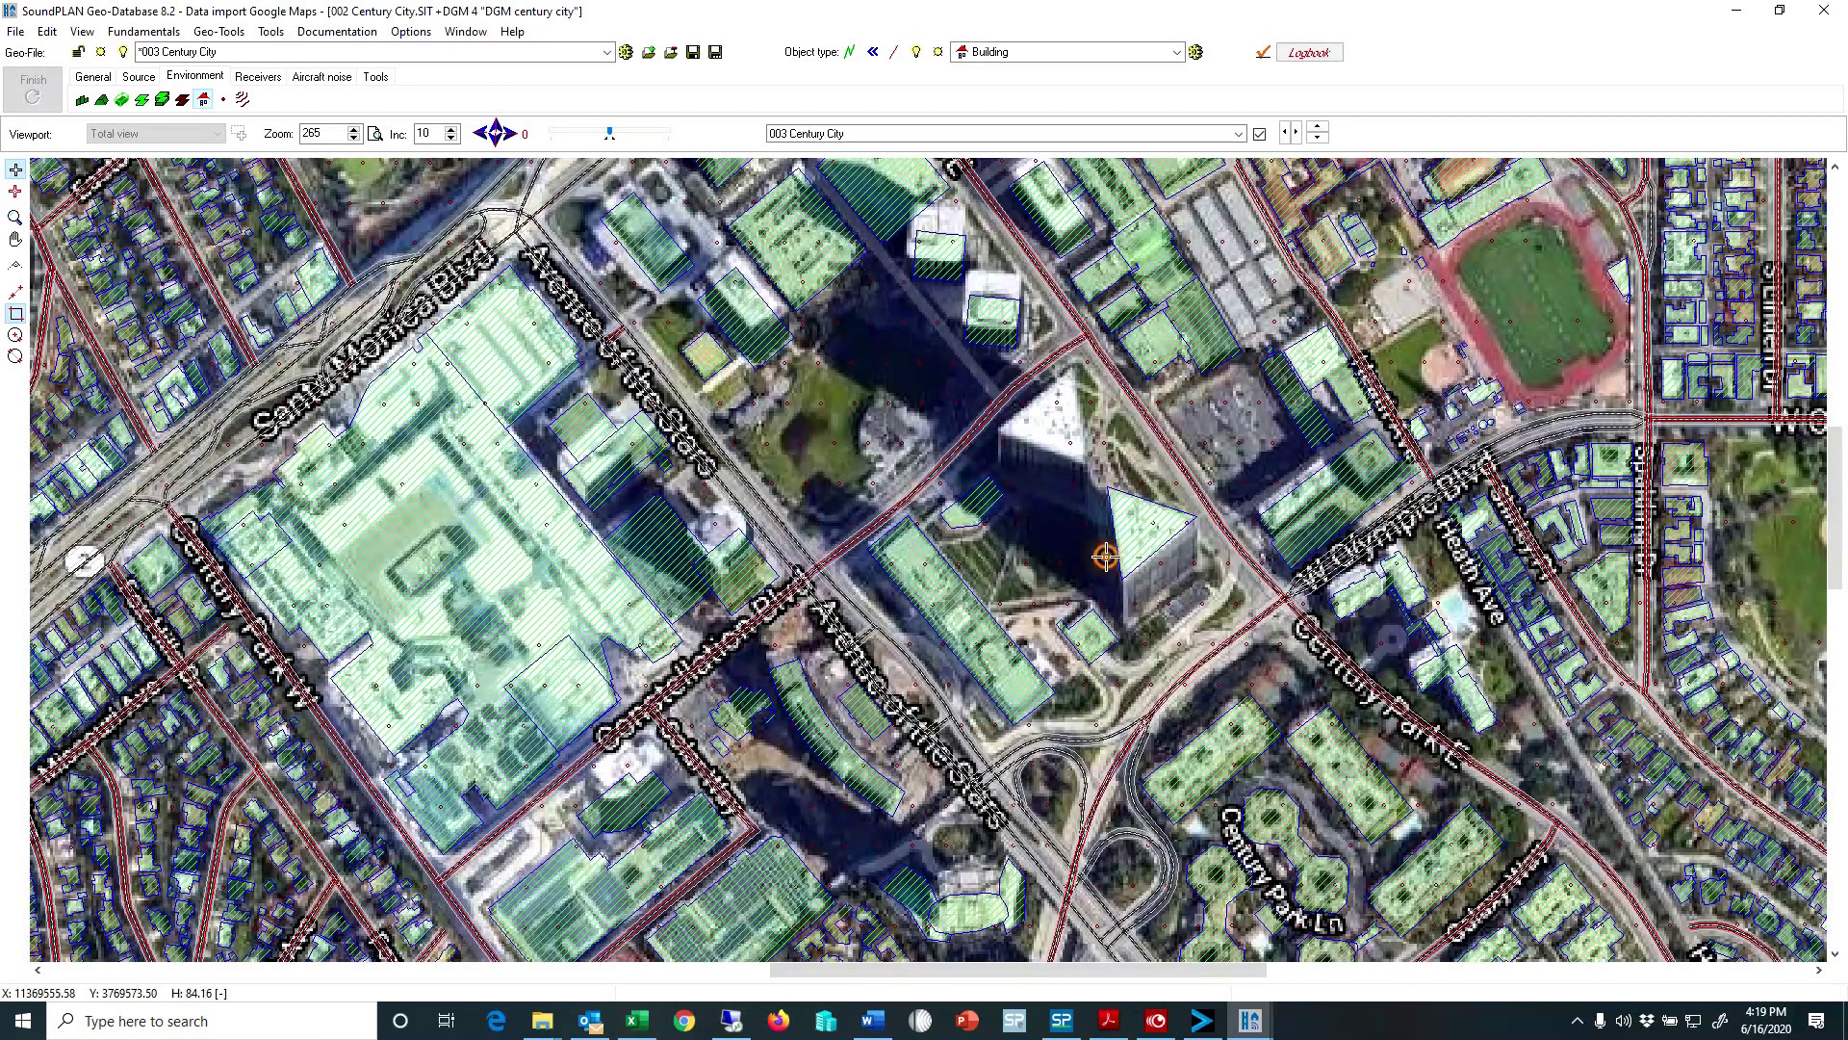
left_click(1142, 541)
left_click_drag(1142, 541, 1151, 585)
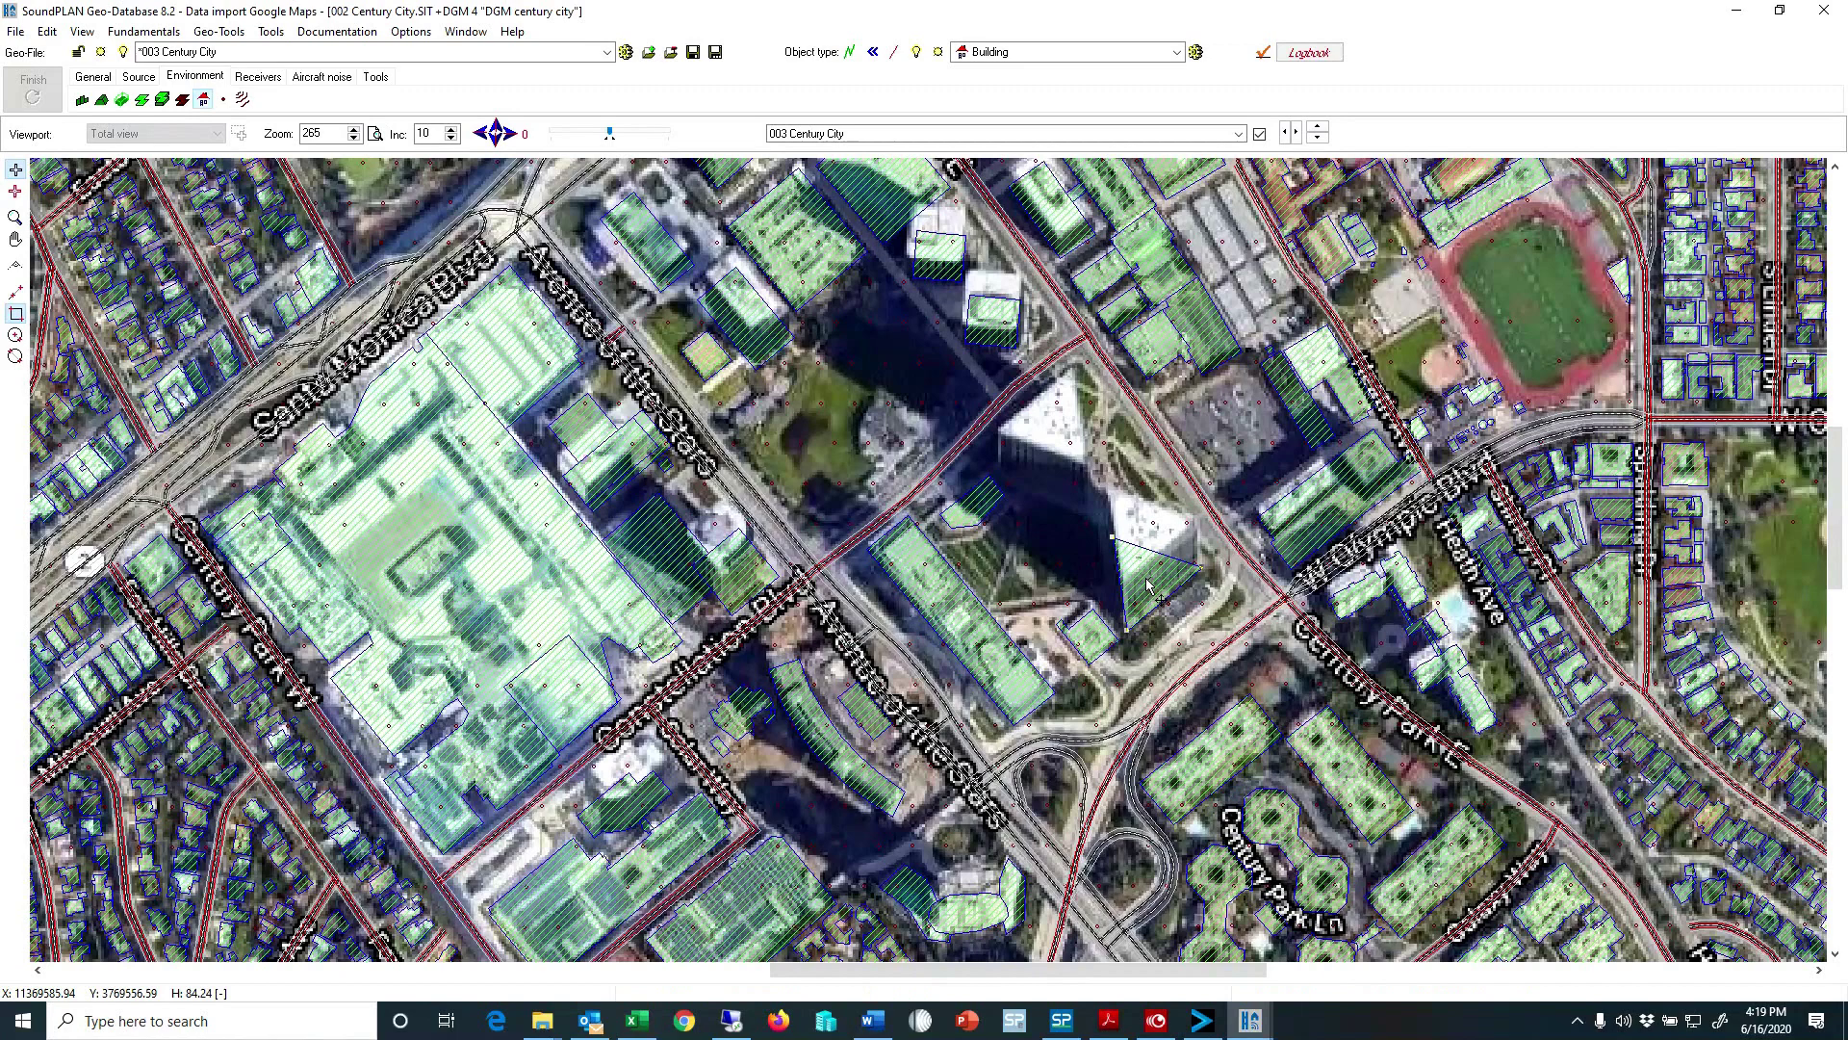
left_click_drag(1145, 582, 1072, 494)
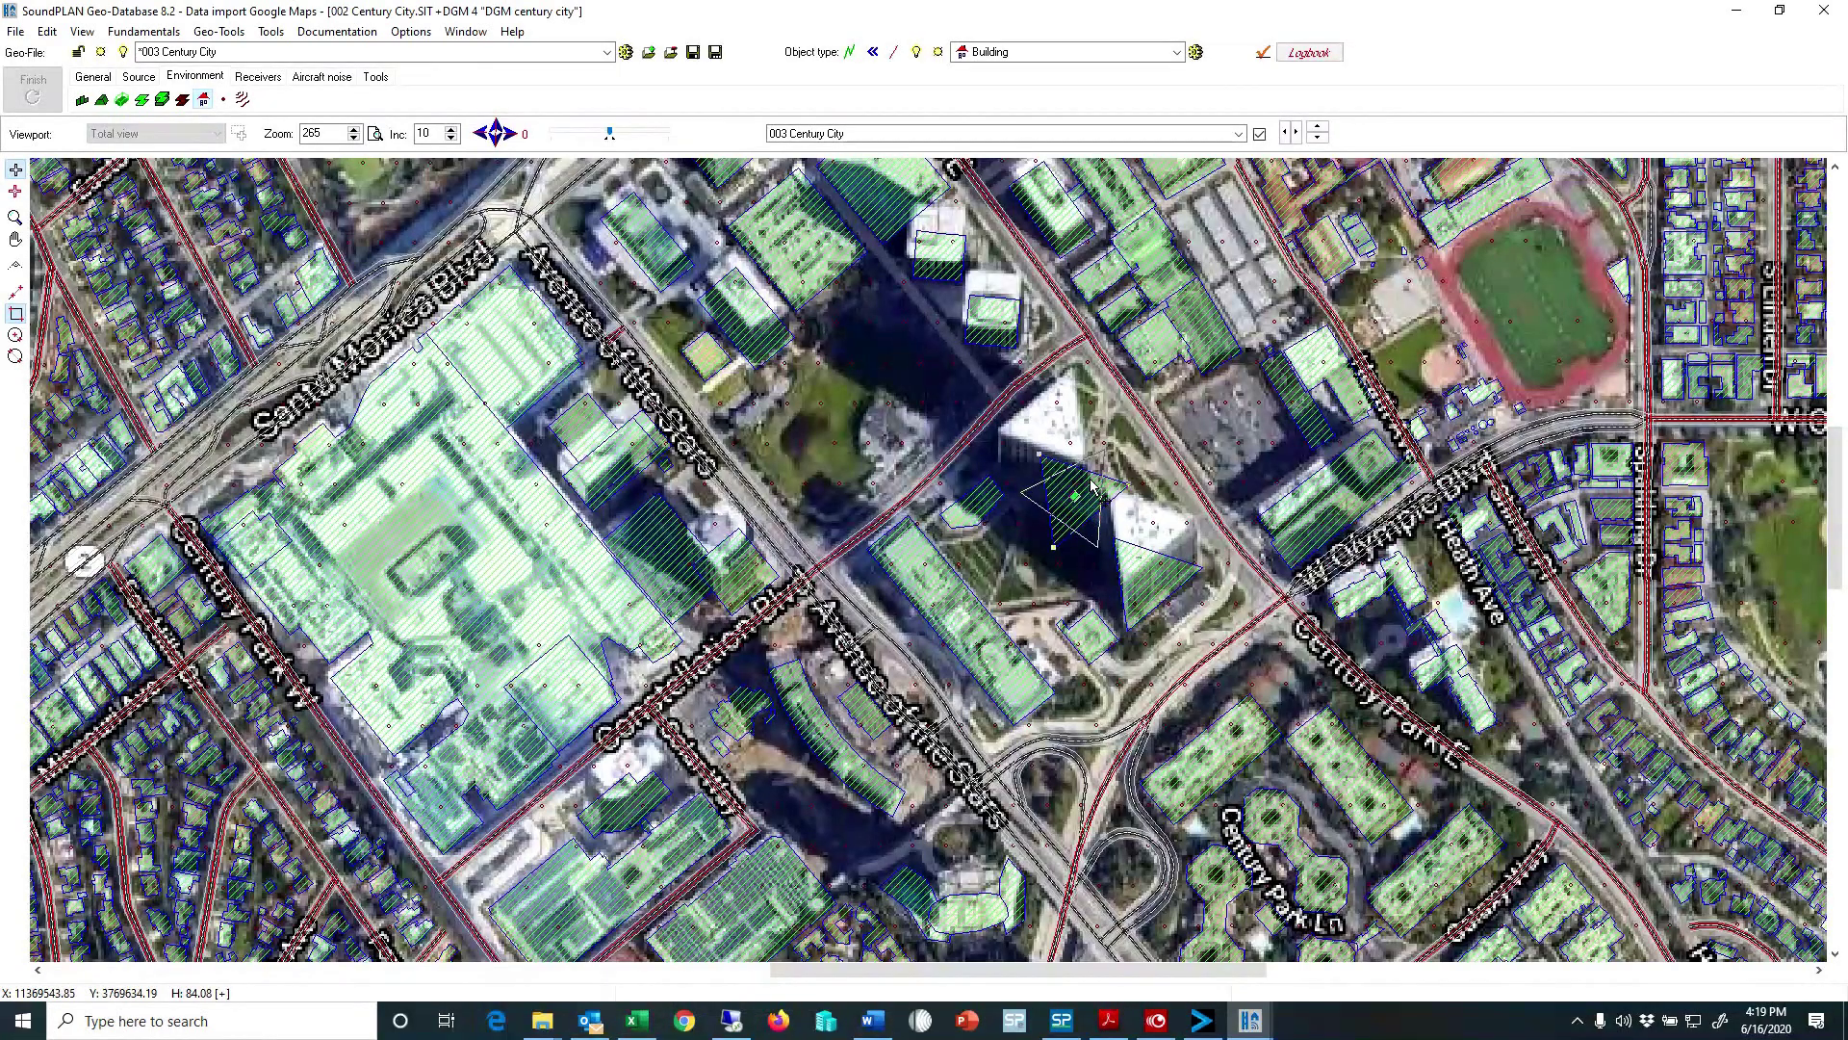
mouse_move(1098, 478)
left_mouse_down()
mouse_move(1078, 497)
mouse_move(1045, 456)
left_mouse_up()
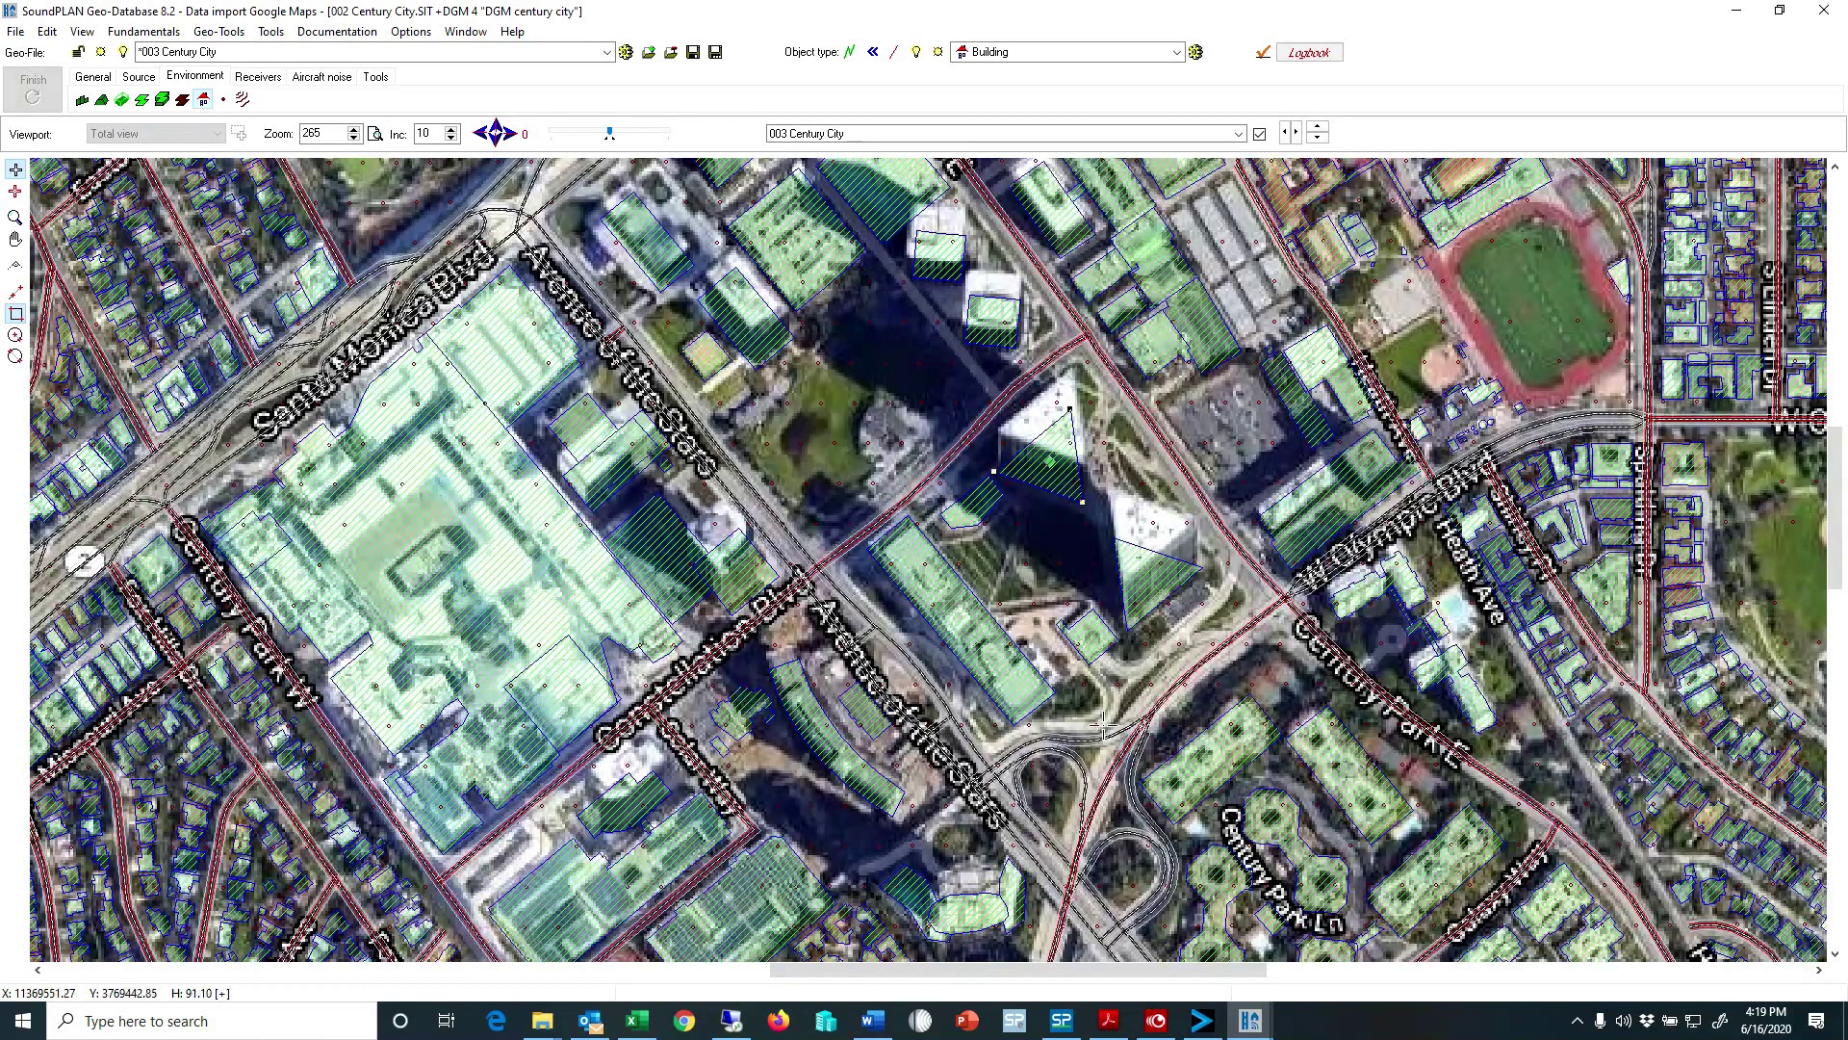
left_click(82, 31)
left_click(118, 273)
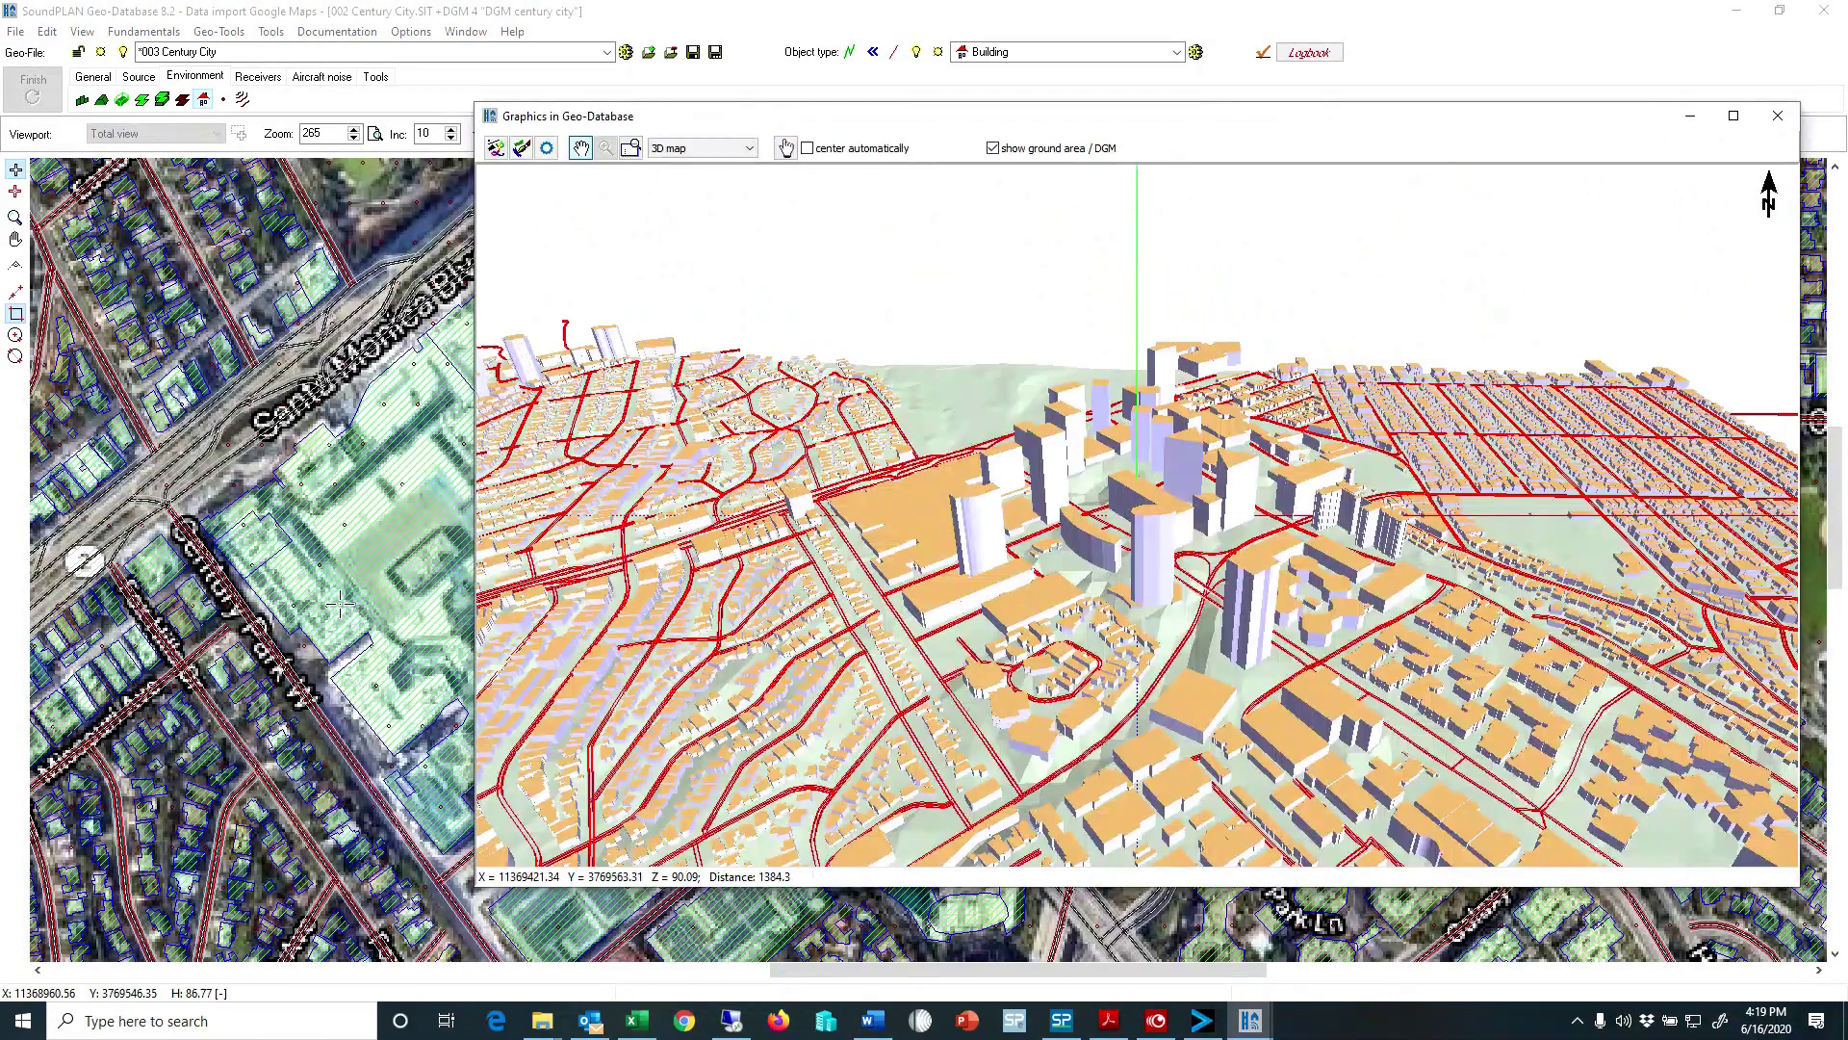
scroll(1264, 452, "up", 5)
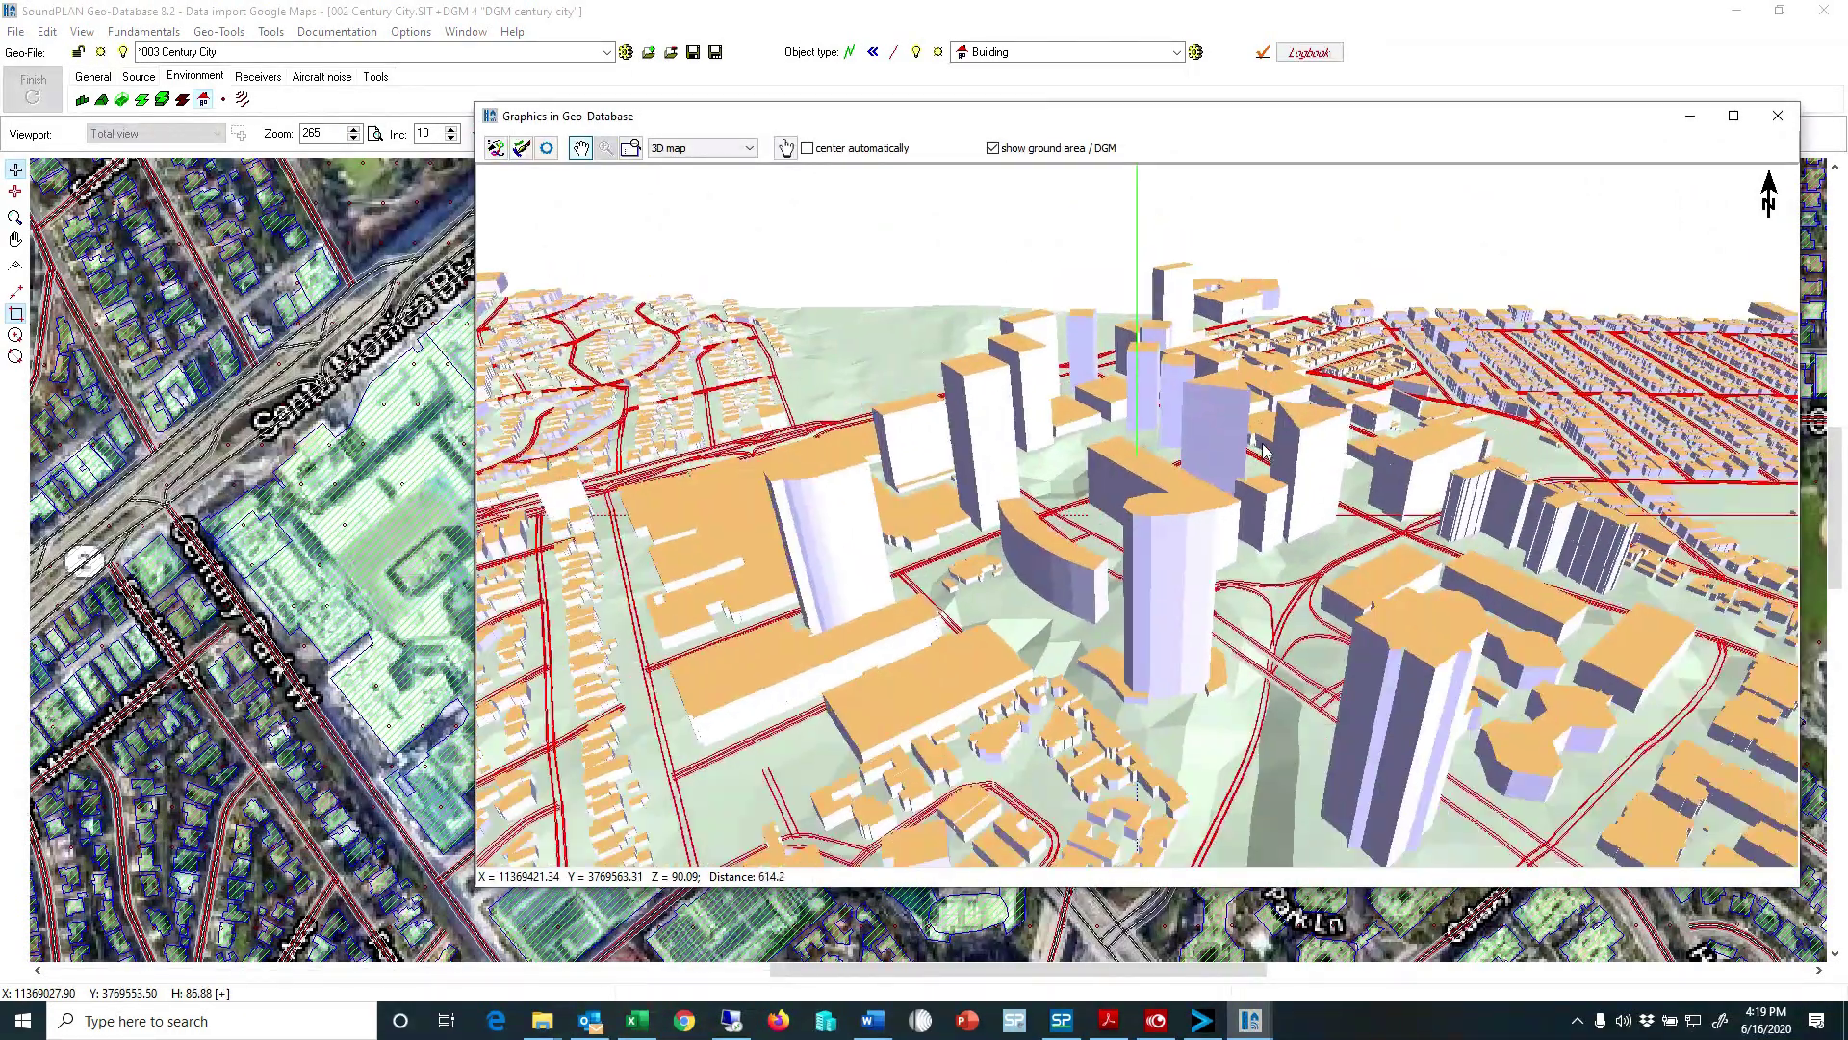
scroll(1264, 452, "down", 3)
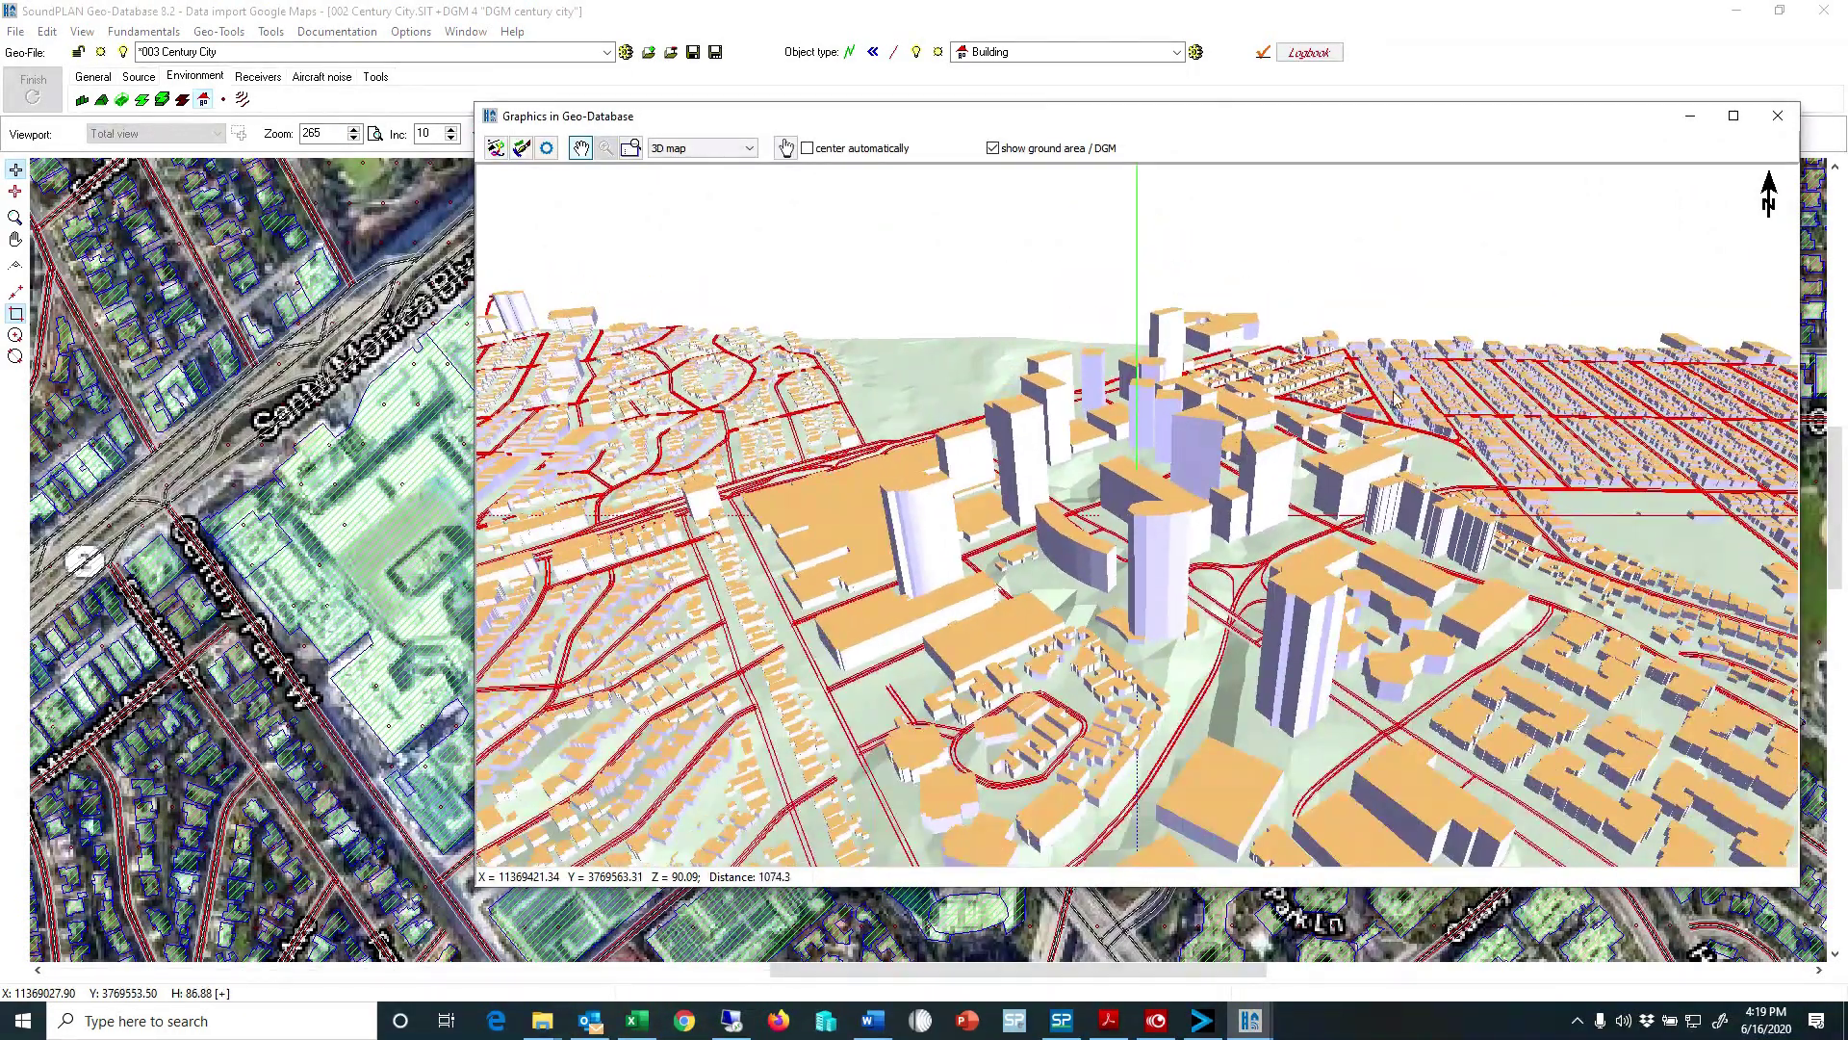
left_click(1783, 116)
mouse_move(1252, 1019)
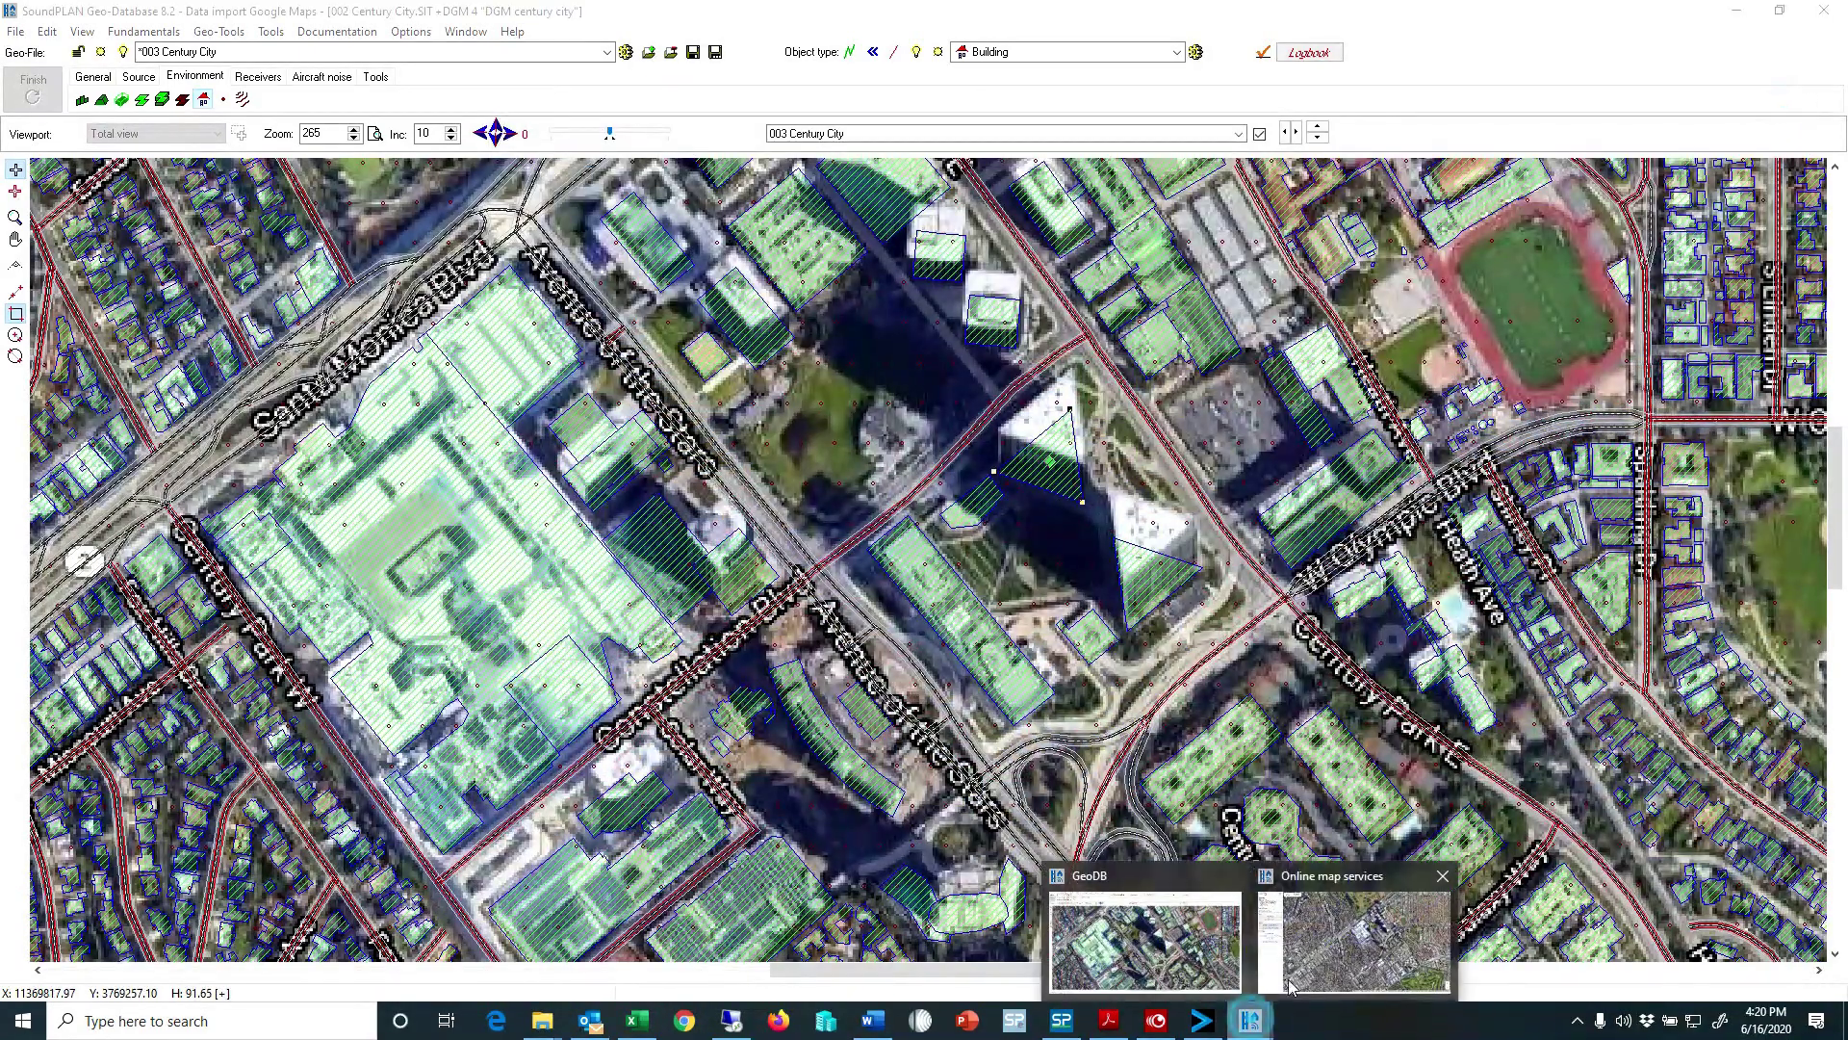
left_click(1290, 986)
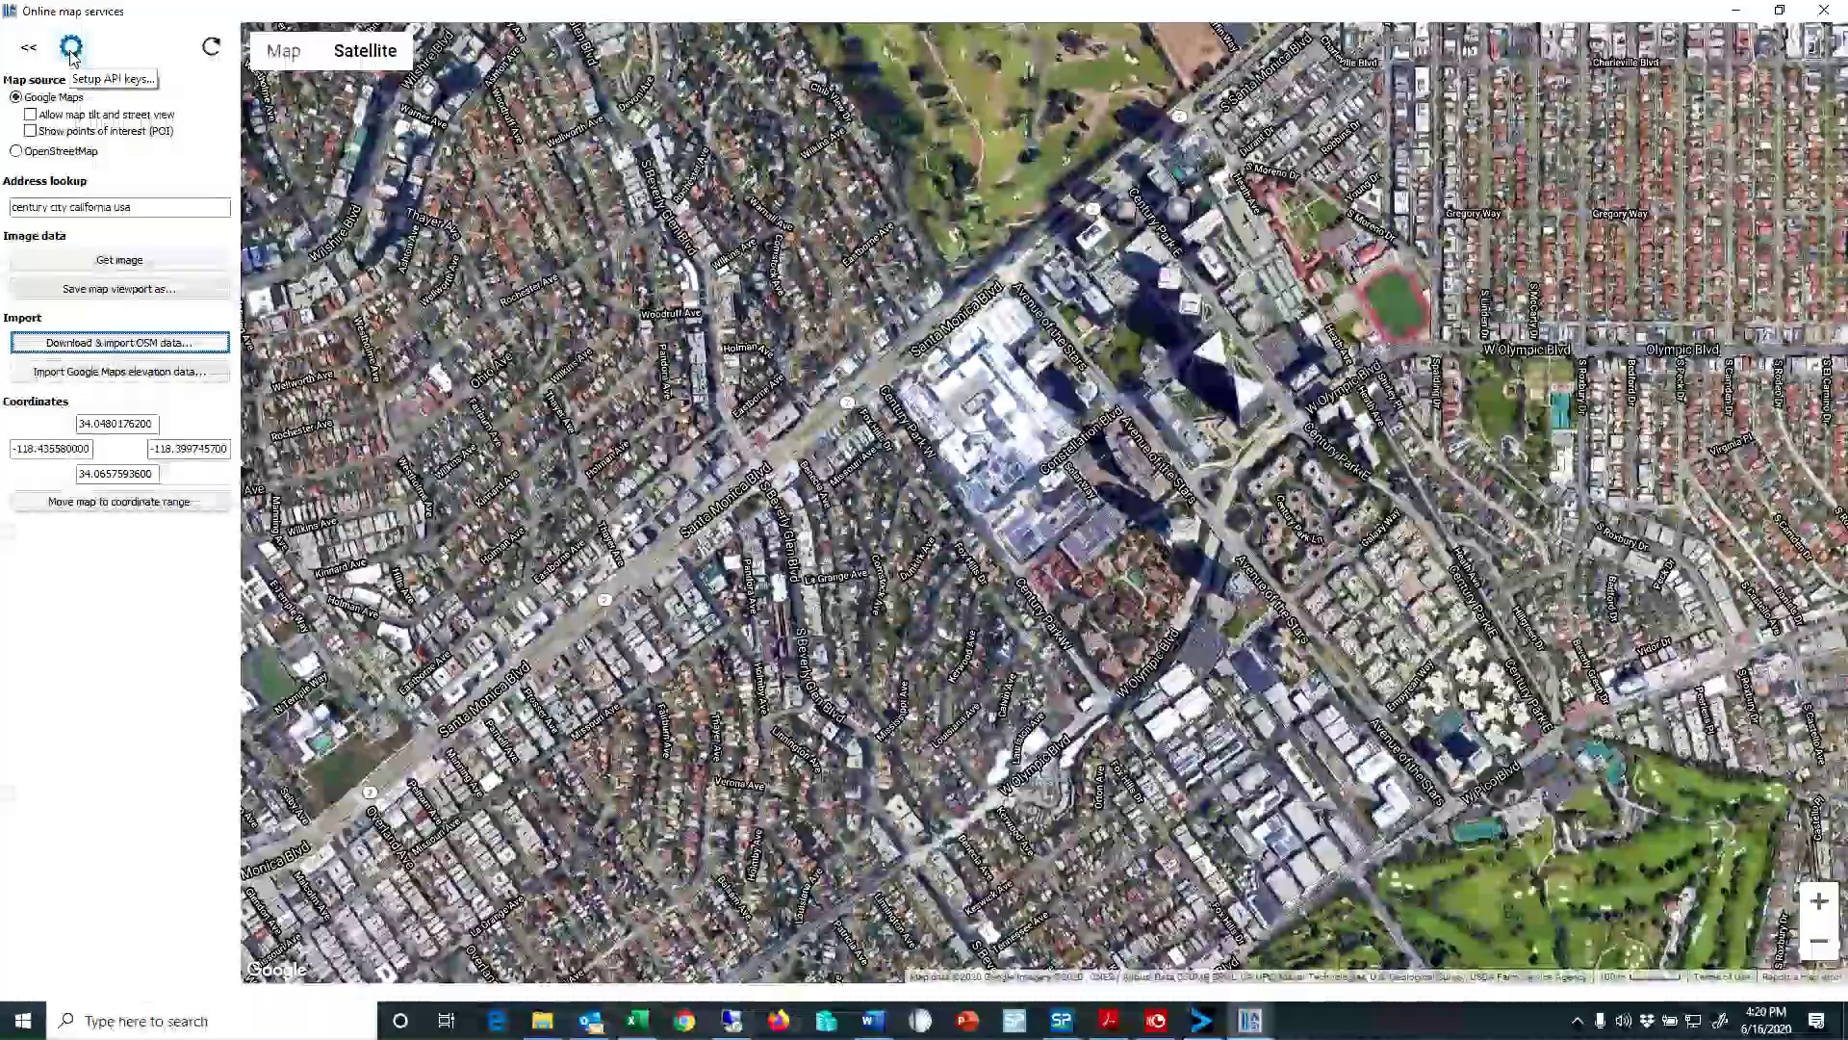
Open the API key settings and launch the Google API Console in the browser.
left_click(70, 48)
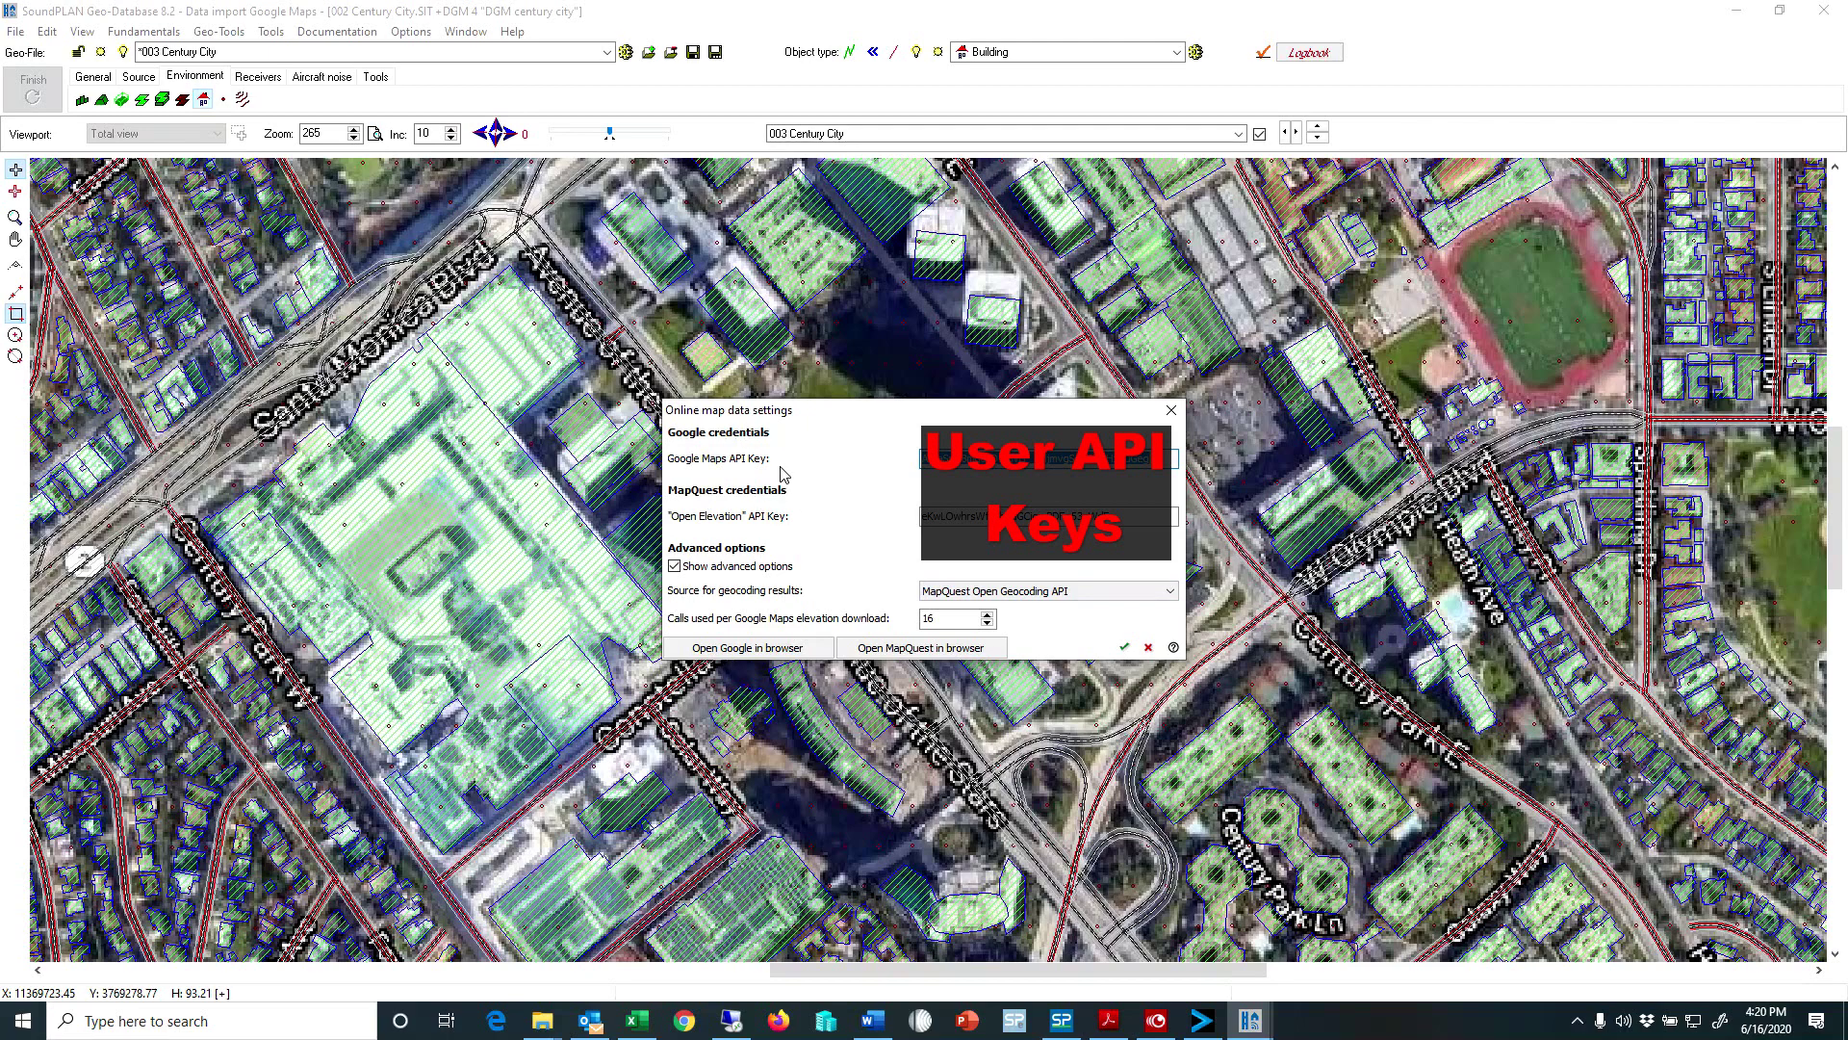
left_click(776, 648)
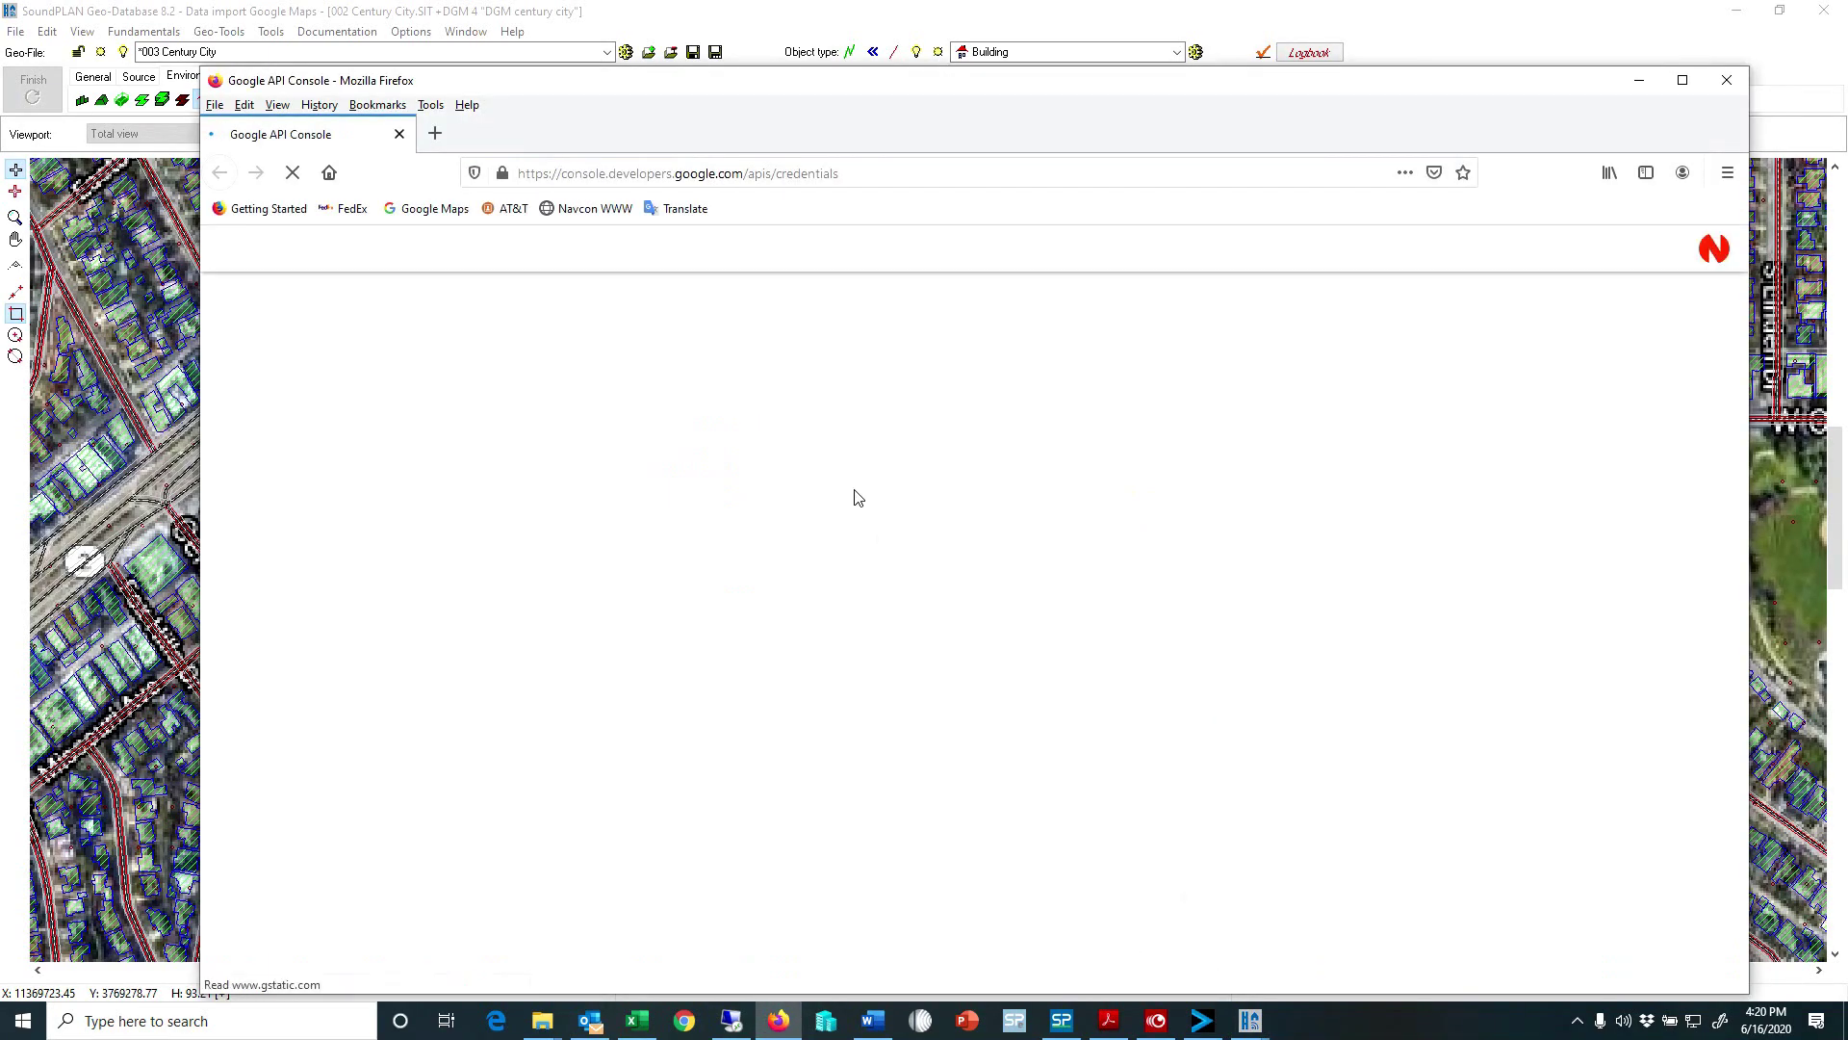
Show the project's Credentials page listing its two API keys.
left_click(330, 427)
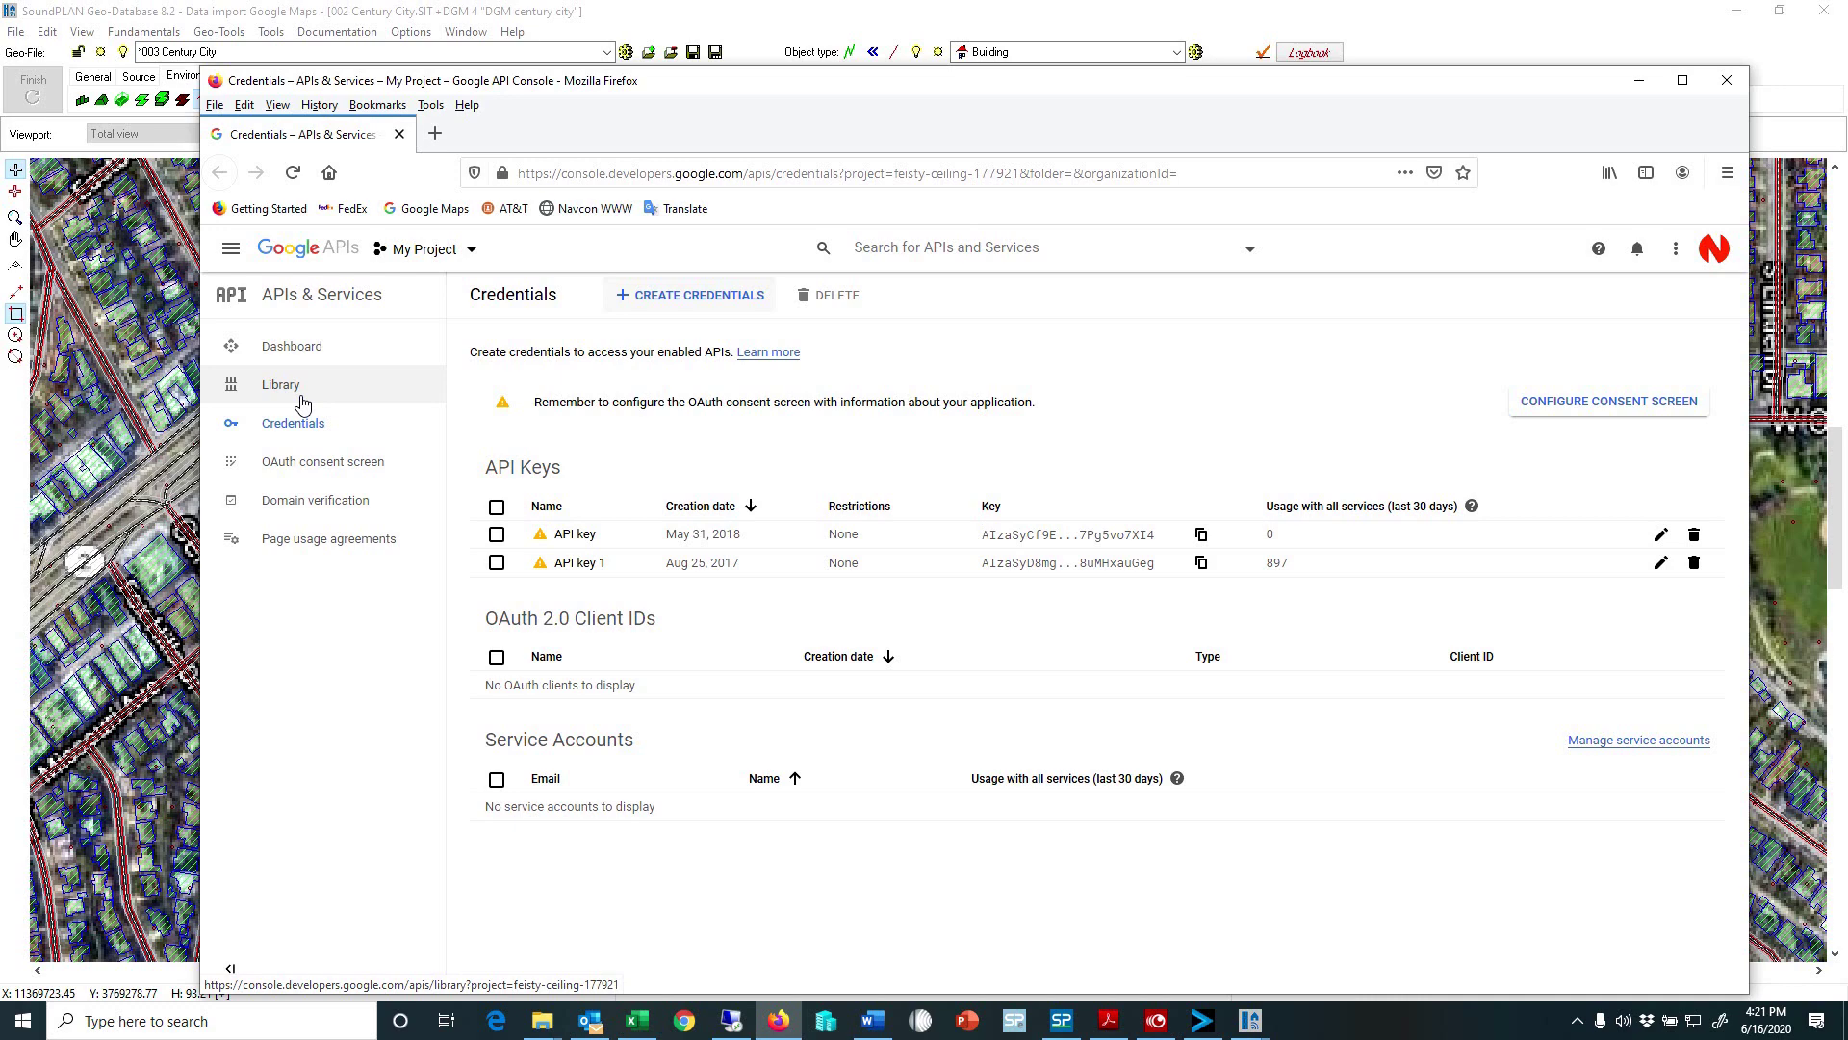
Browse the 15 Maps APIs in the API Library, then return to SoundPLAN.
left_click(302, 397)
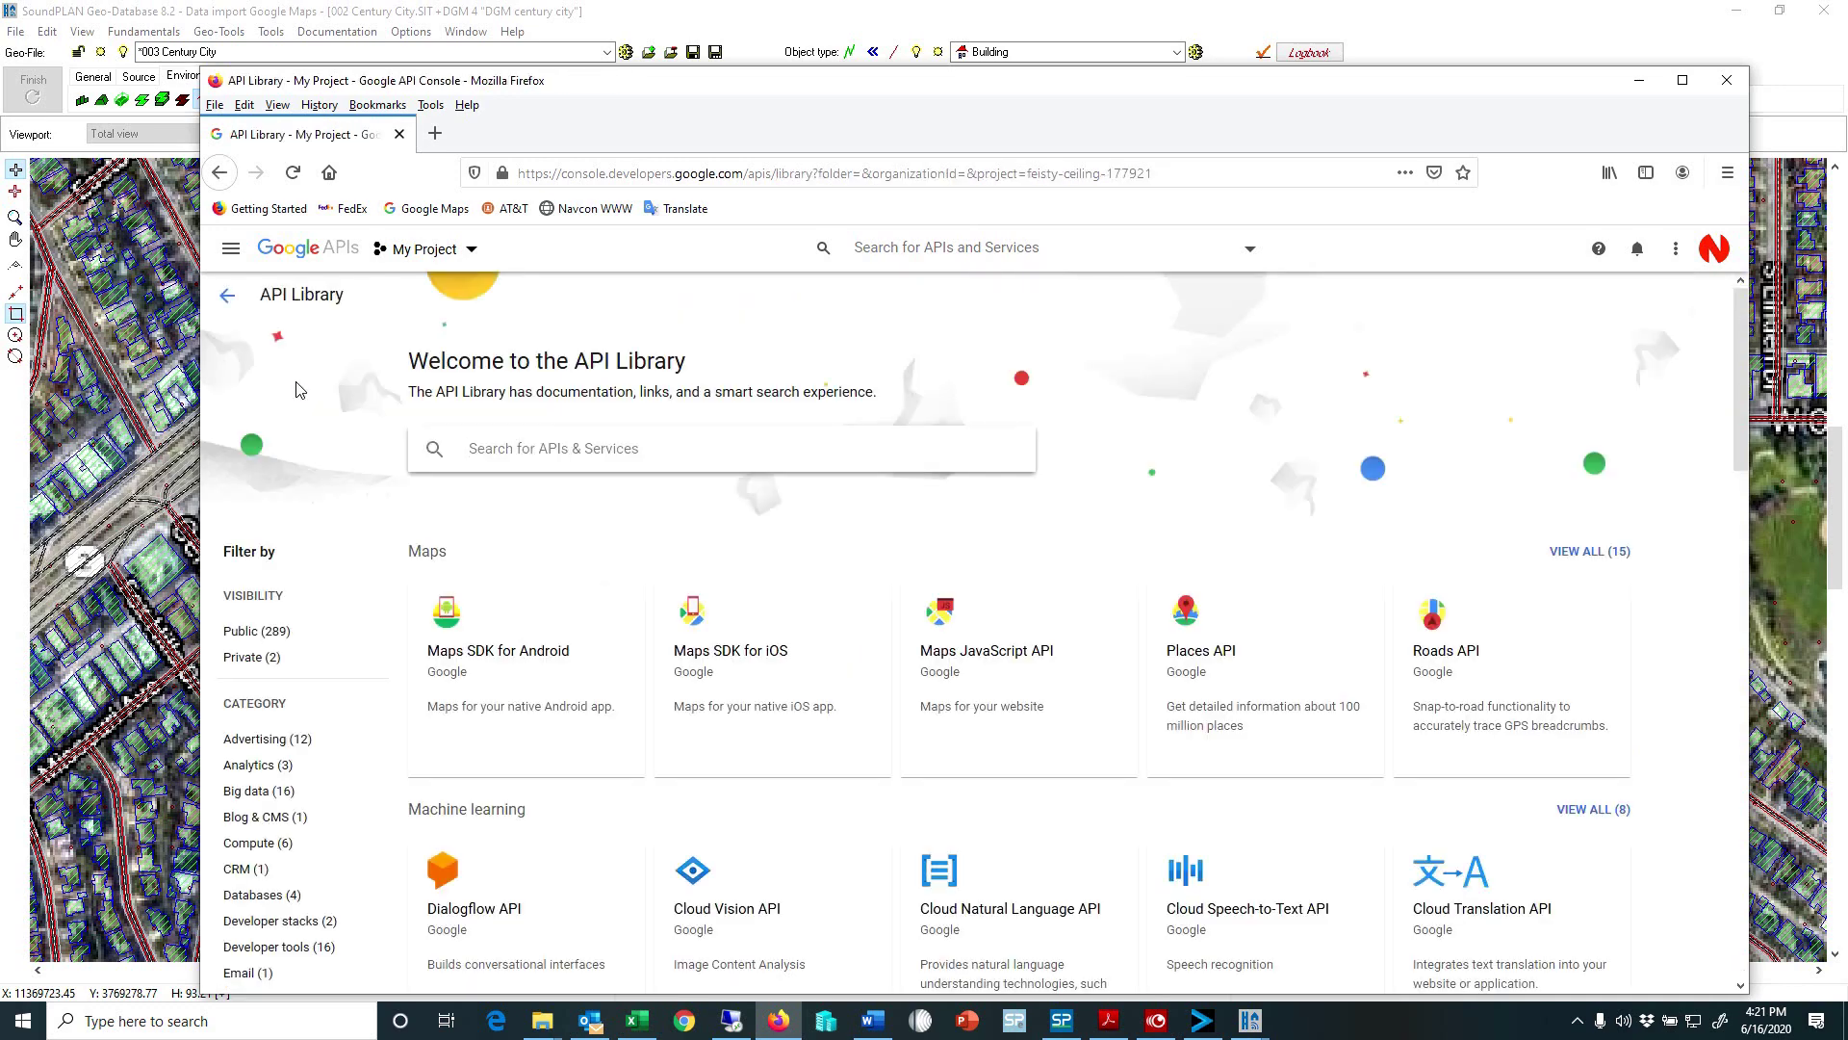
scroll(403, 760, "down", 5)
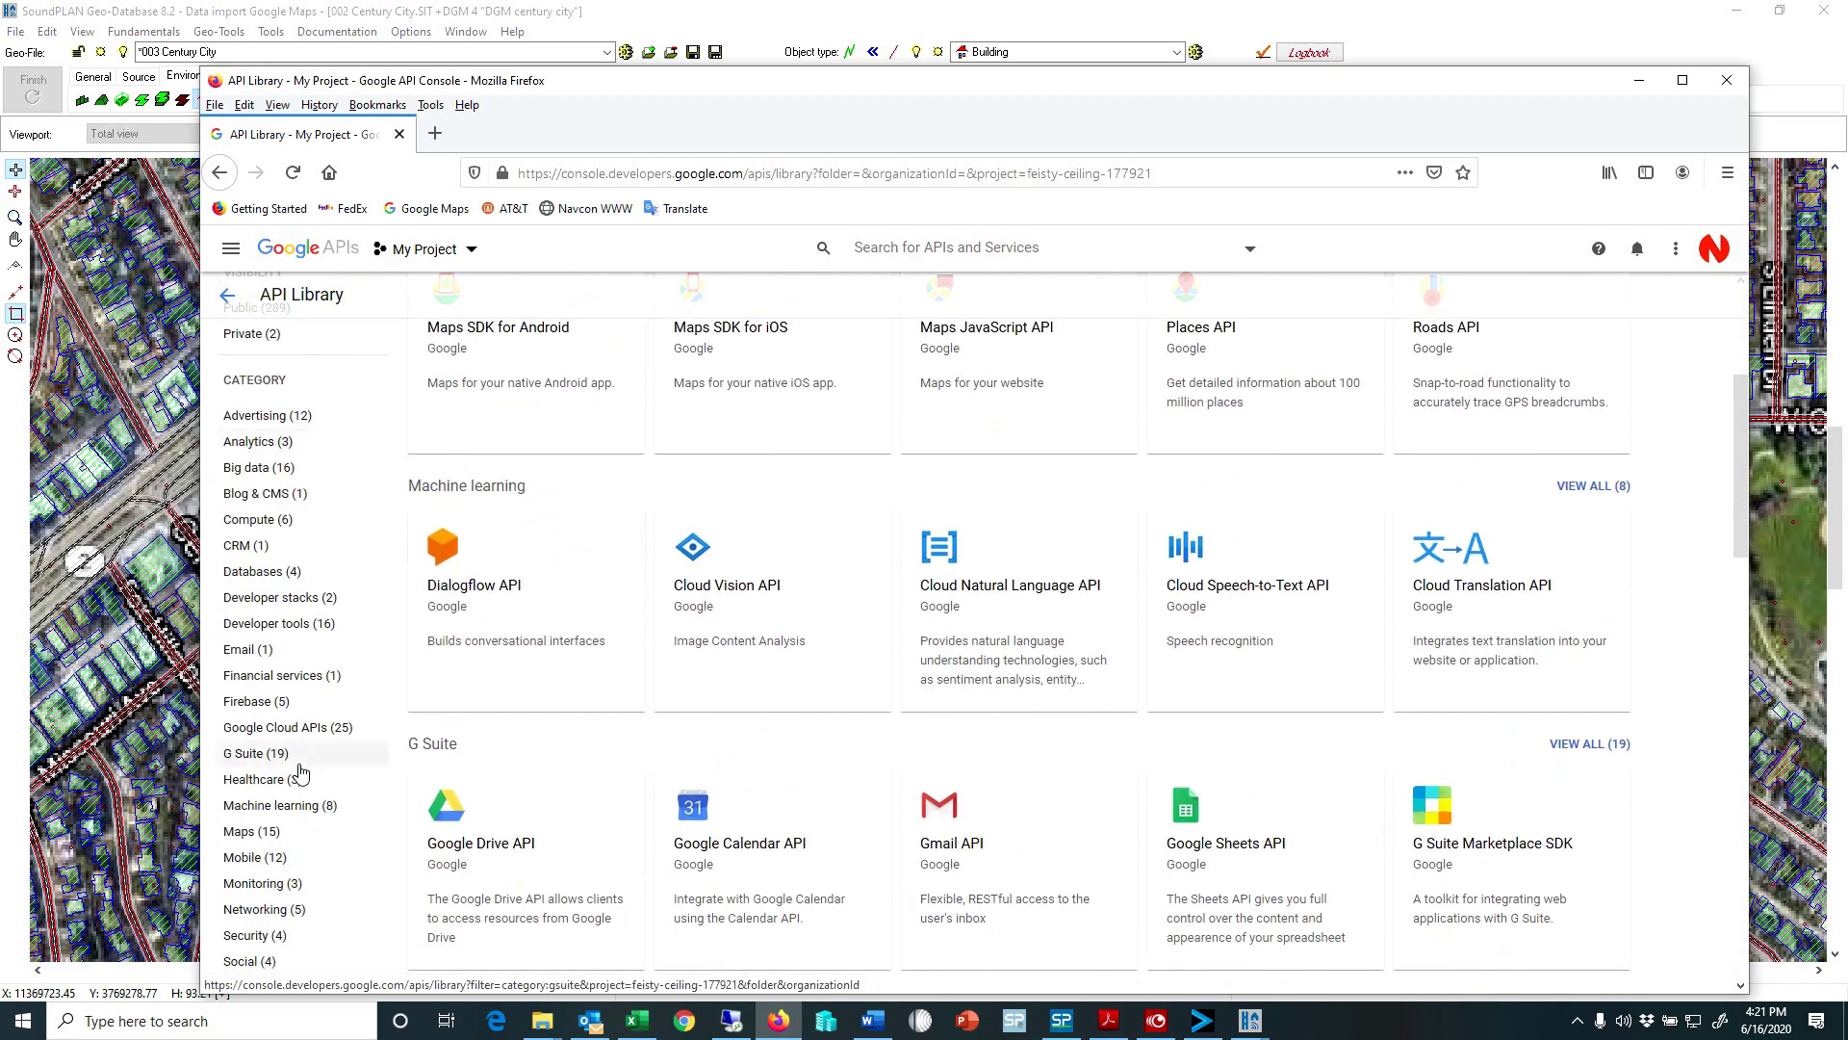
left_click(252, 671)
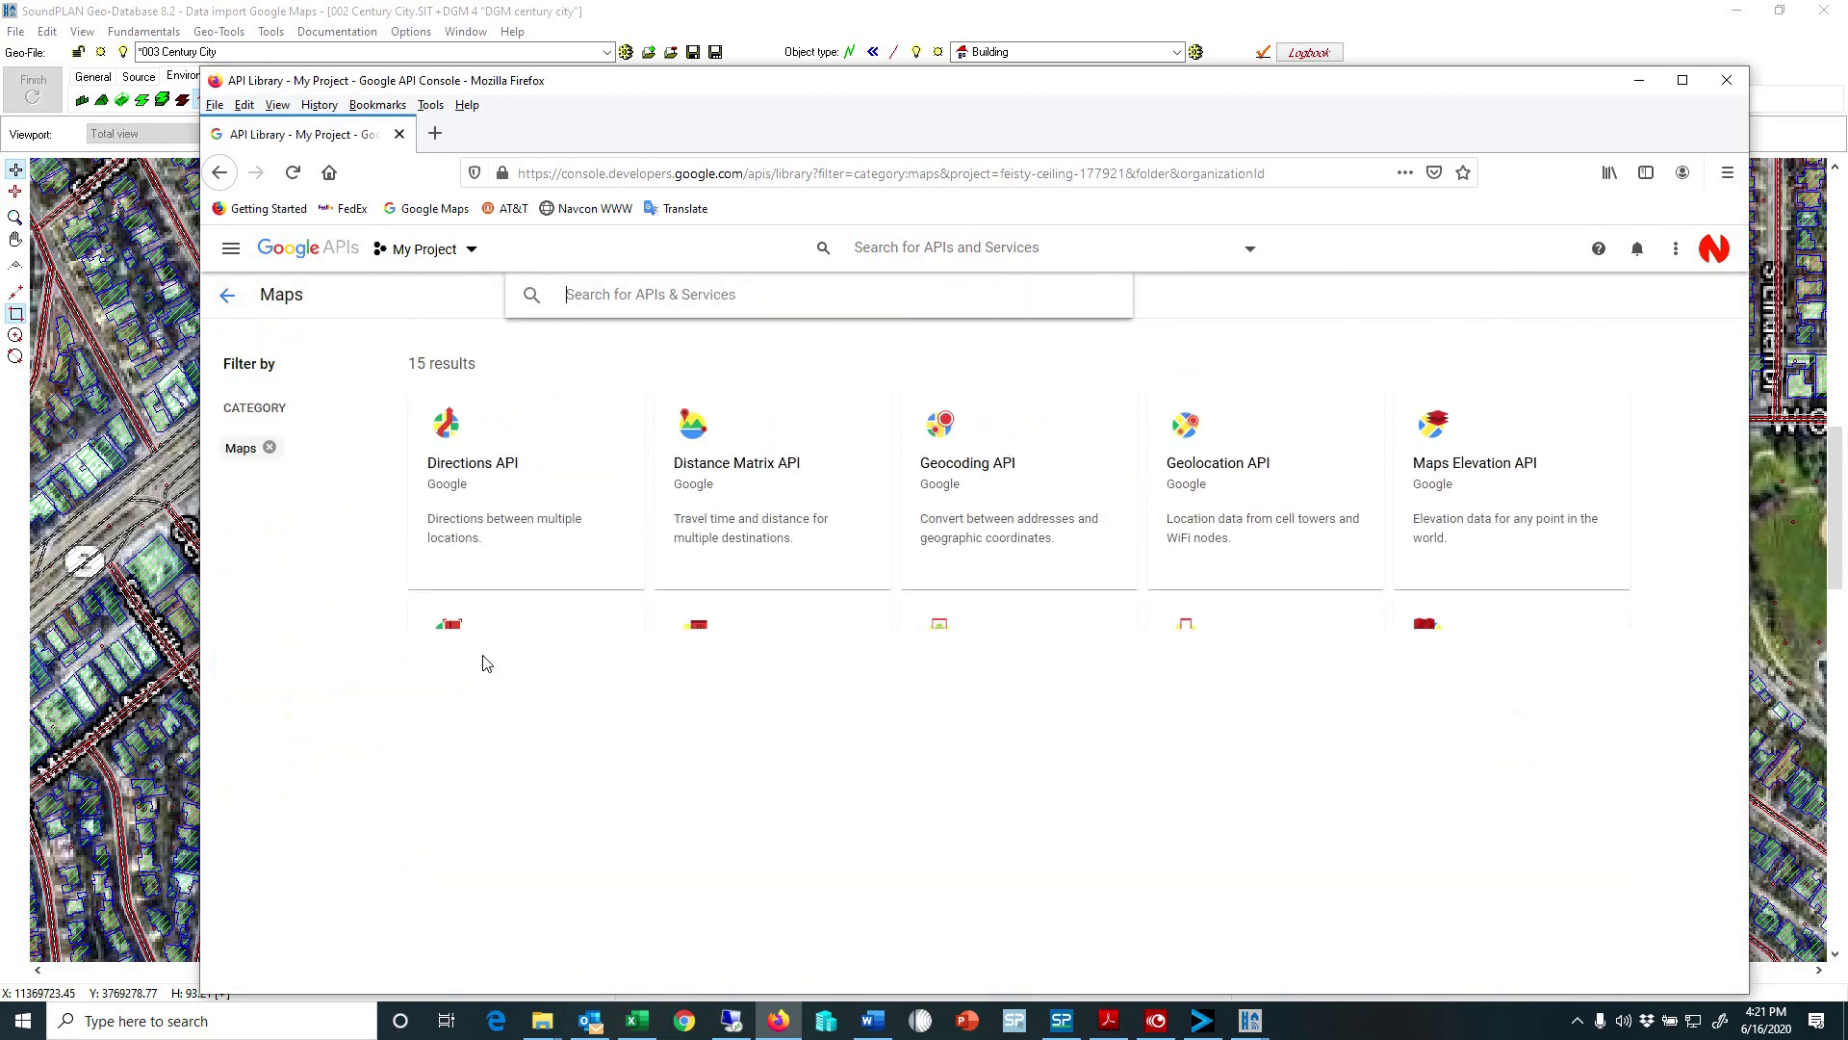
scroll(870, 528, "down", 1)
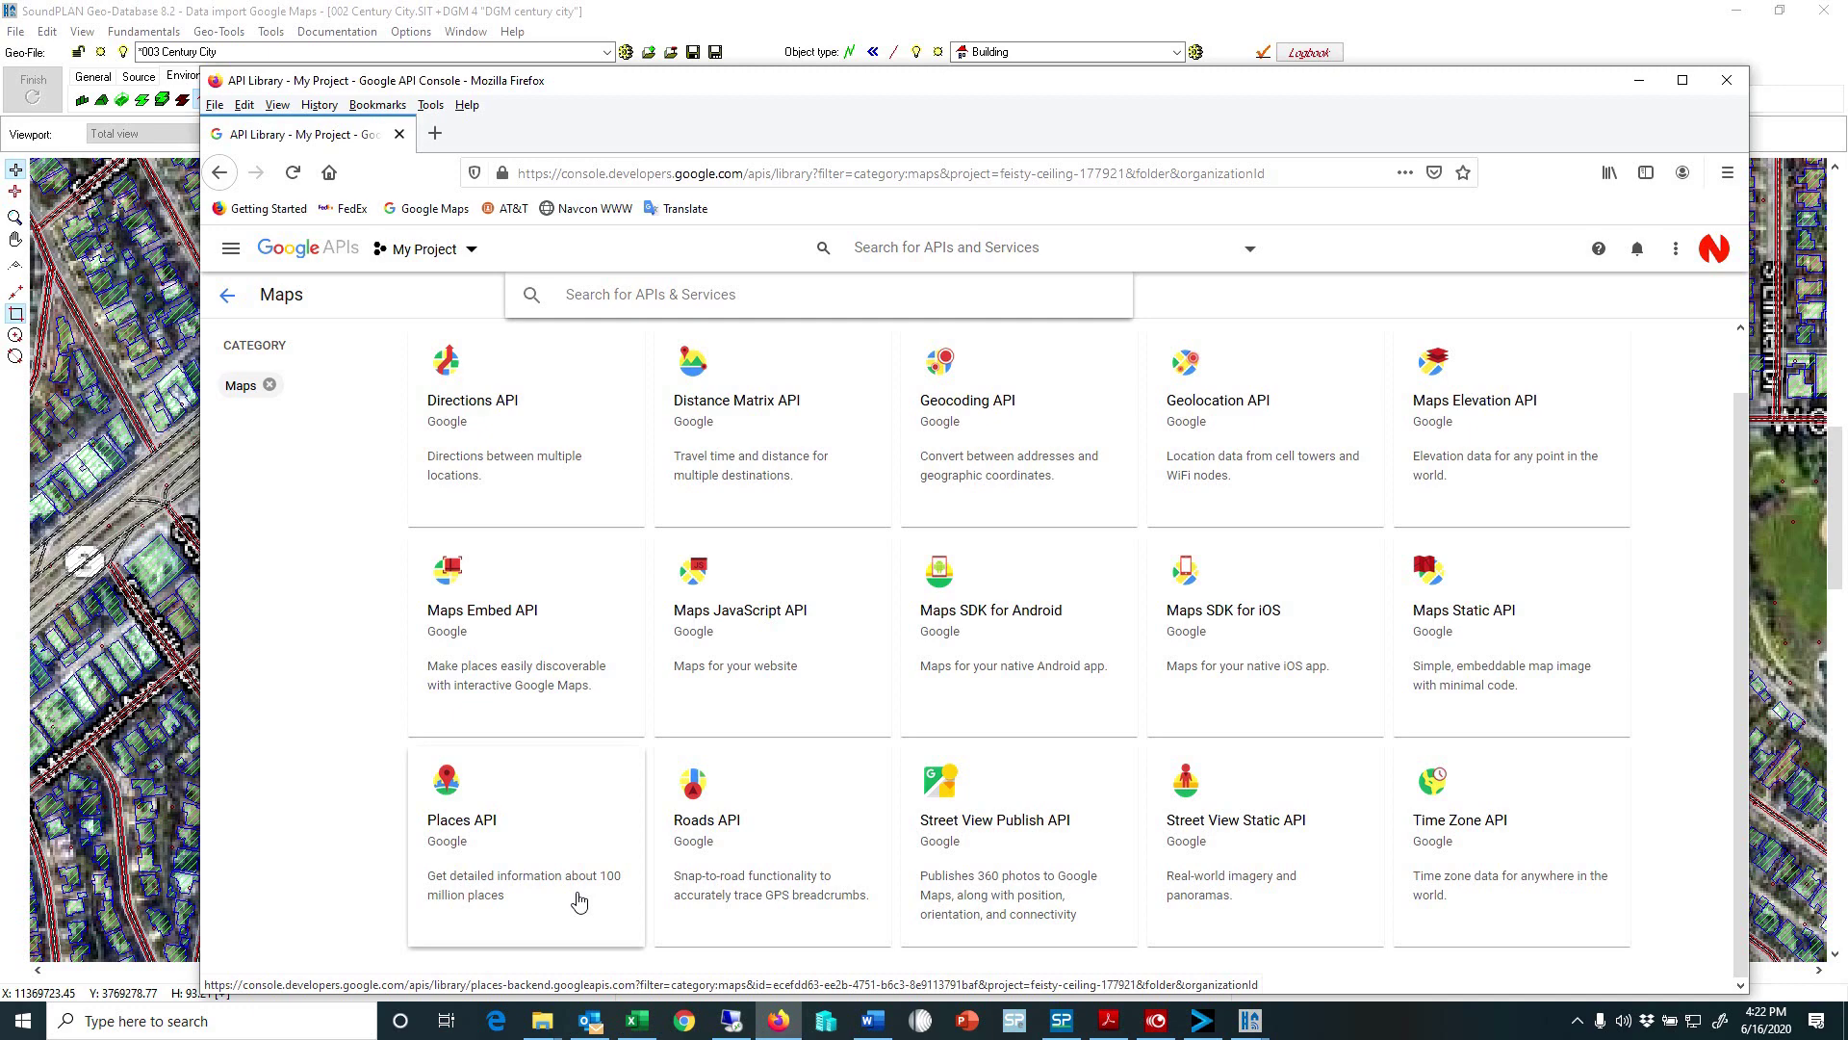
left_click(873, 1020)
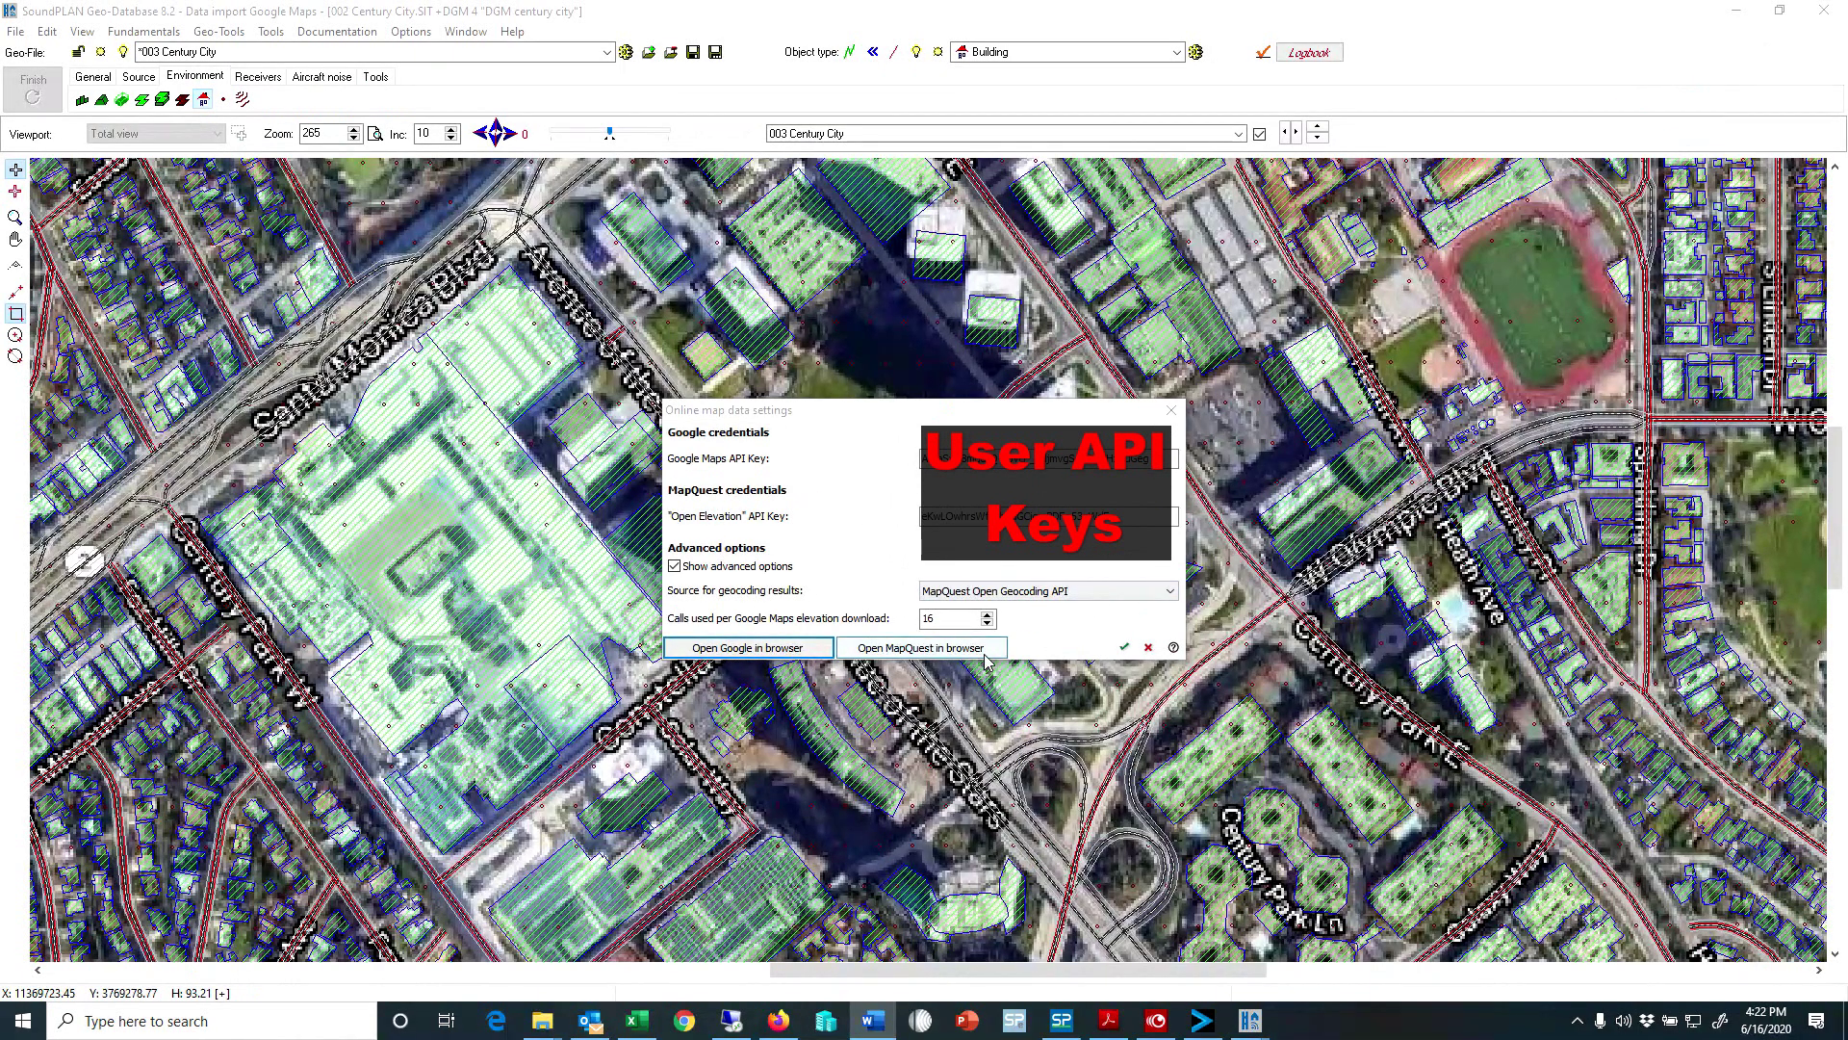
left_click(930, 649)
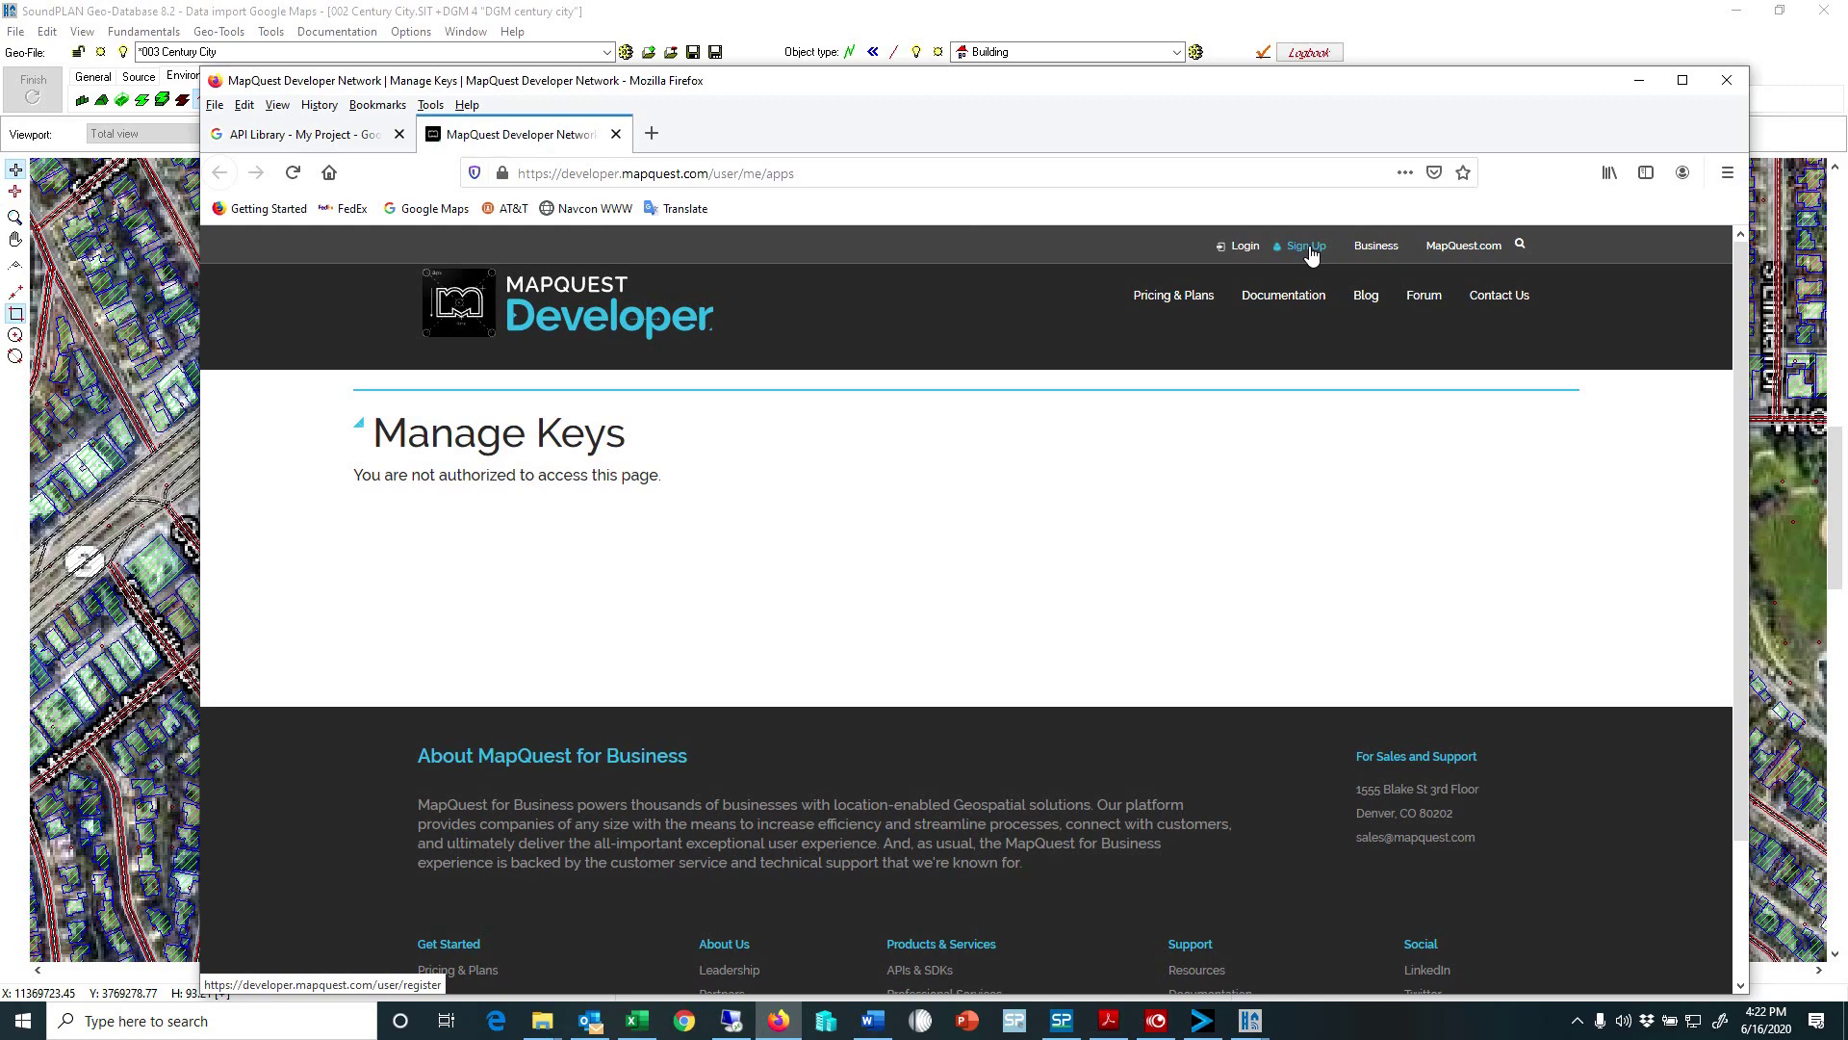
left_click(1638, 80)
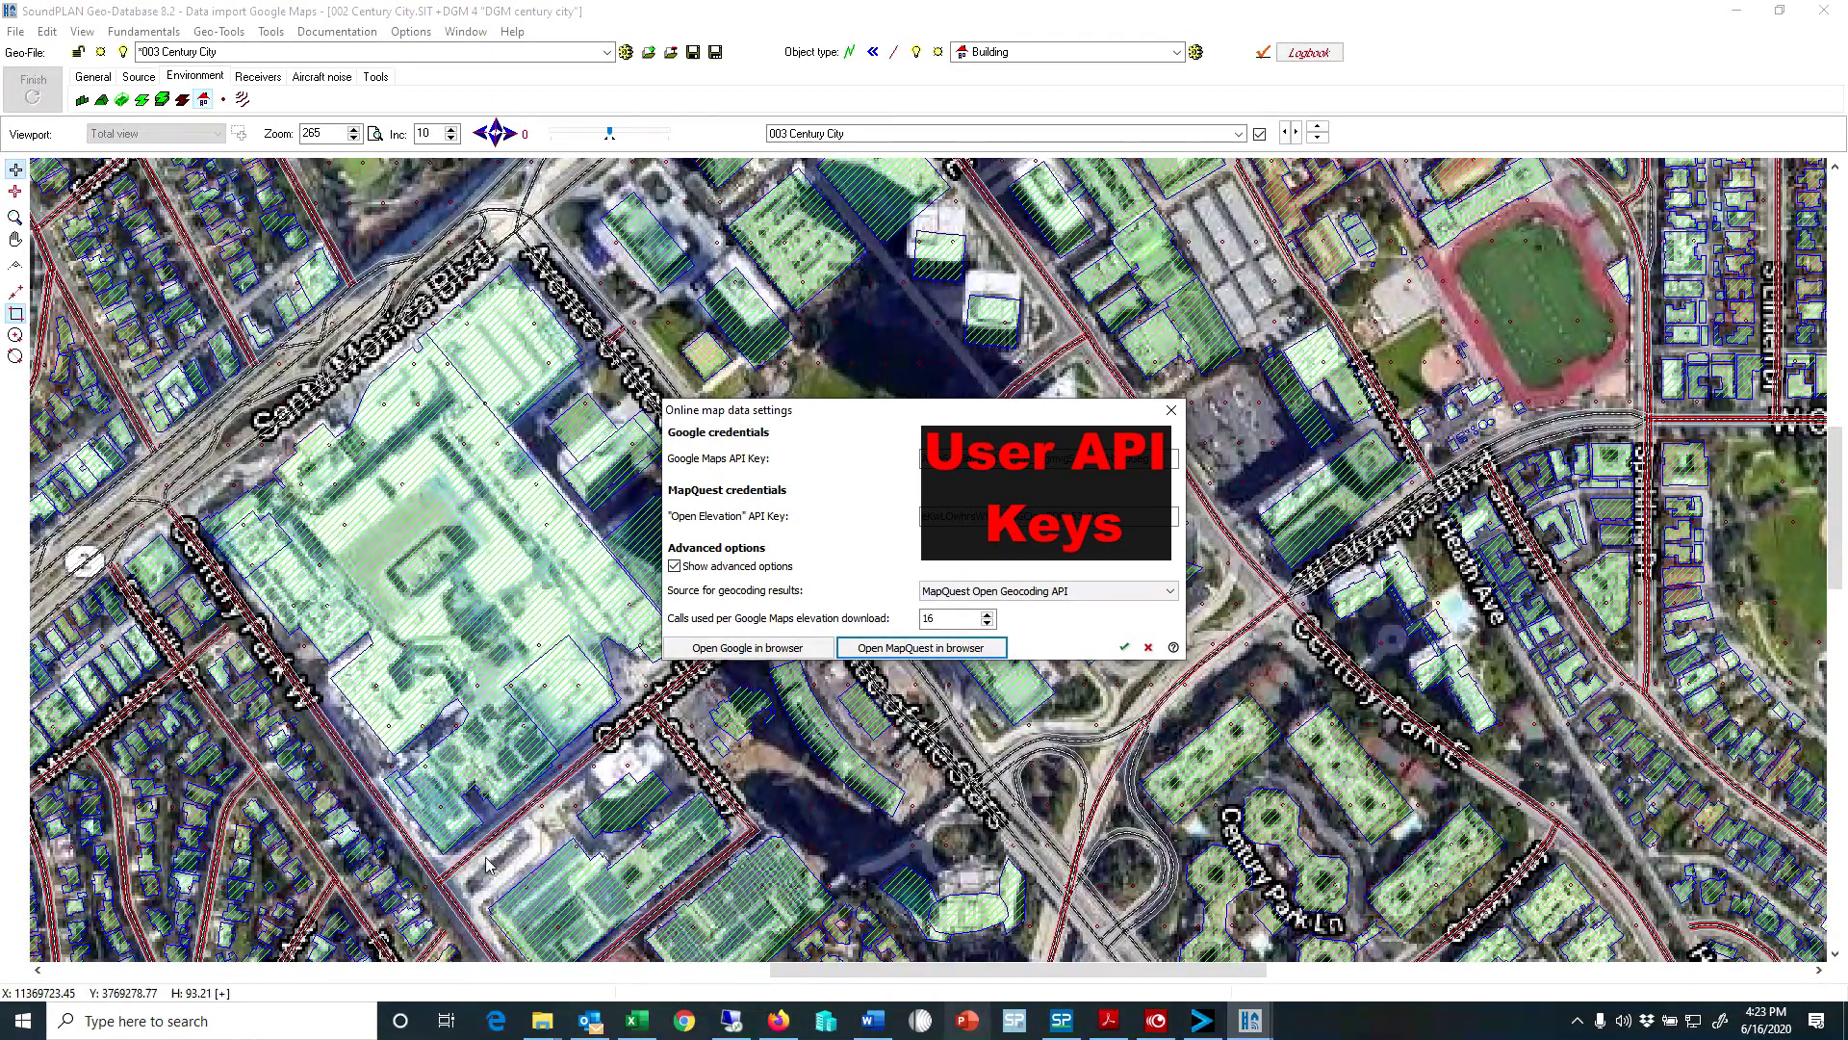
Keep MapQuest Open Geocoding API as geocoding source with 16 calls and save the API settings.
left_click(675, 566)
left_click(675, 566)
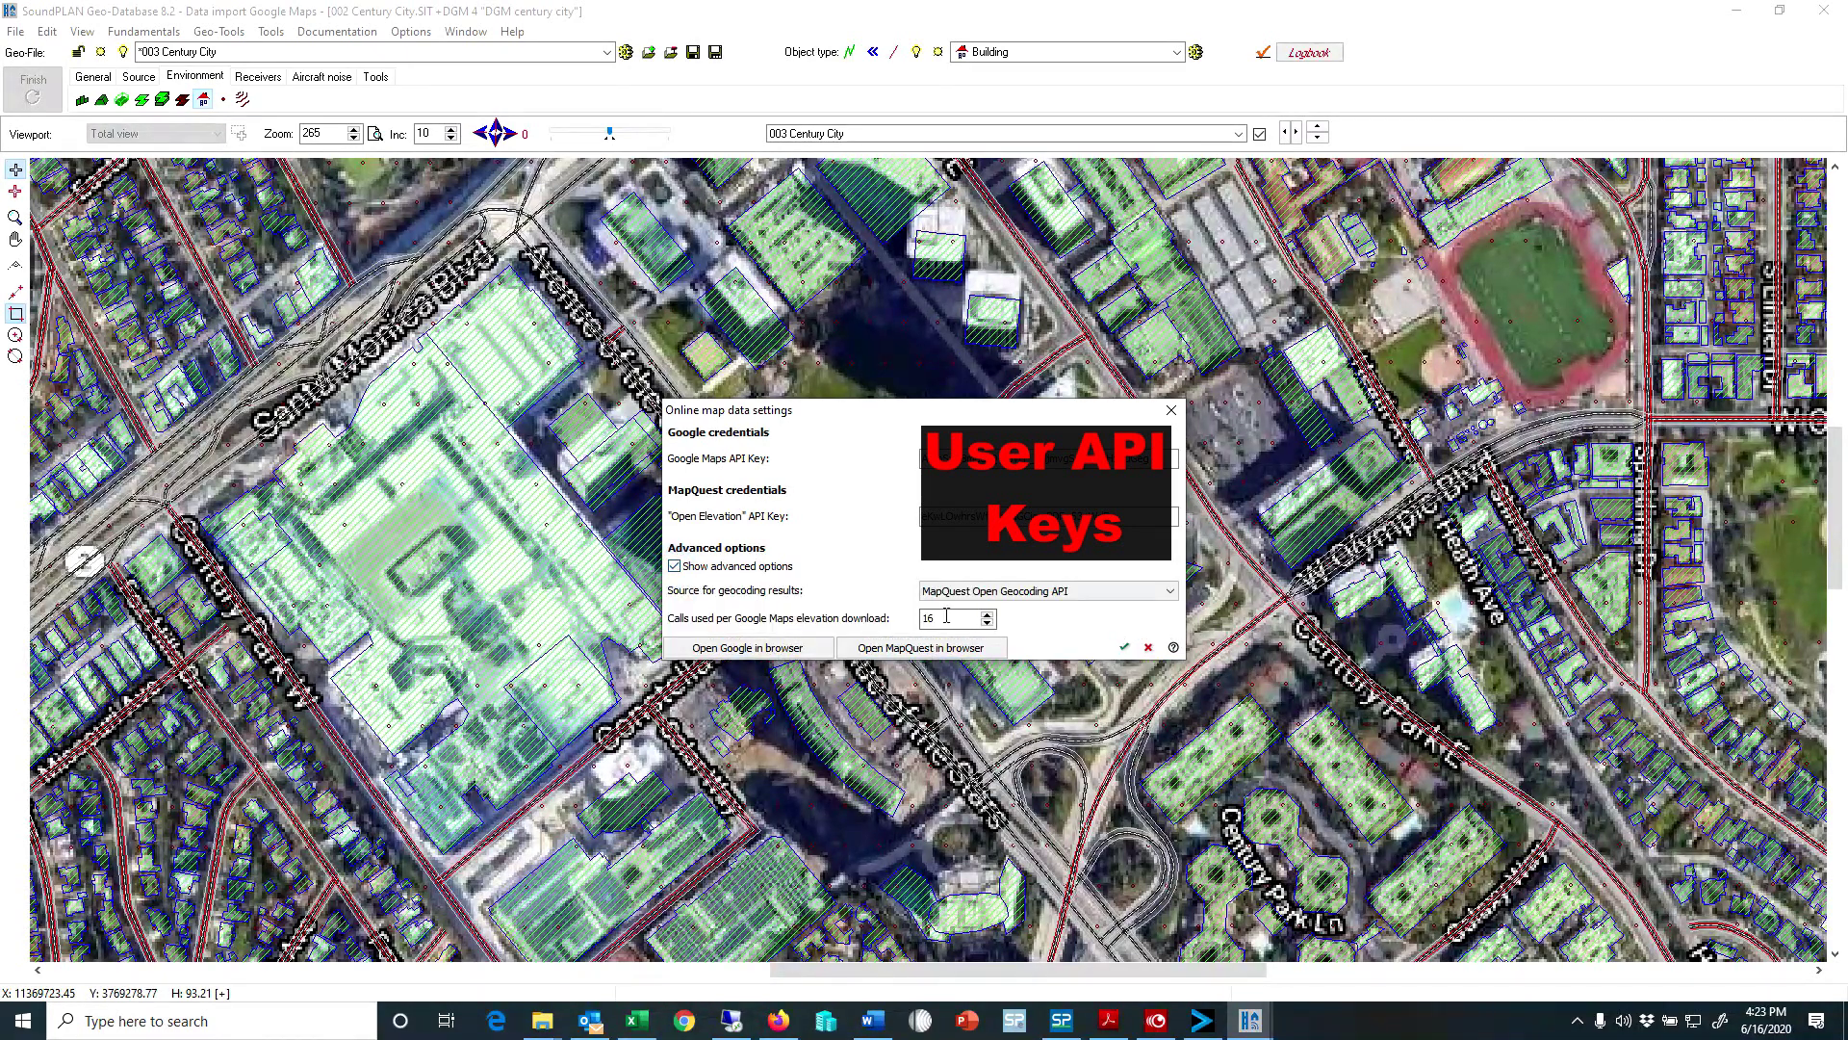
left_click(1042, 591)
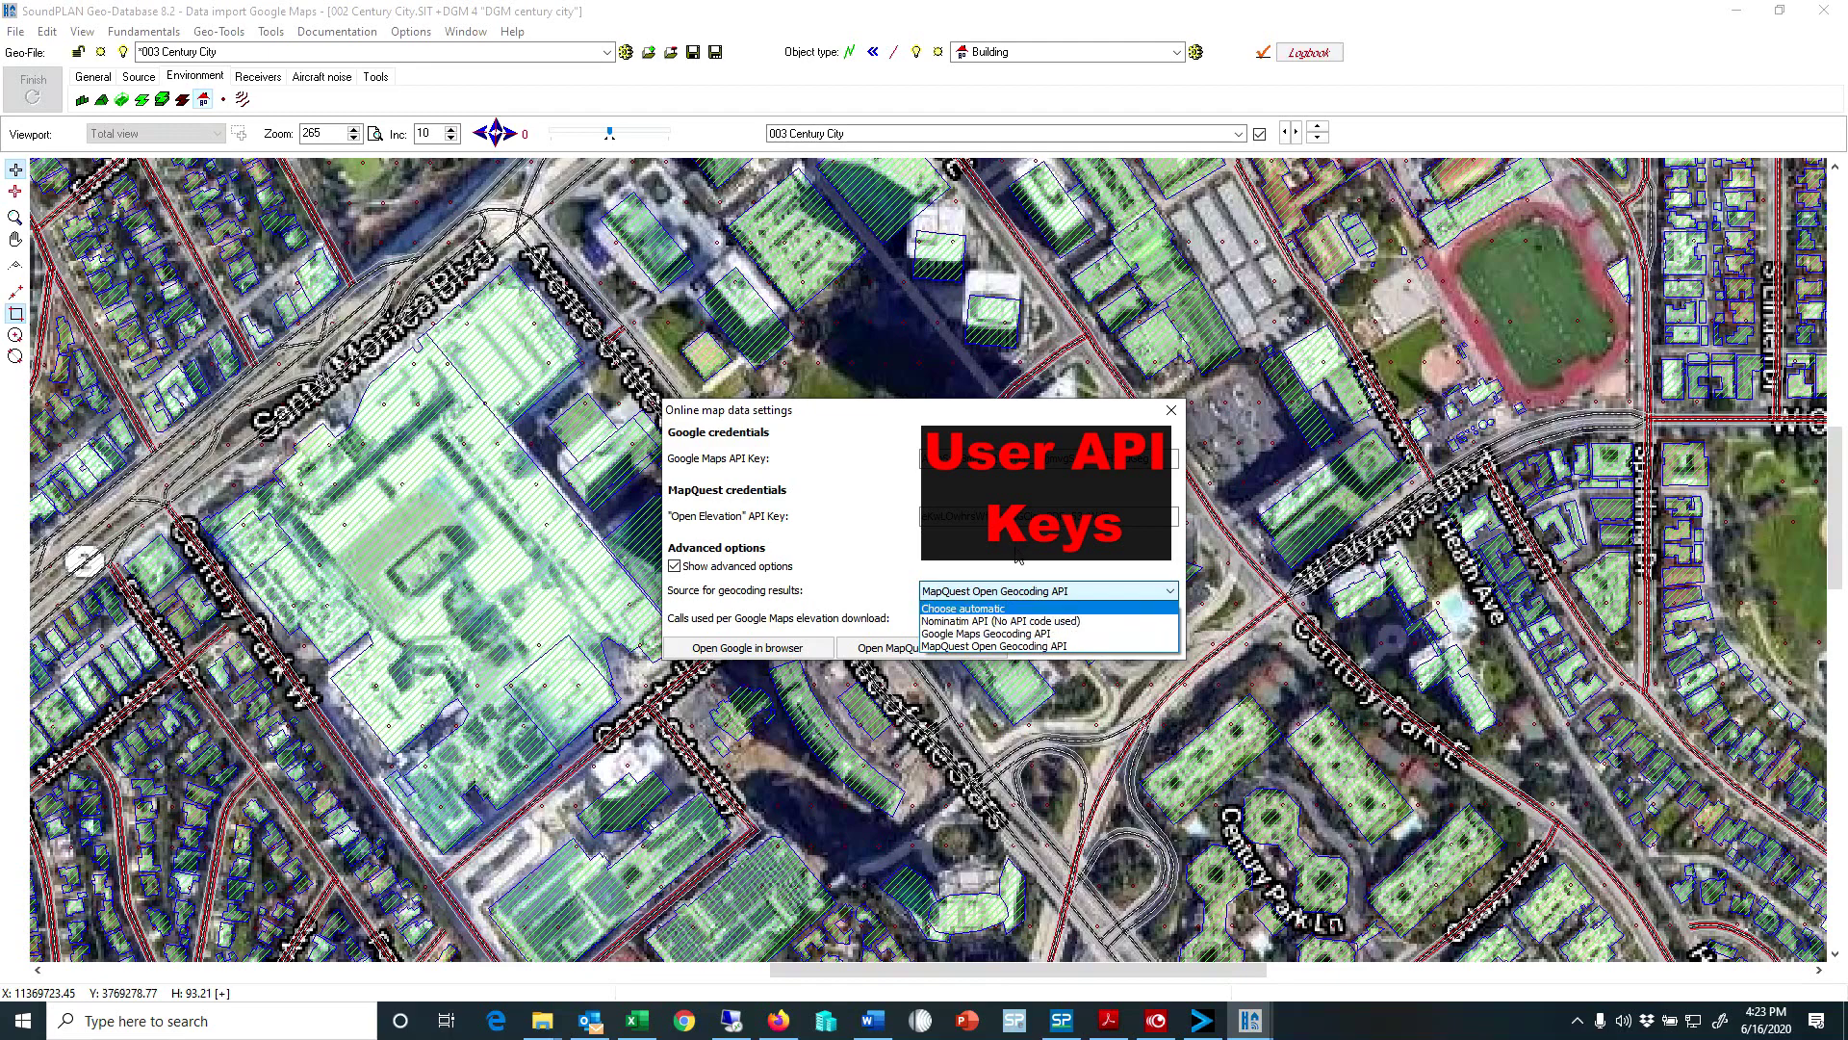
left_click(1035, 591)
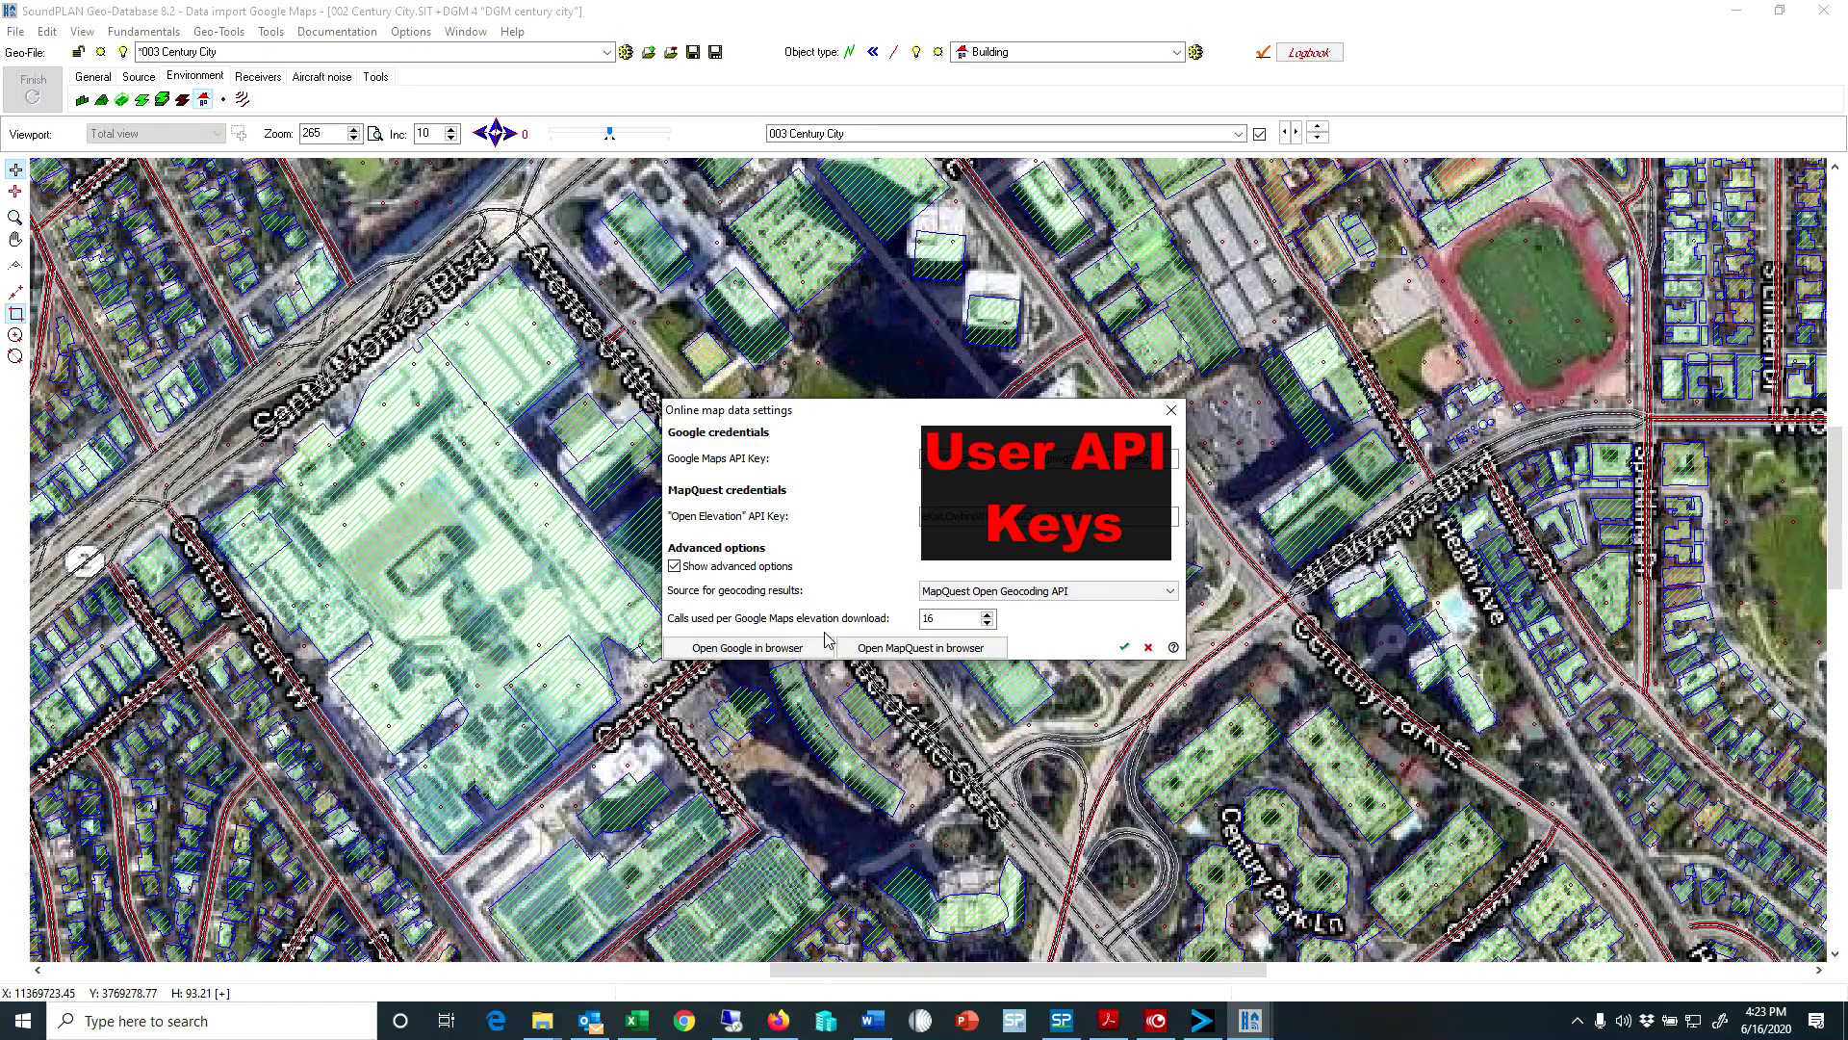
double_click(939, 619)
left_click(1124, 646)
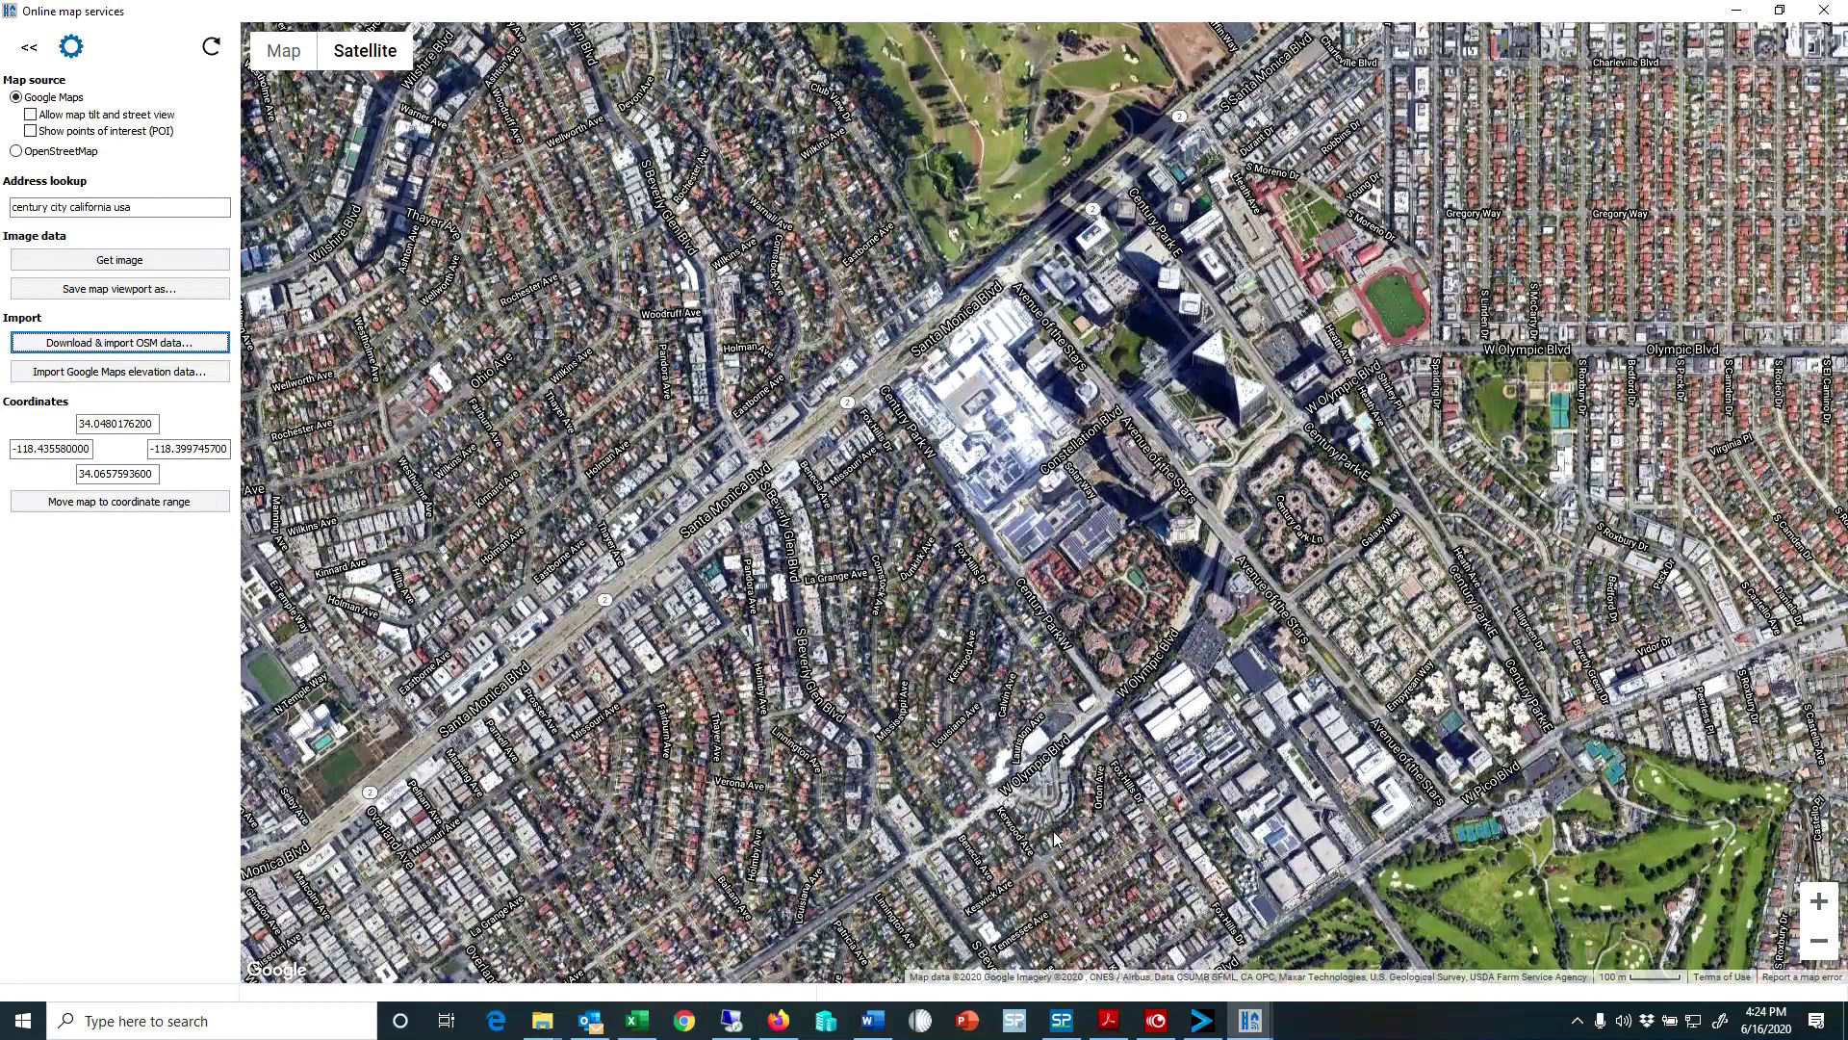
Close the Online map services window to return to the Century City map with both towers.
left_click(1824, 11)
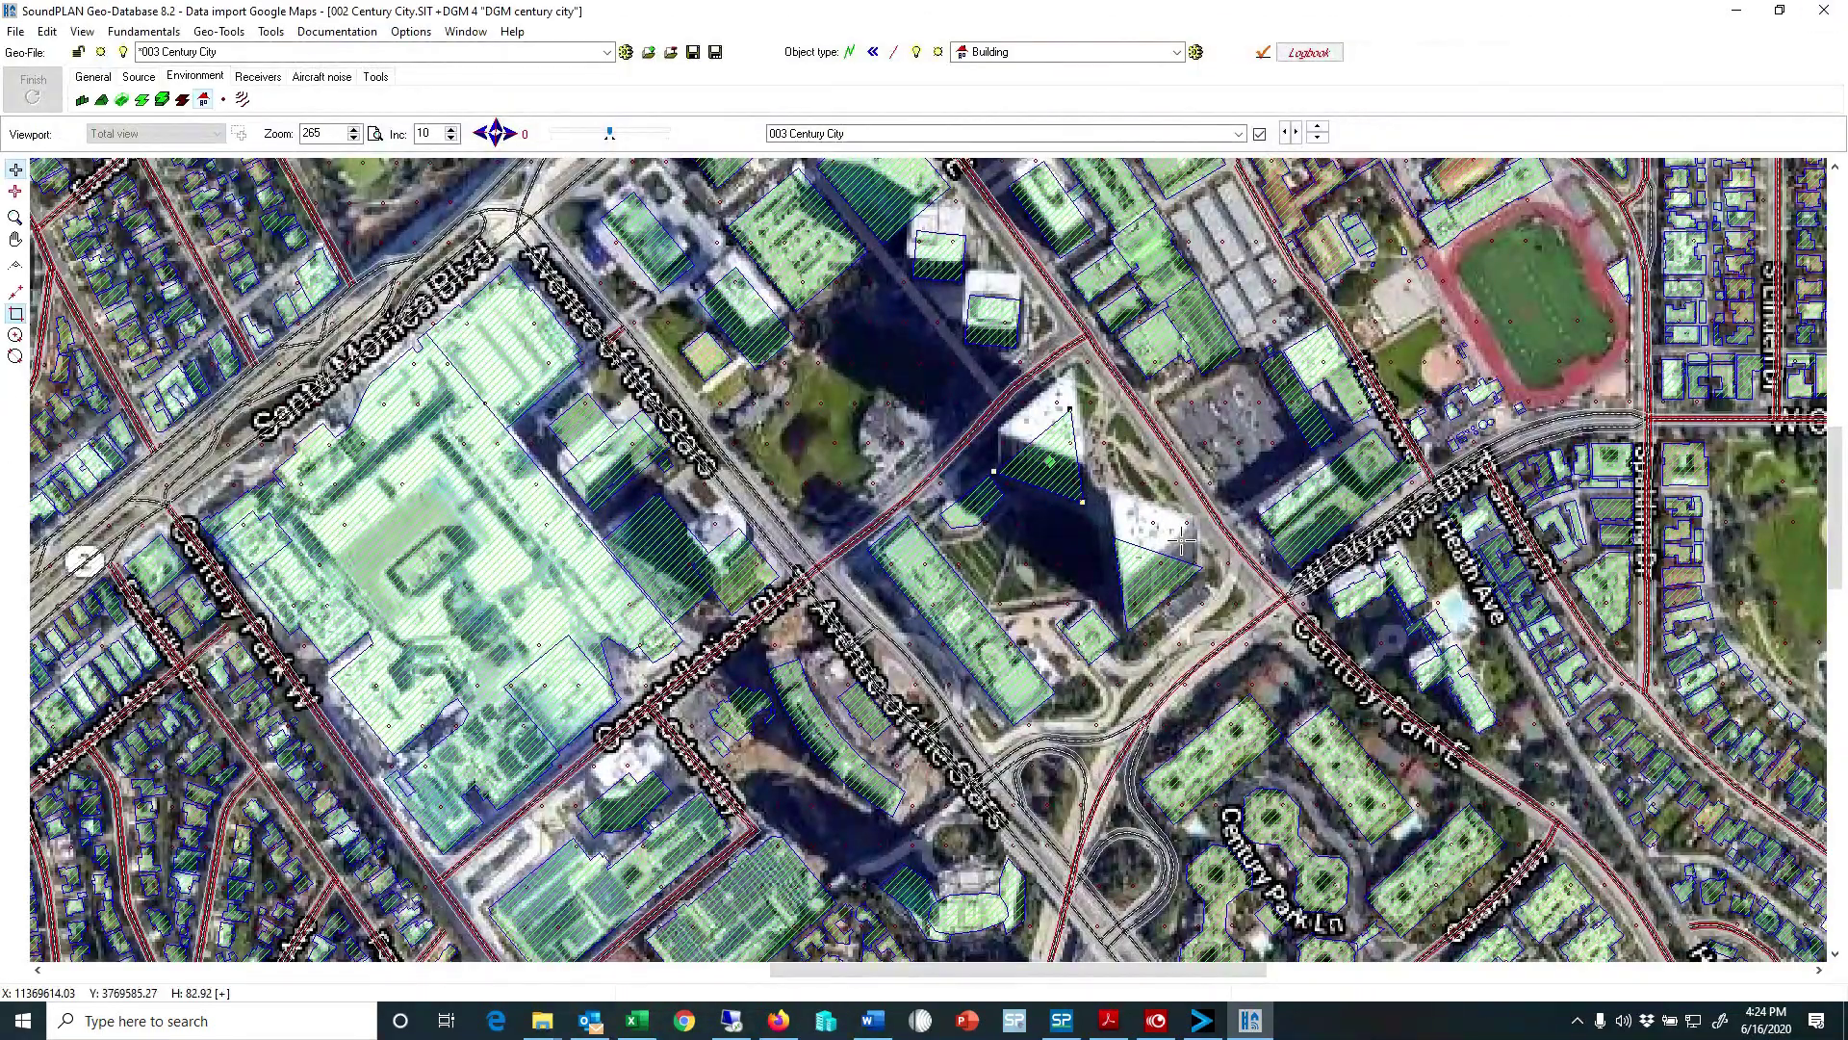